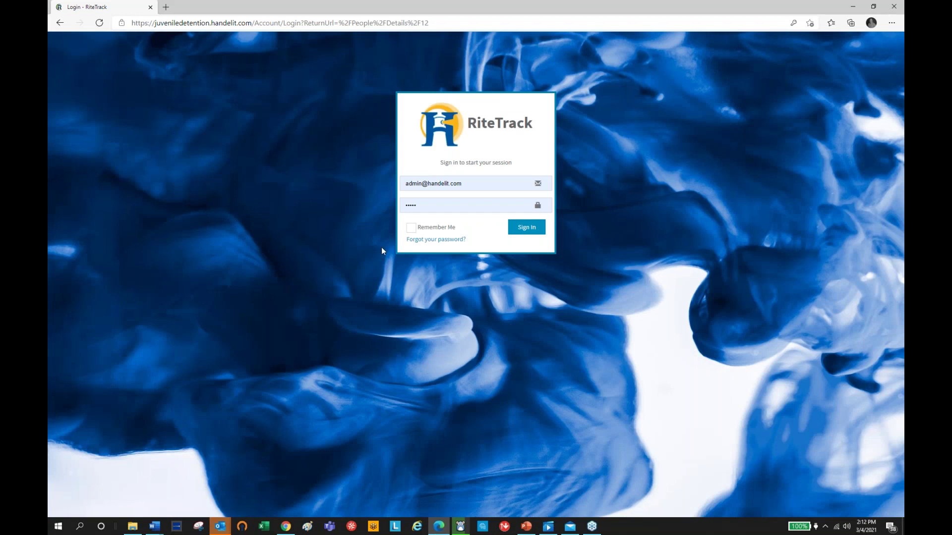
# Reload RiteTrack in a fresh browser session from the RT 6 favorite and sign in with the prefilled administrator credentials.
pyautogui.click(524, 227)
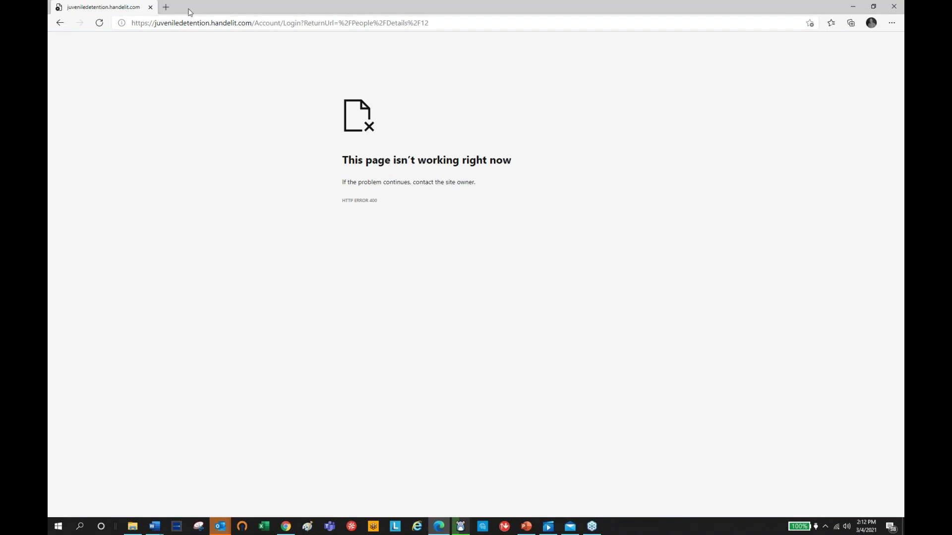
pyautogui.click(150, 7)
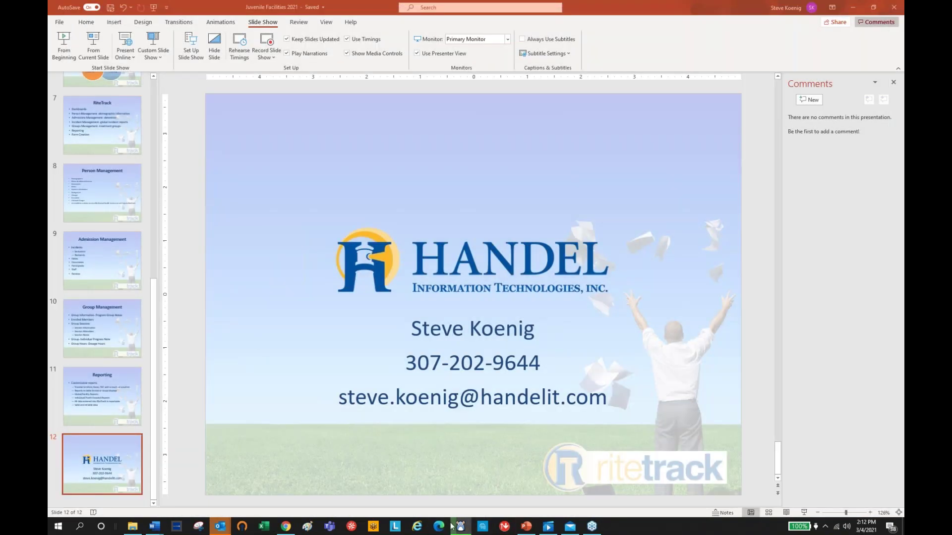
pyautogui.click(439, 527)
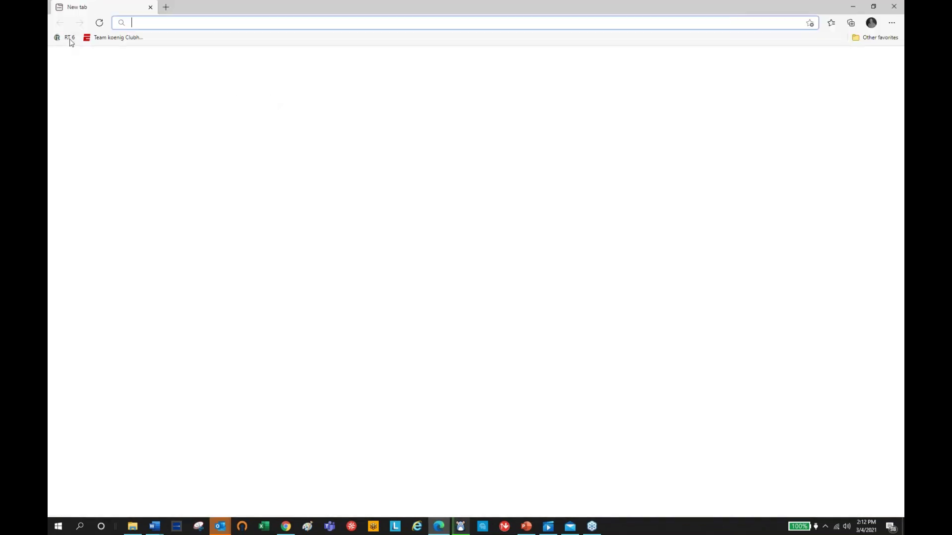
pyautogui.click(69, 39)
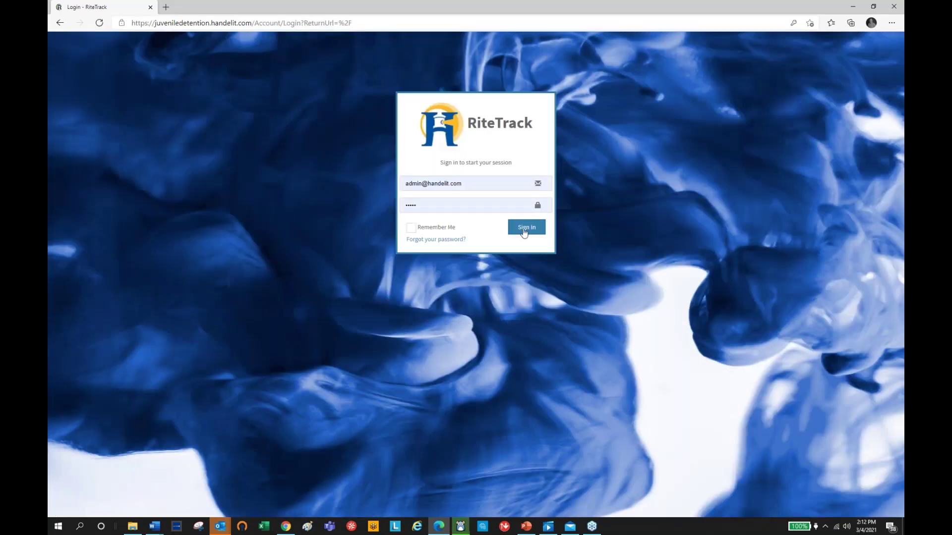
pyautogui.click(526, 227)
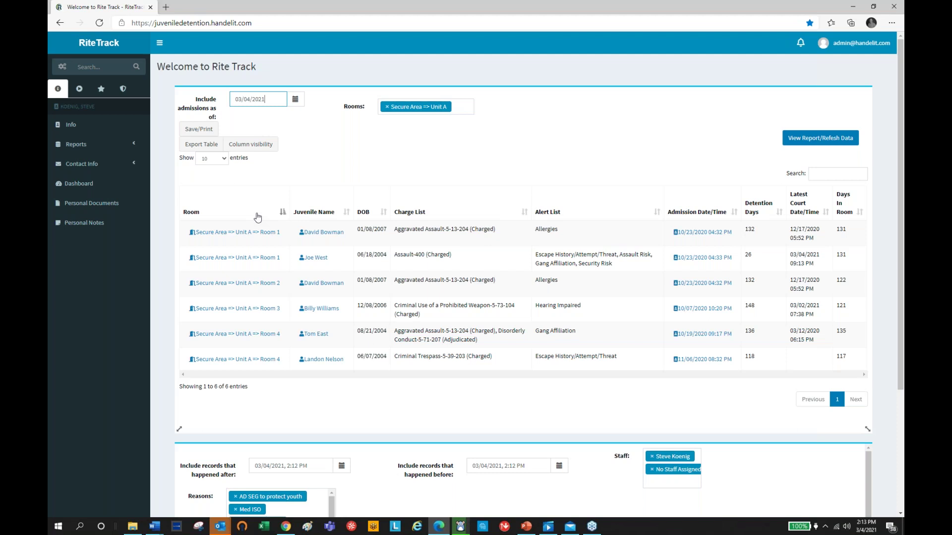
# Examine the dashboard's room admissions table and the seclusion report with its filters and incident rows.
pyautogui.scroll(-1, 257, 216)
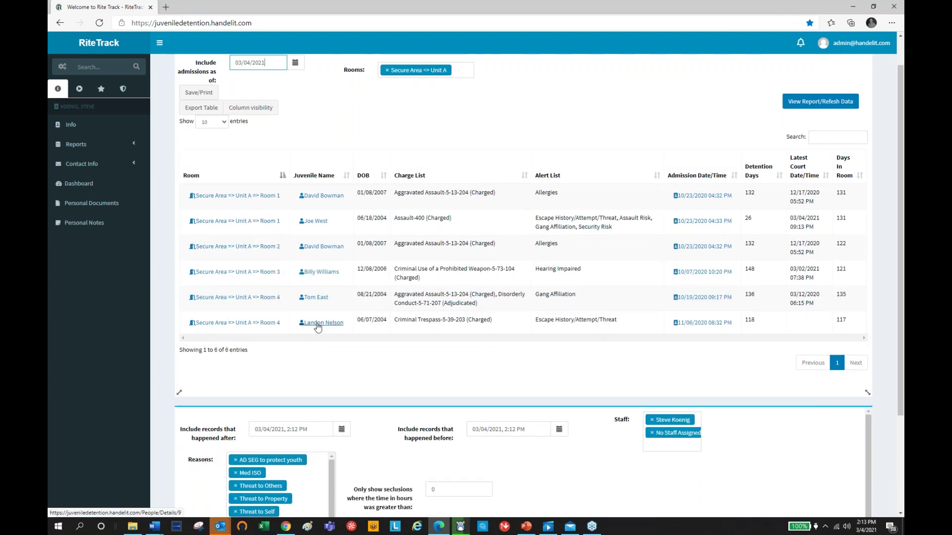
pyautogui.scroll(-3, 318, 325)
pyautogui.scroll(-1, 280, 366)
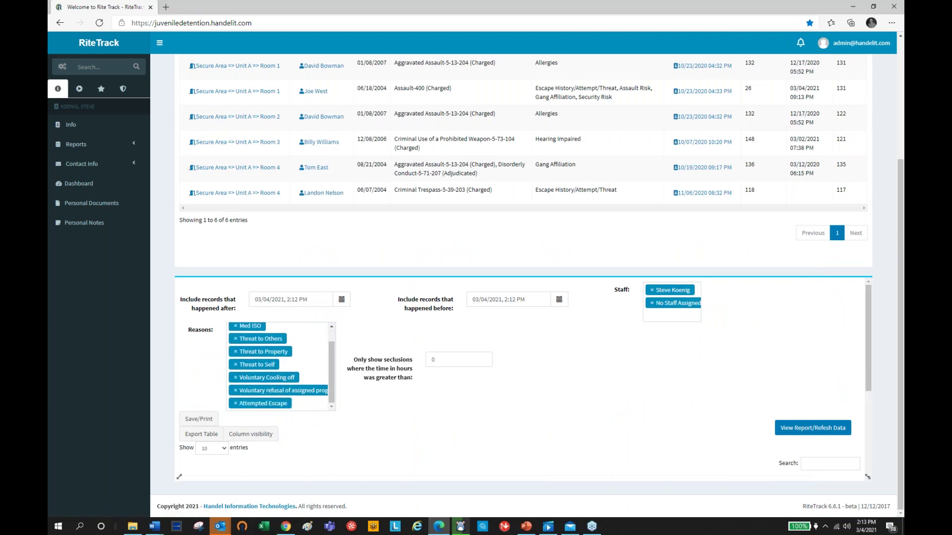
pyautogui.moveTo(868, 357); pyautogui.dragTo(862, 444)
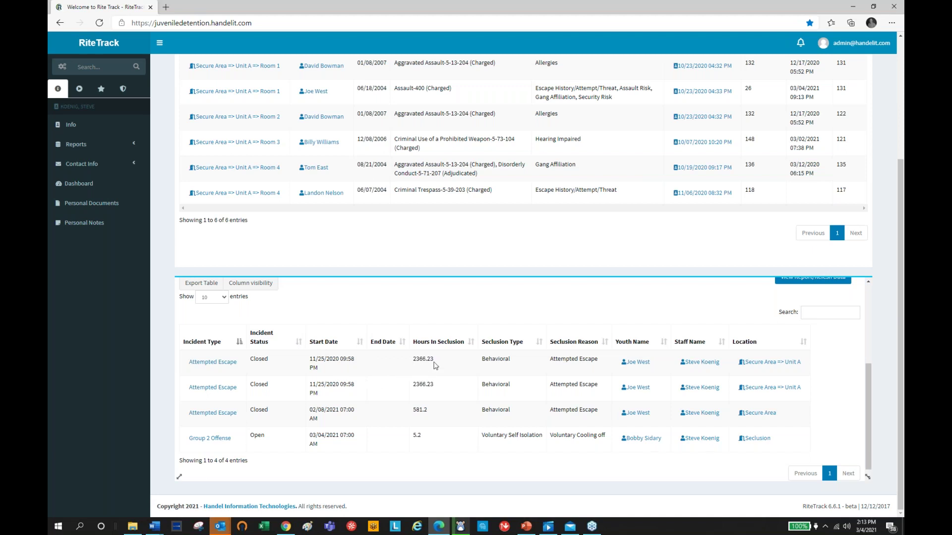
pyautogui.scroll(2, 384, 345)
pyautogui.scroll(-1, 383, 344)
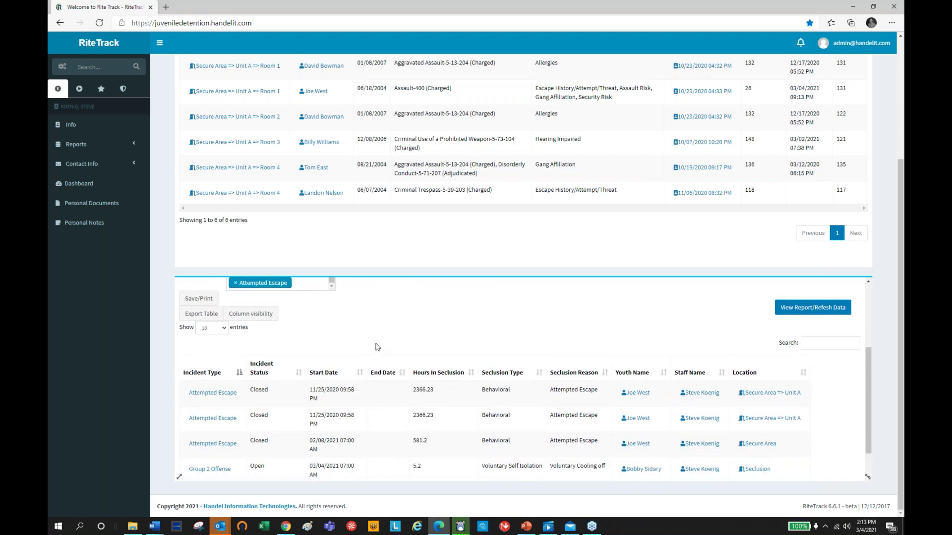
pyautogui.scroll(2, 418, 376)
pyautogui.scroll(1, 418, 376)
pyautogui.scroll(-3, 522, 376)
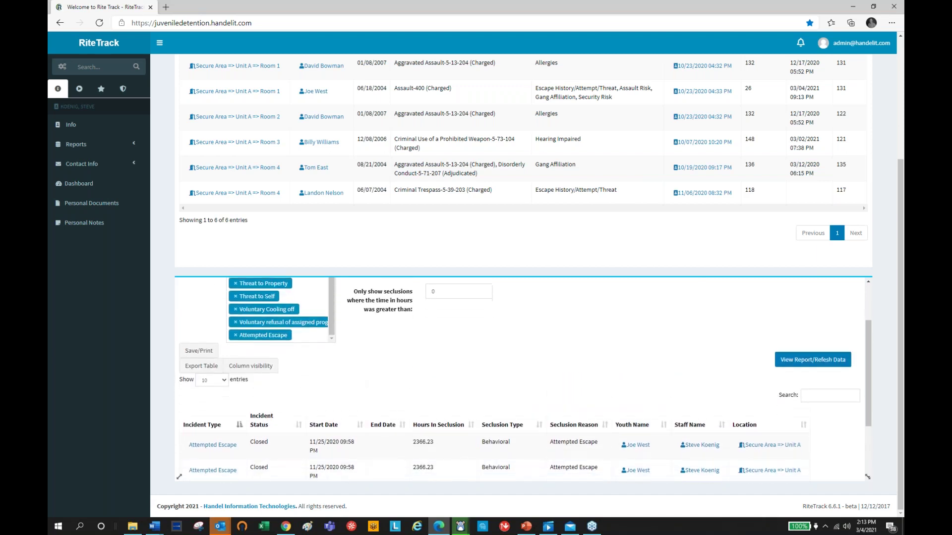
pyautogui.scroll(2, 415, 374)
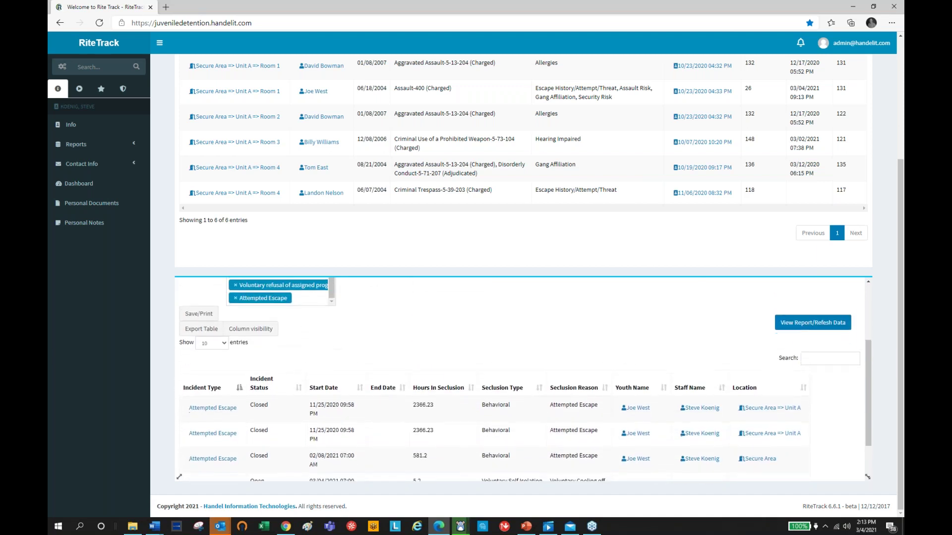
pyautogui.scroll(3, 415, 374)
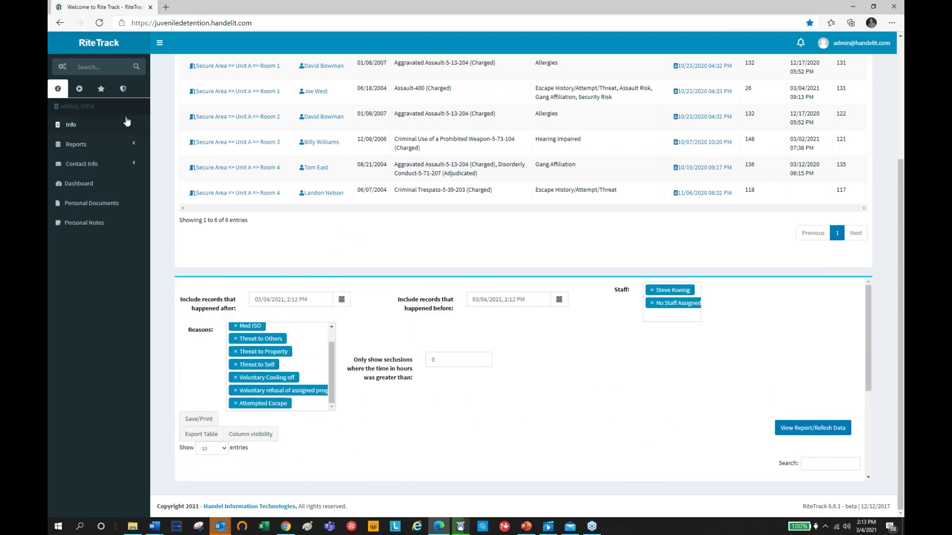
# Open the record of the last person listed among the favorite people.
pyautogui.click(85, 90)
pyautogui.click(101, 89)
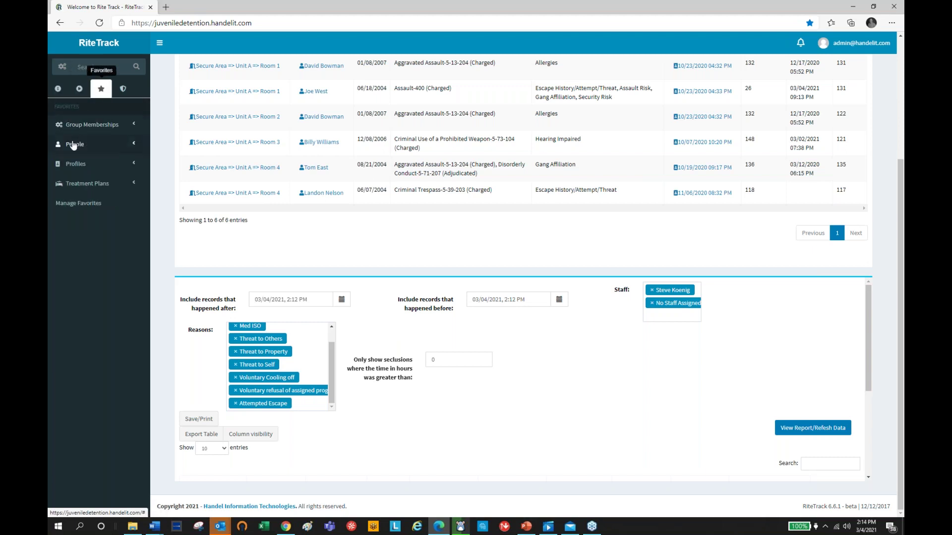
pyautogui.click(73, 144)
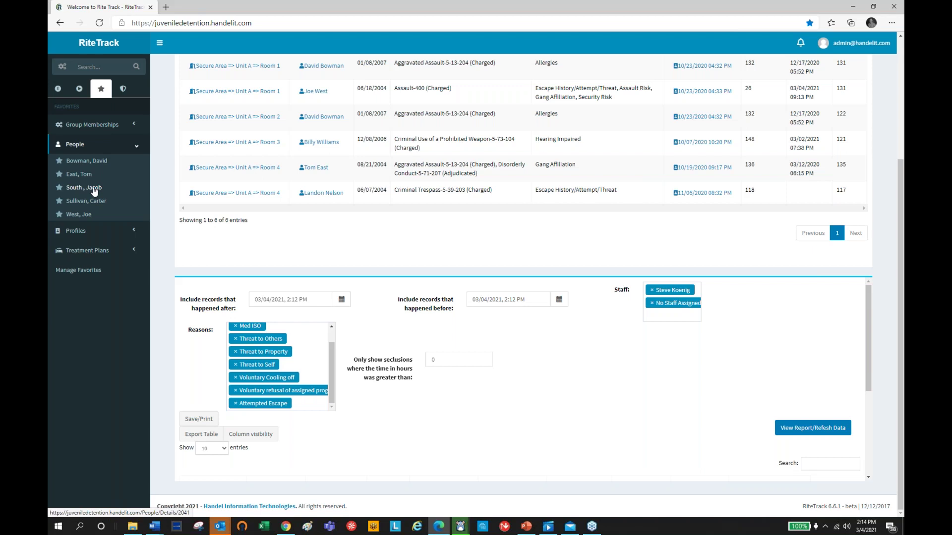
pyautogui.click(81, 214)
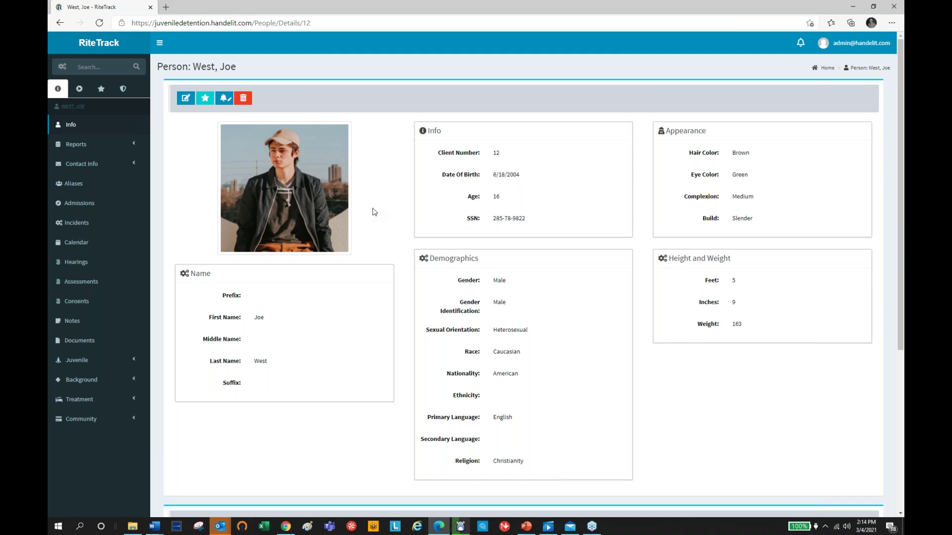
# Open the youth's personal details for editing, review the demographic fields and the Race options, and close the form without saving.
pyautogui.click(186, 98)
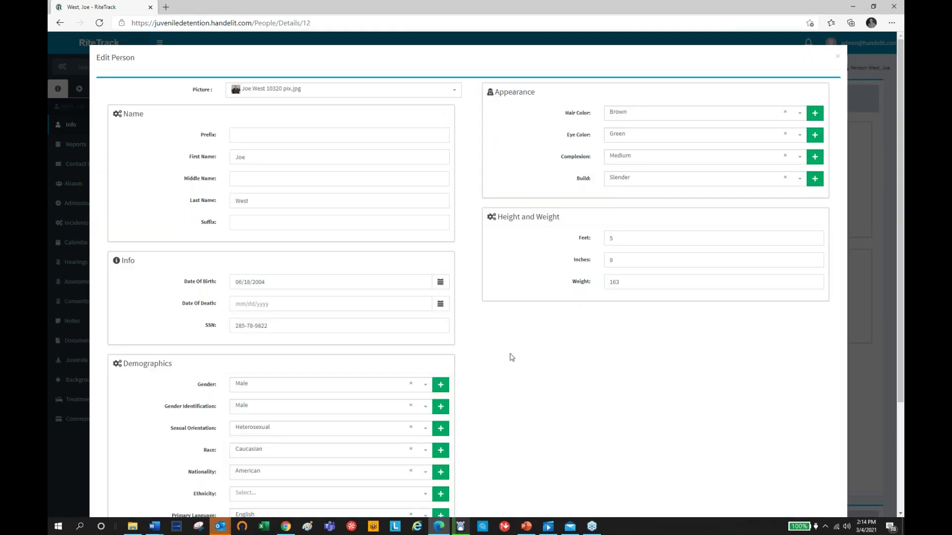
pyautogui.scroll(-3, 510, 356)
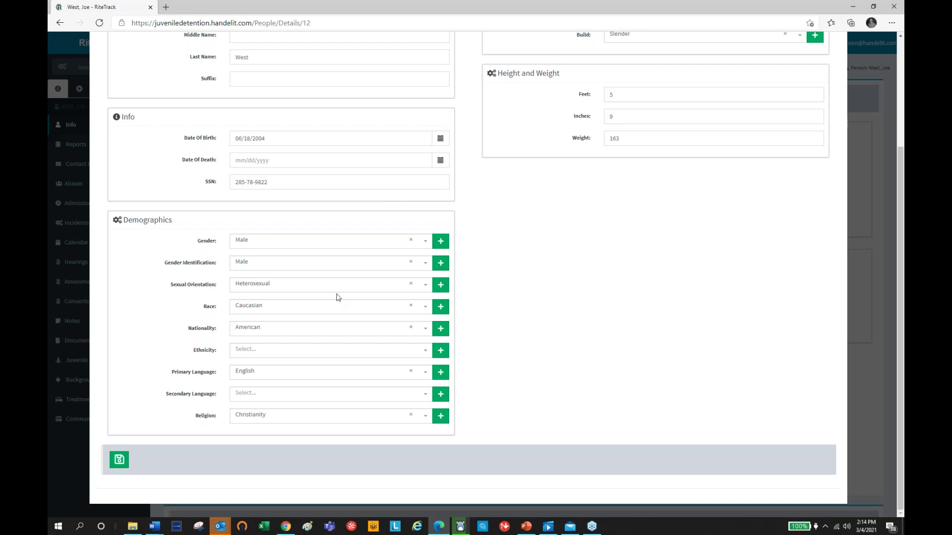
pyautogui.click(310, 307)
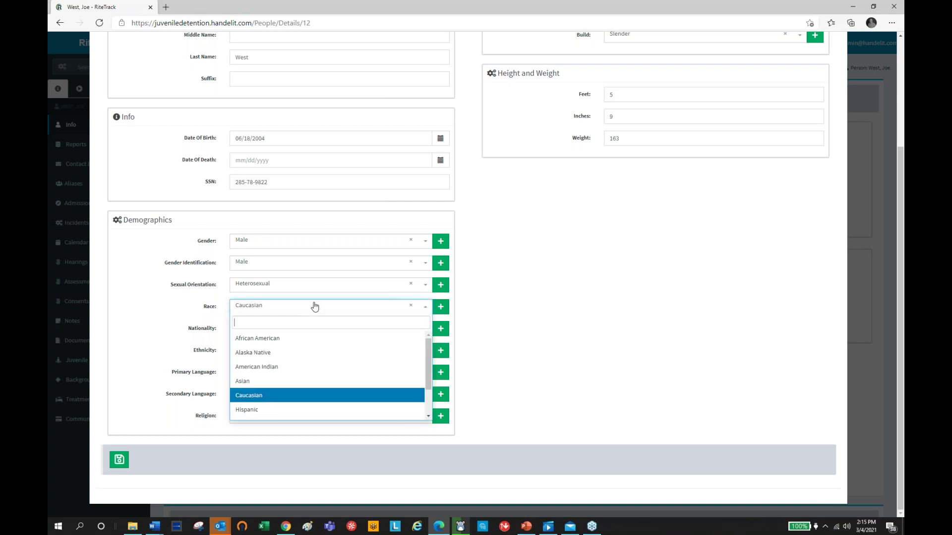
pyautogui.click(520, 306)
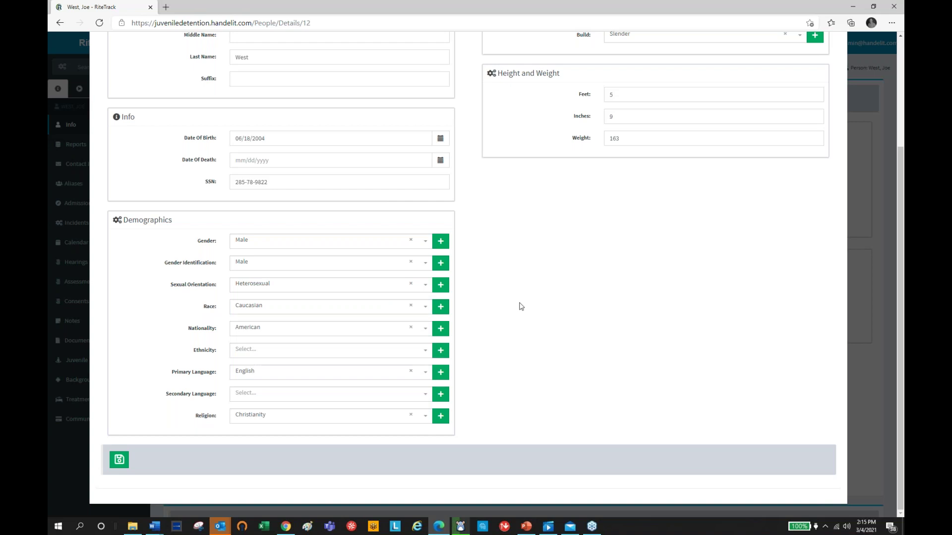
pyautogui.scroll(3, 520, 306)
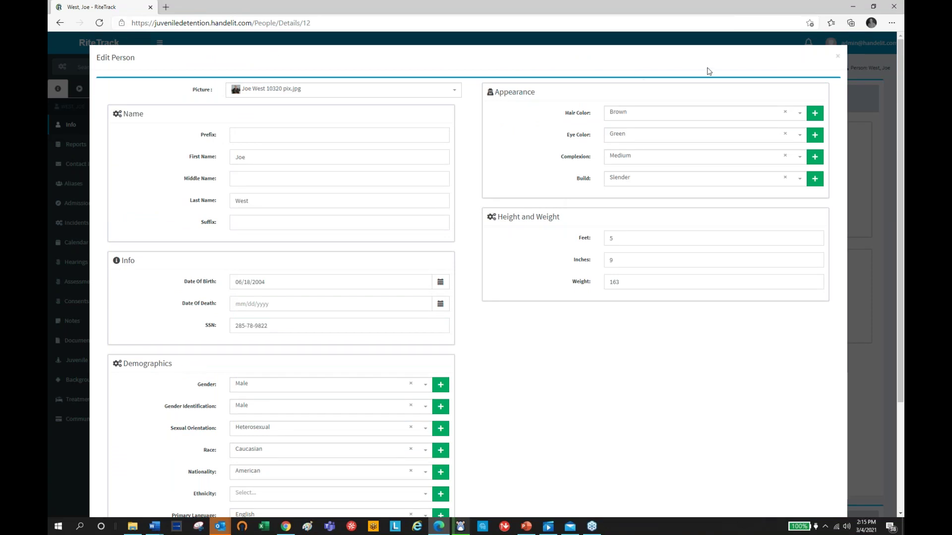
pyautogui.click(837, 59)
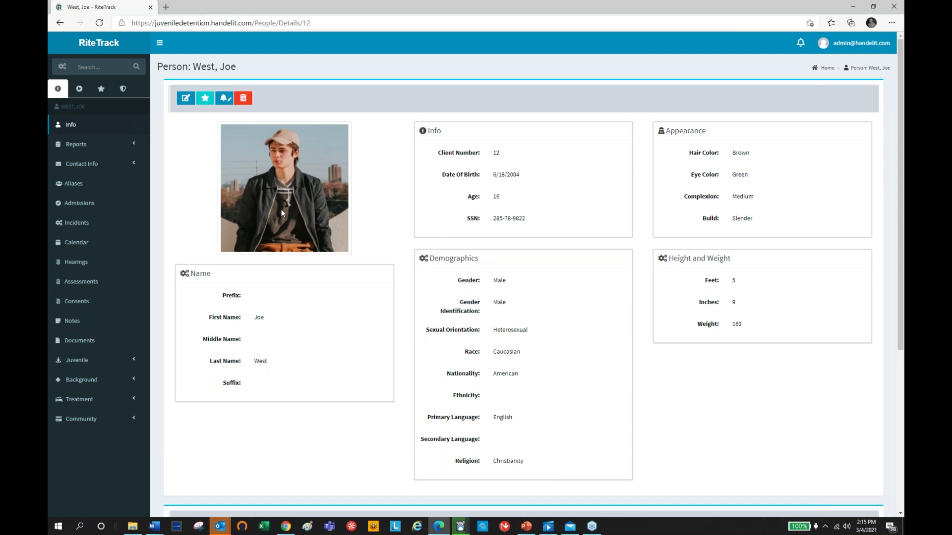
# Reopen the same youth's record from the home dashboard's admissions table and view the calendar and hearings.
pyautogui.click(102, 51)
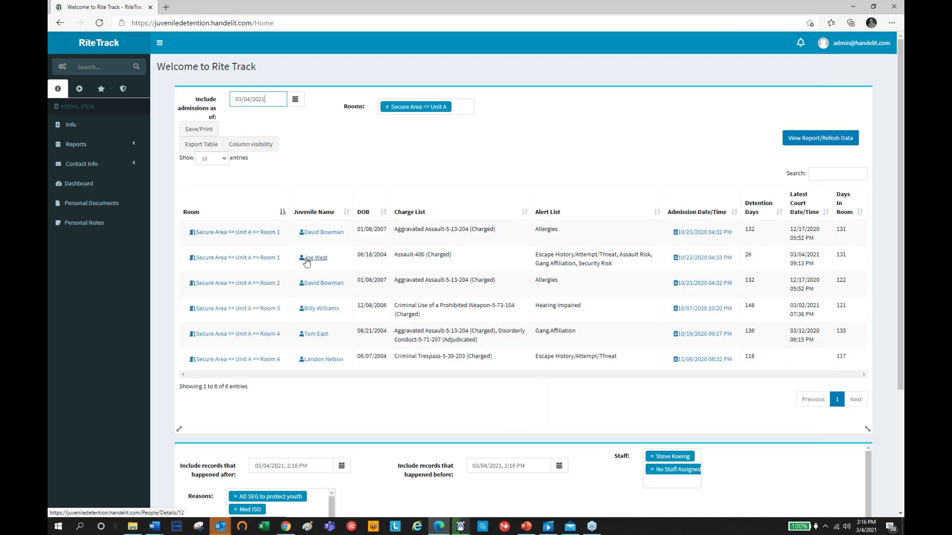
pyautogui.click(307, 263)
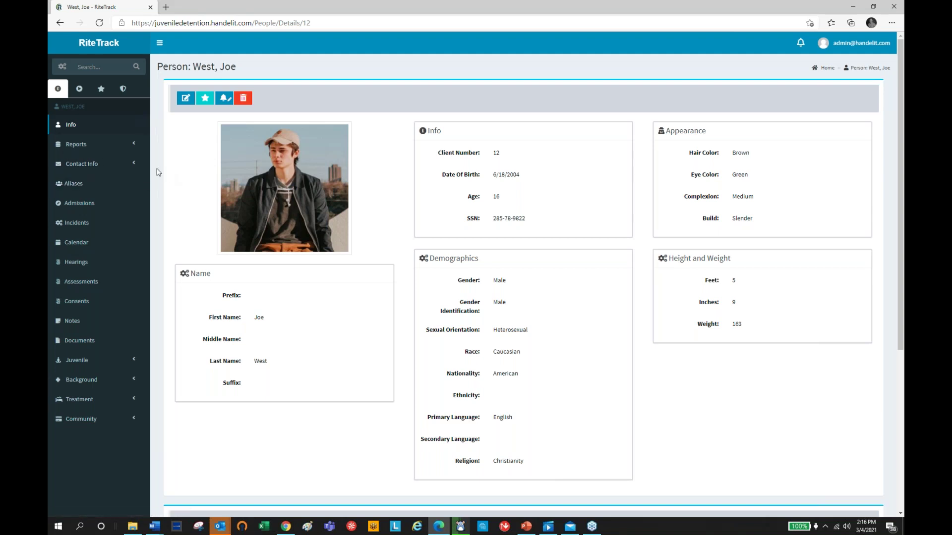
pyautogui.click(83, 243)
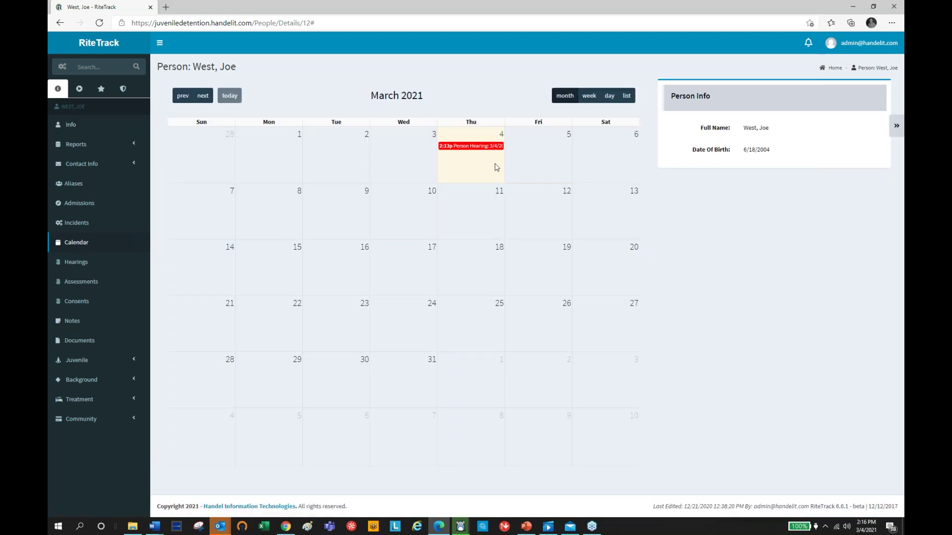
pyautogui.click(83, 264)
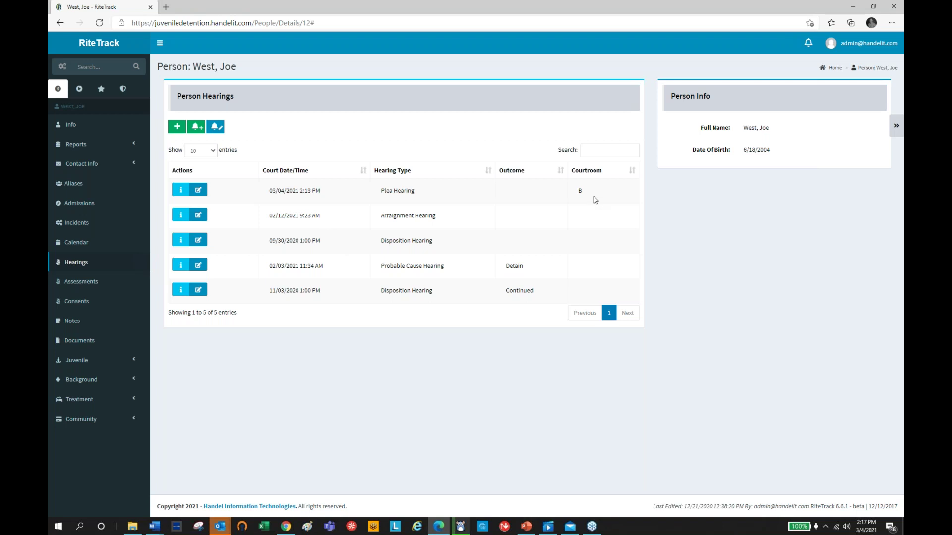
# View the youth's assessments and examine the details of the OYAS assessment, closing them when done.
pyautogui.click(99, 282)
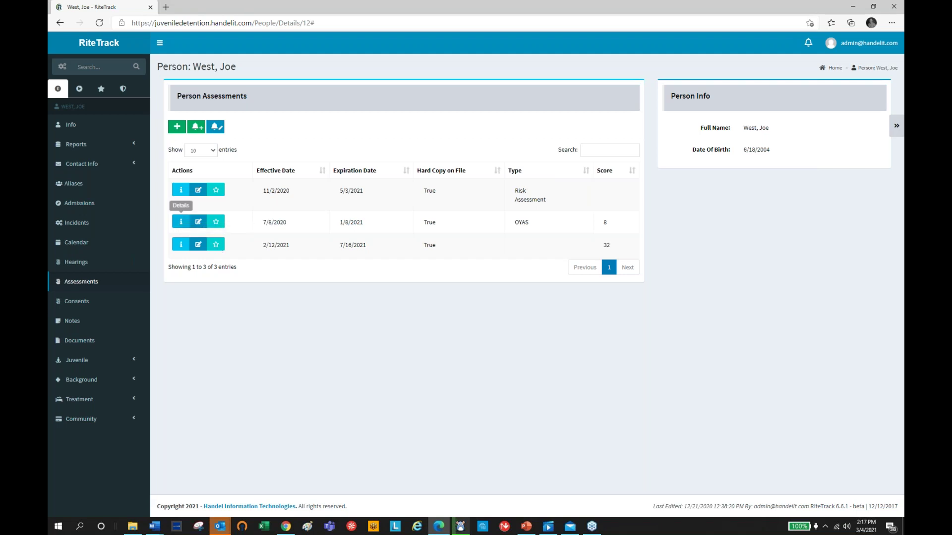
pyautogui.click(181, 221)
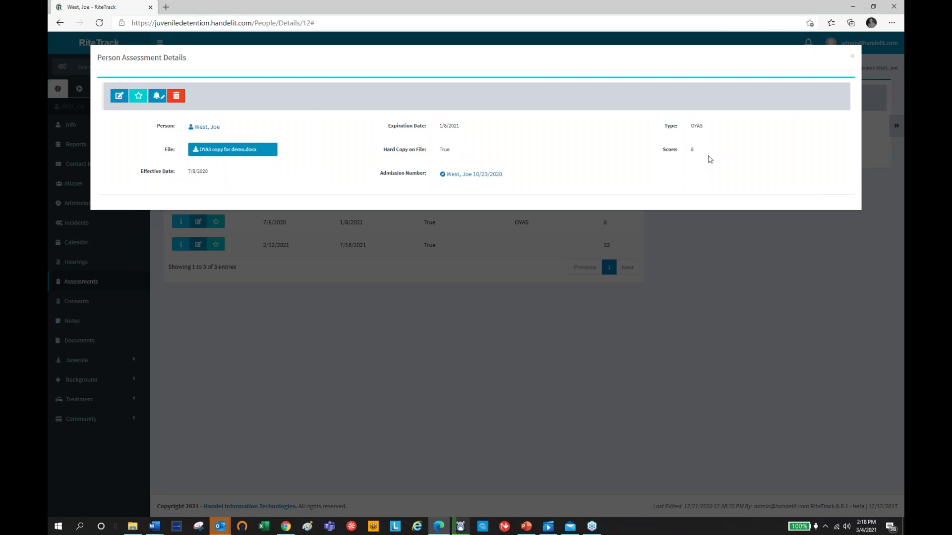
pyautogui.click(852, 55)
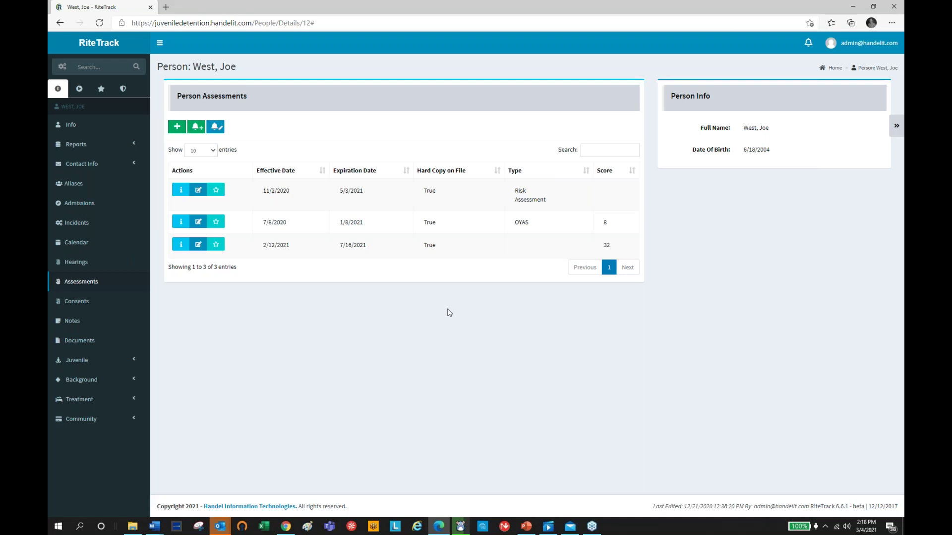
# View the youth's consents and notes, and read the details of the Intake Note dated 10/28/2020.
pyautogui.click(70, 306)
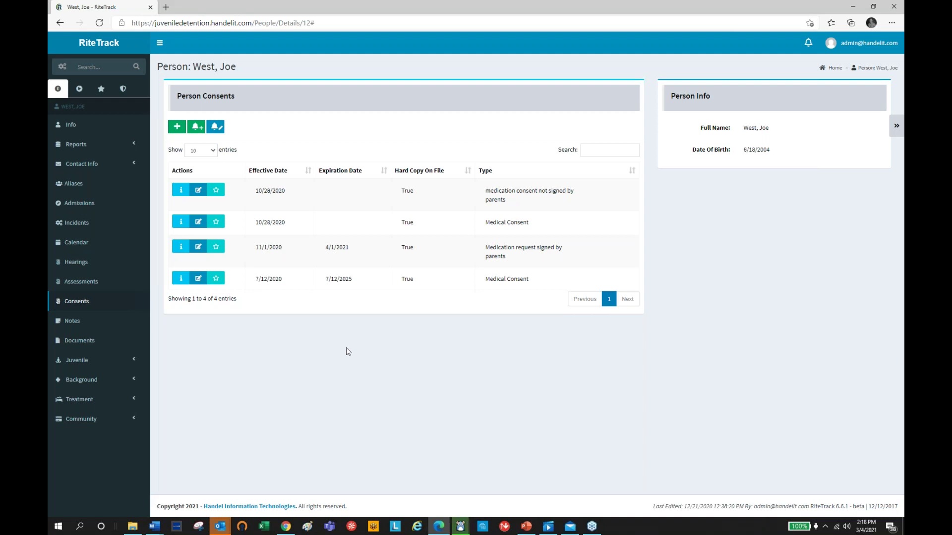
pyautogui.click(83, 323)
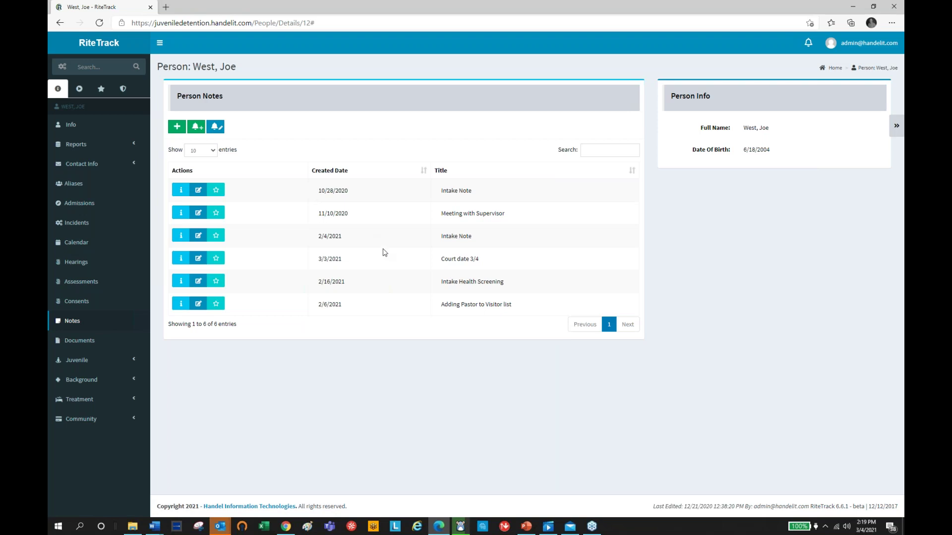
pyautogui.click(181, 191)
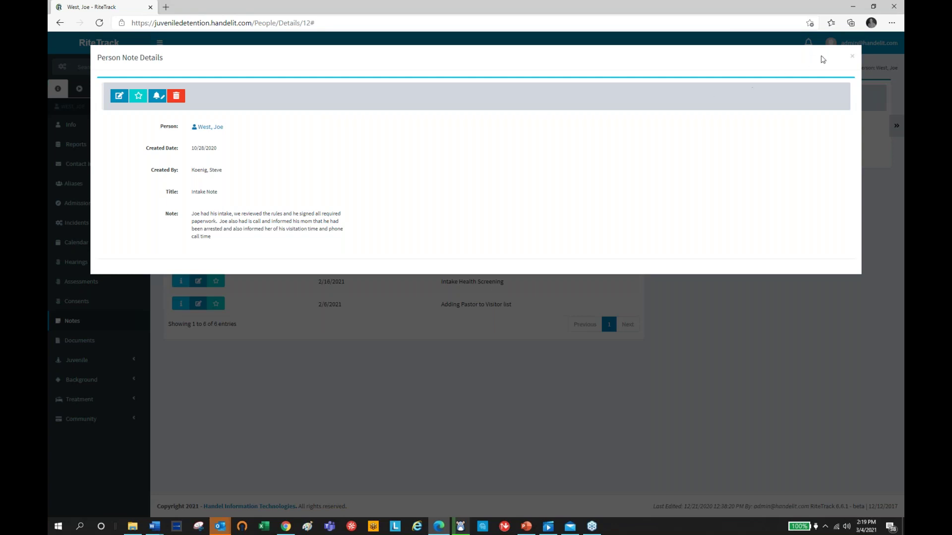
pyautogui.click(851, 57)
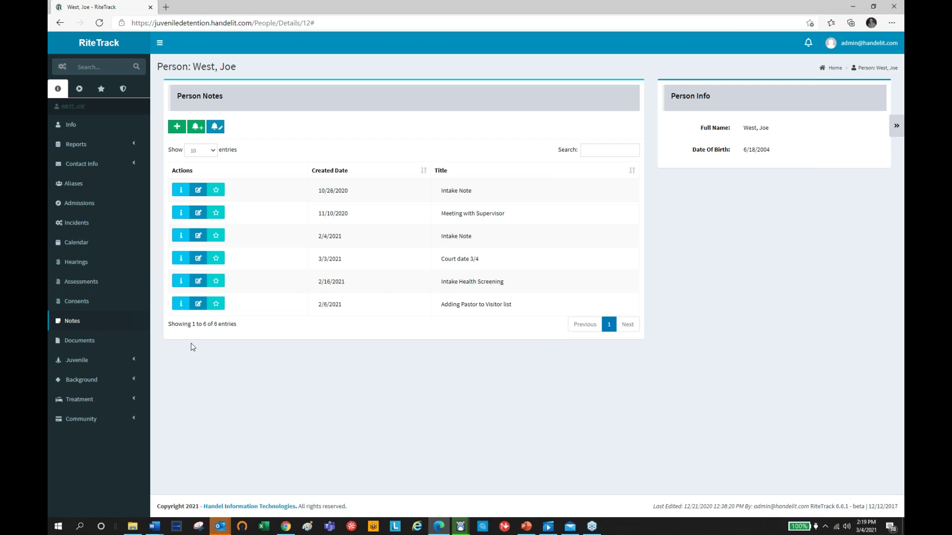
# View the youth's stored documents and the juvenile alerts list.
pyautogui.click(91, 341)
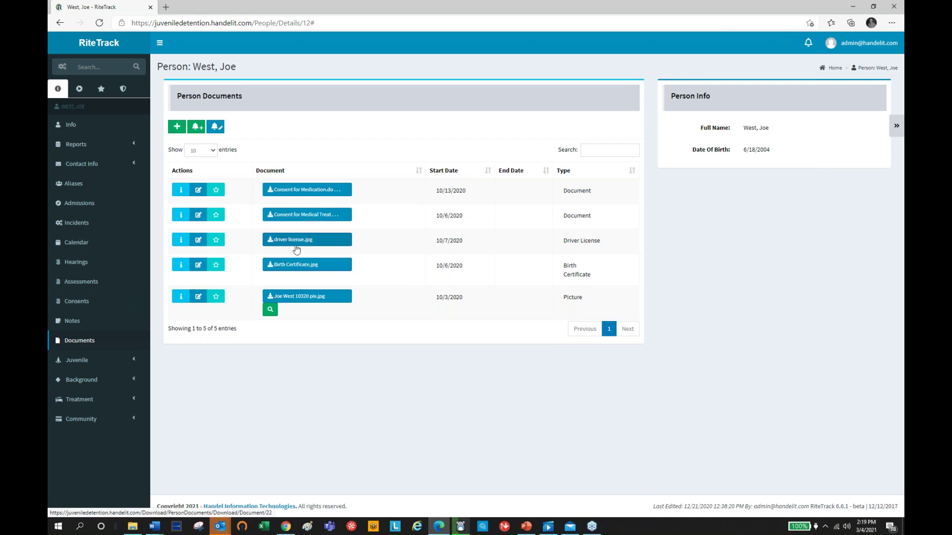
pyautogui.click(85, 364)
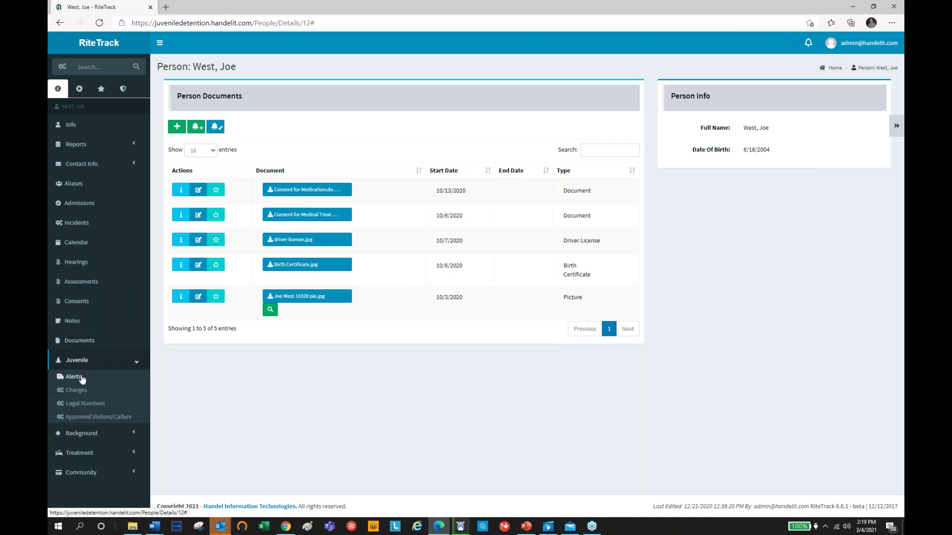
pyautogui.click(83, 378)
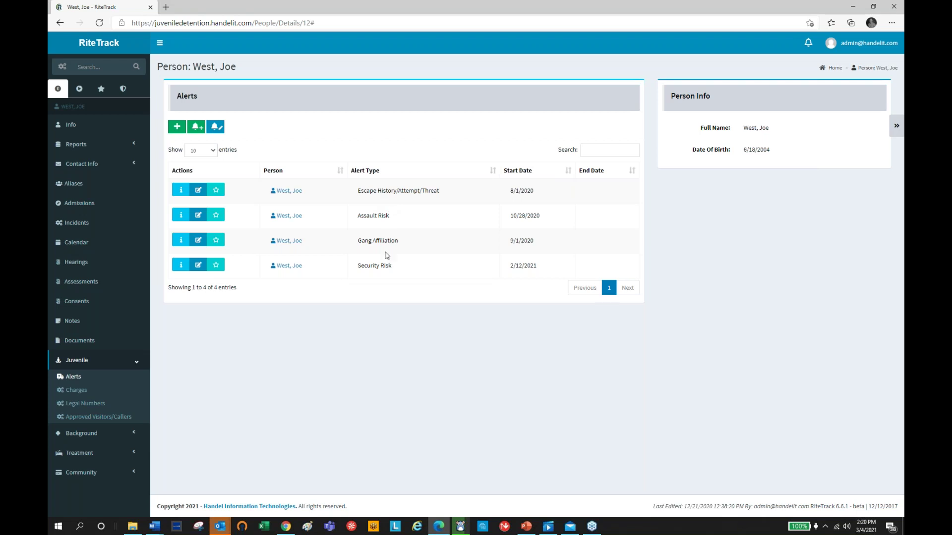
# Create and save a new alert for the youth with type Special Diet and start date 03/04/2021.
pyautogui.click(197, 128)
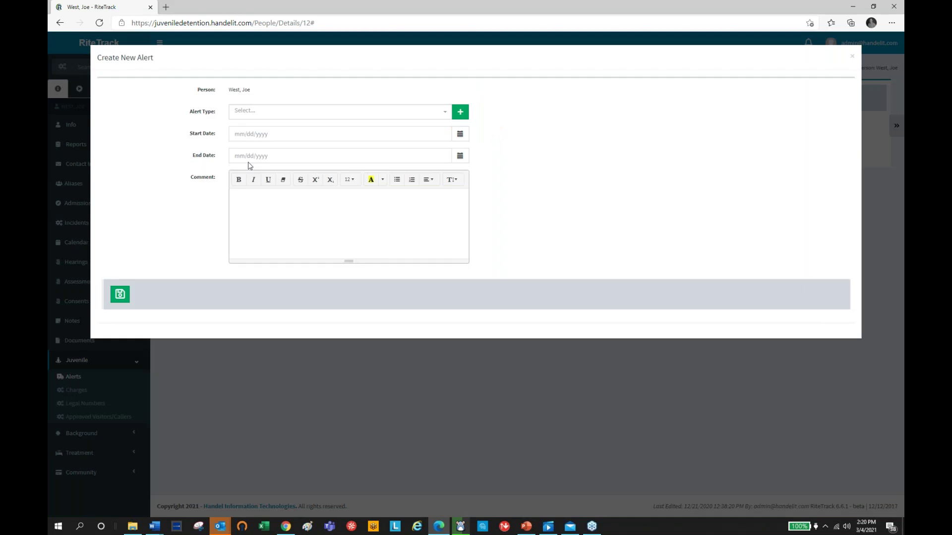
pyautogui.click(266, 113)
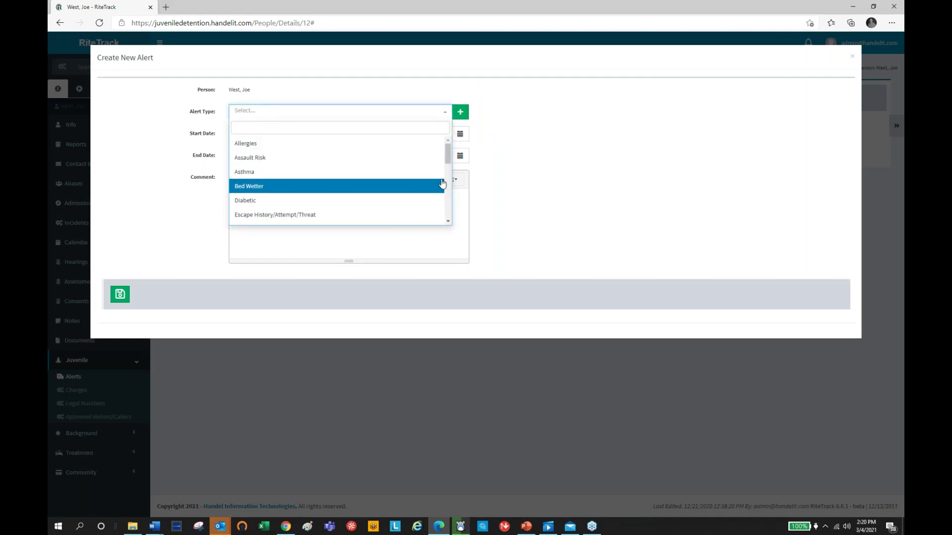
pyautogui.moveTo(447, 157); pyautogui.dragTo(451, 212)
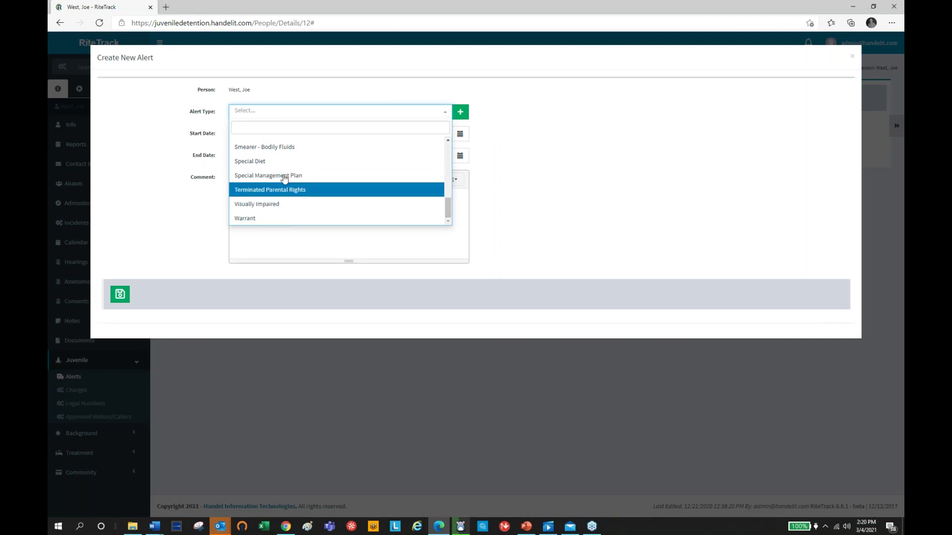
pyautogui.click(267, 163)
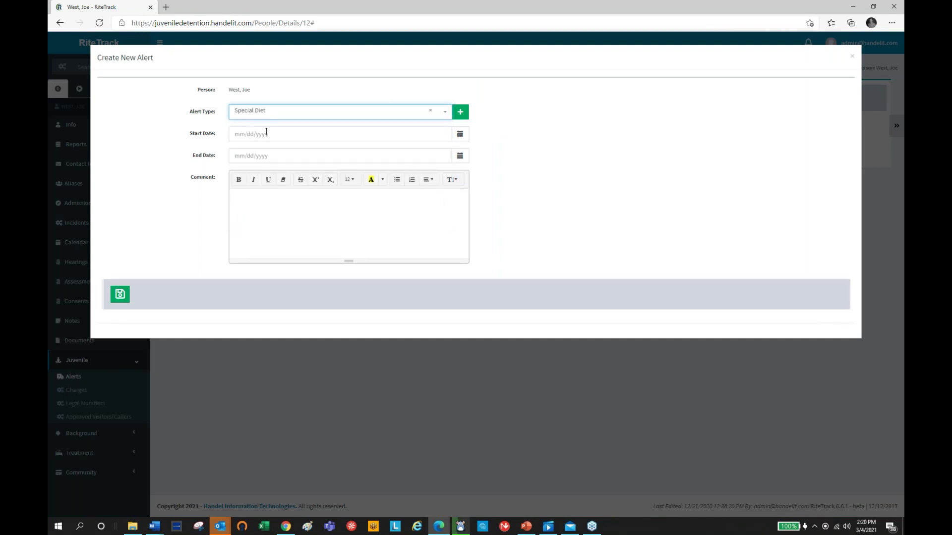
pyautogui.click(266, 132)
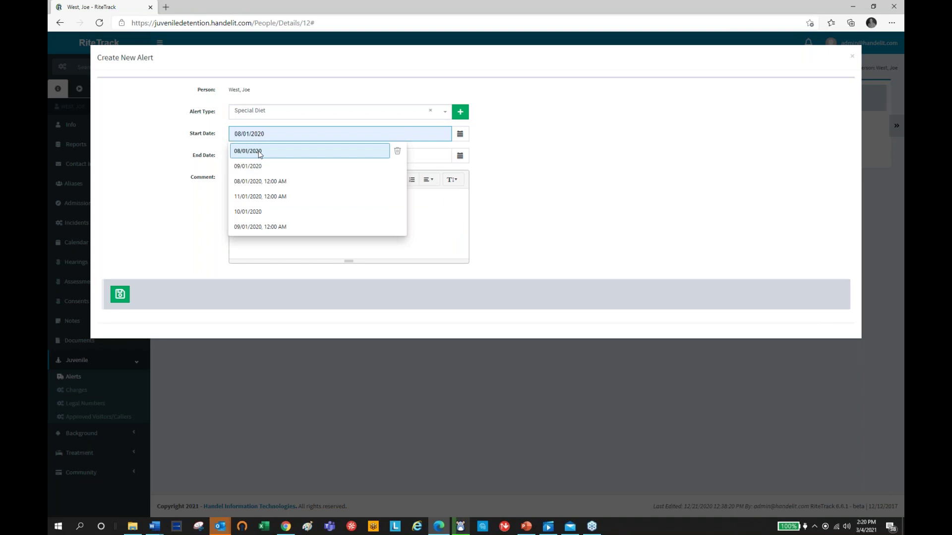
pyautogui.click(463, 136)
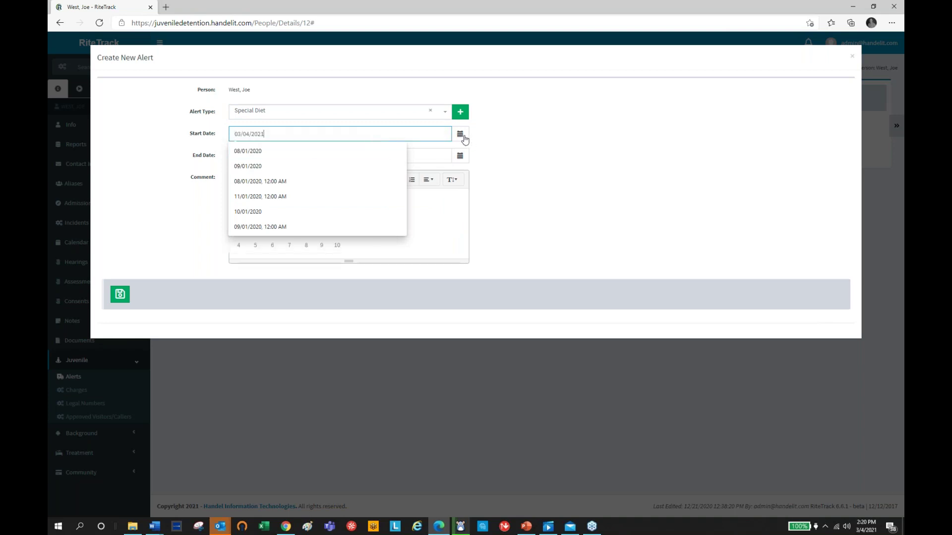
pyautogui.click(531, 170)
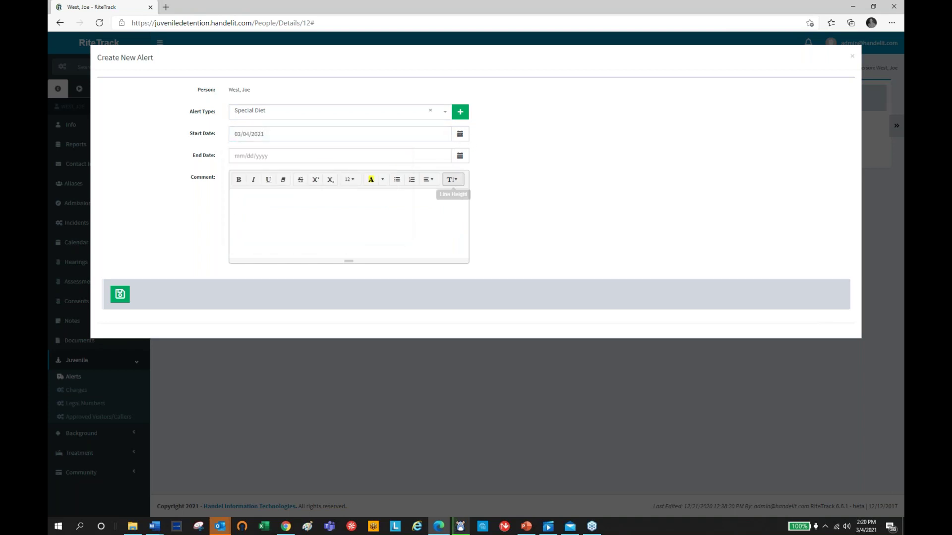
pyautogui.click(119, 296)
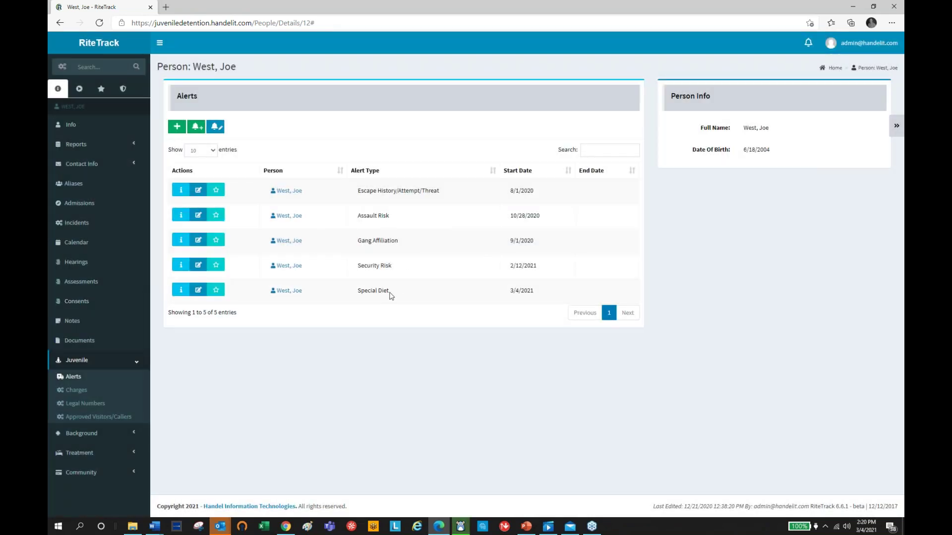
# Review the youth's general information page and the alerts table at its end.
pyautogui.click(76, 128)
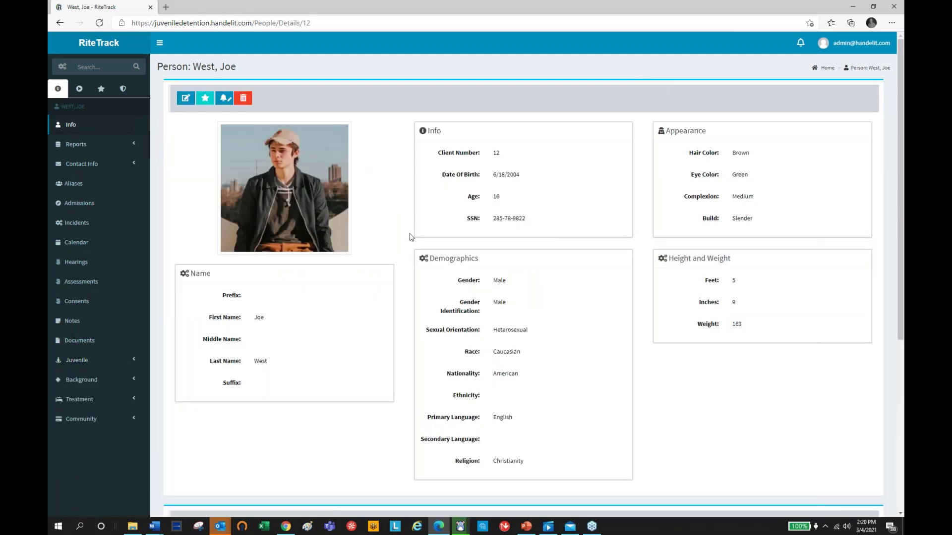
pyautogui.scroll(-5, 410, 236)
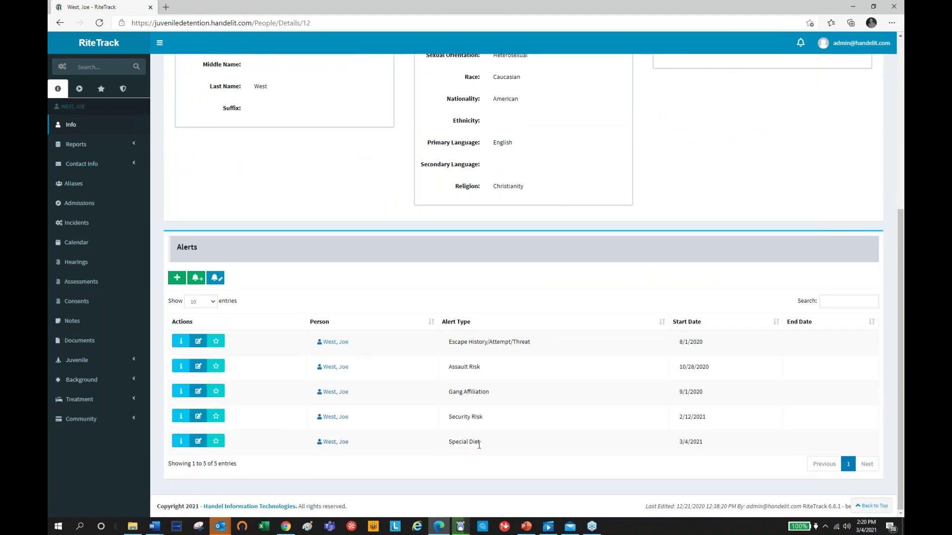
pyautogui.scroll(1, 454, 439)
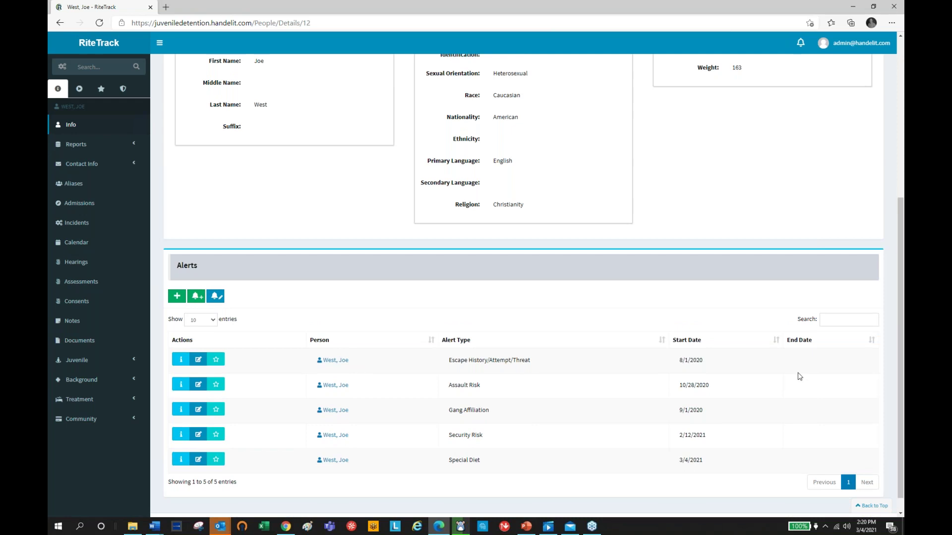
pyautogui.scroll(5, 327, 224)
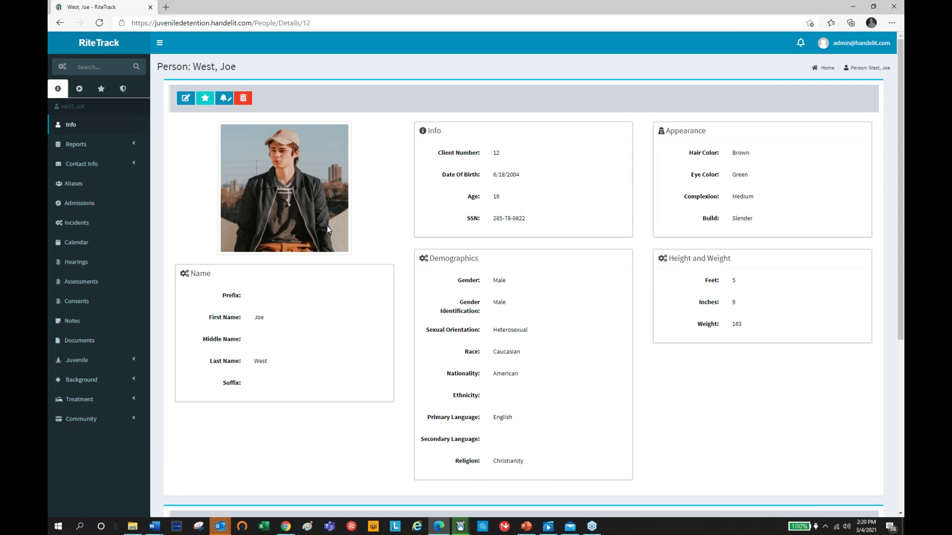
# View the youth's juvenile charges, legal numbers, and approved visitors and callers.
pyautogui.click(77, 362)
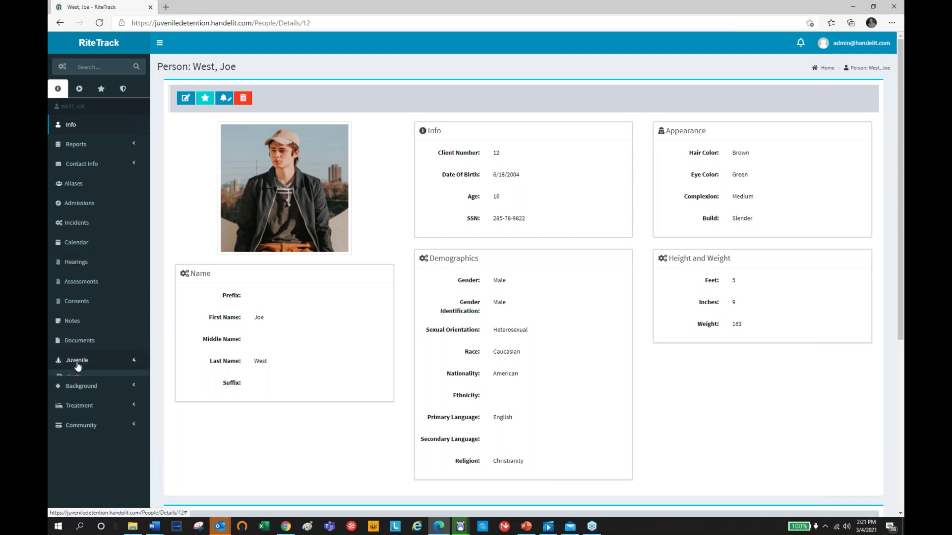
pyautogui.click(75, 391)
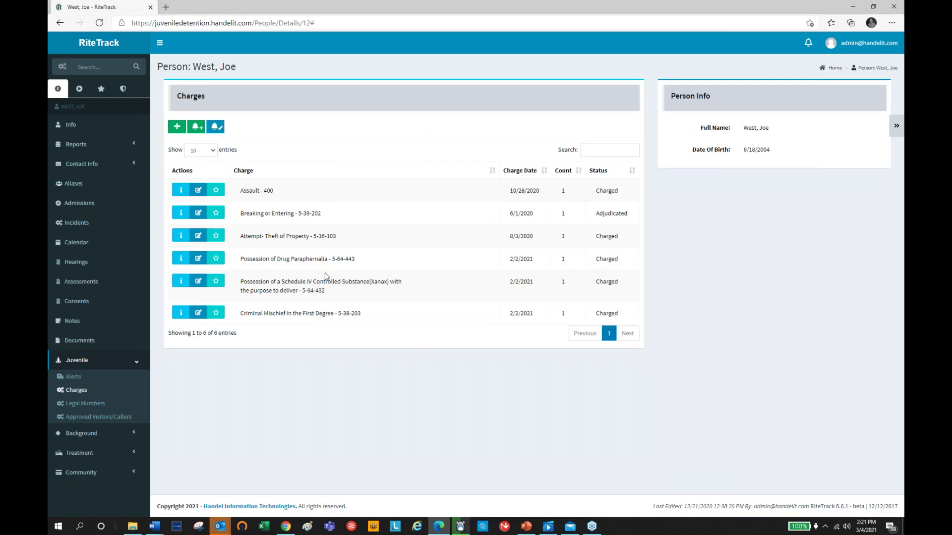
pyautogui.click(97, 404)
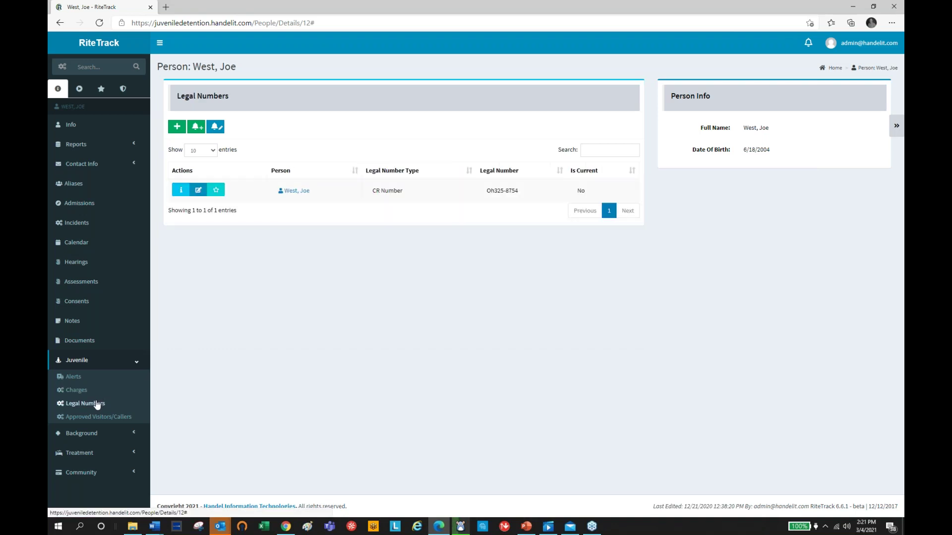
pyautogui.click(96, 418)
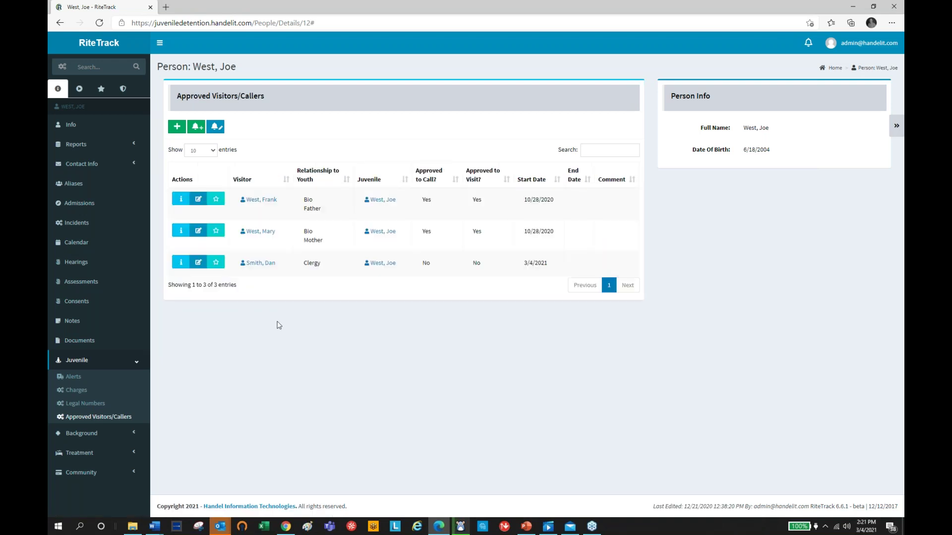
# View the youth's background records for education, property and issued inventory.
pyautogui.click(91, 435)
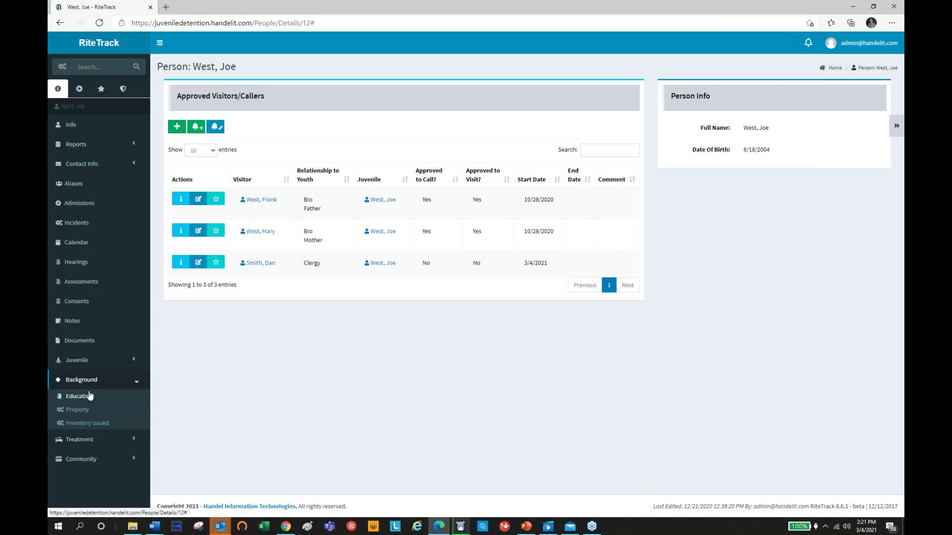
pyautogui.click(87, 396)
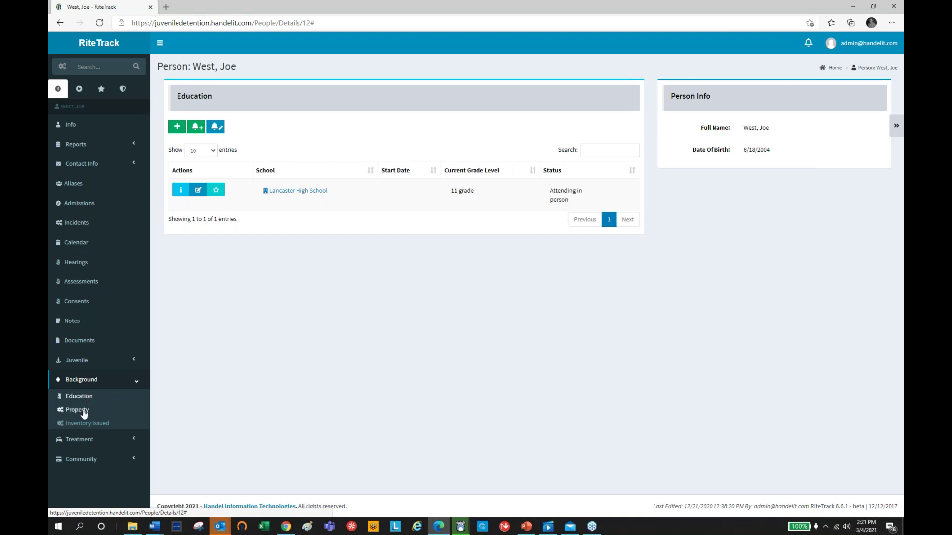
pyautogui.click(84, 411)
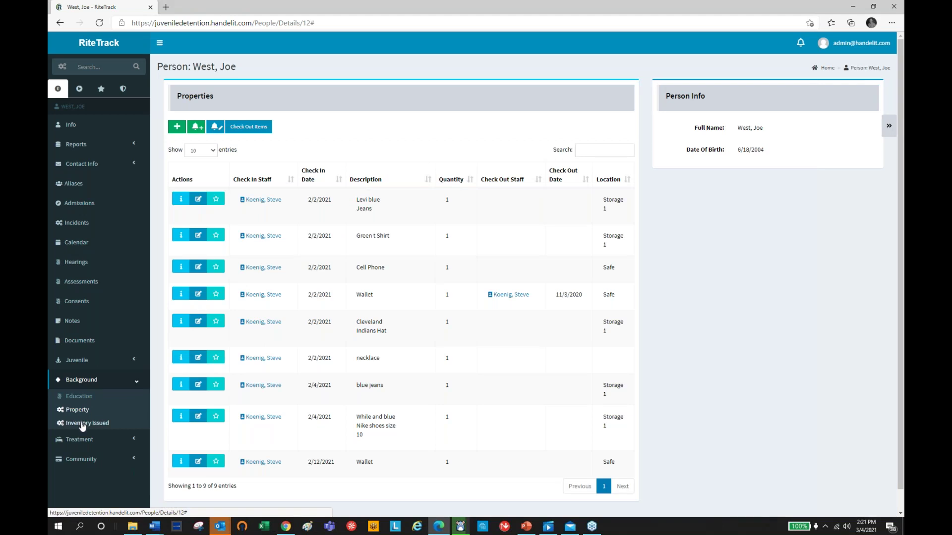
pyautogui.click(83, 424)
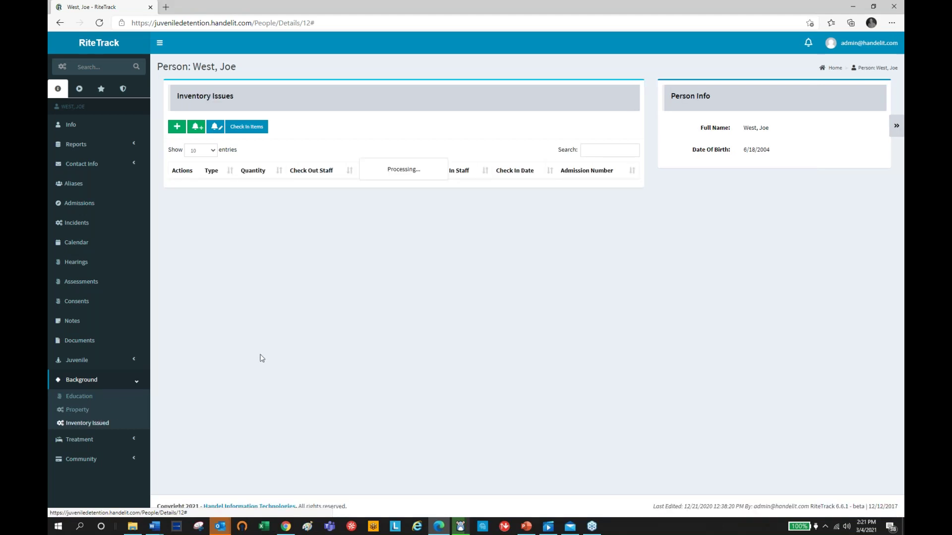
# Examine the problem, goal, objective and intervention levels of the Drug and Alcohol Drug Court Treatment Plan, then return to the youth's record.
pyautogui.click(85, 439)
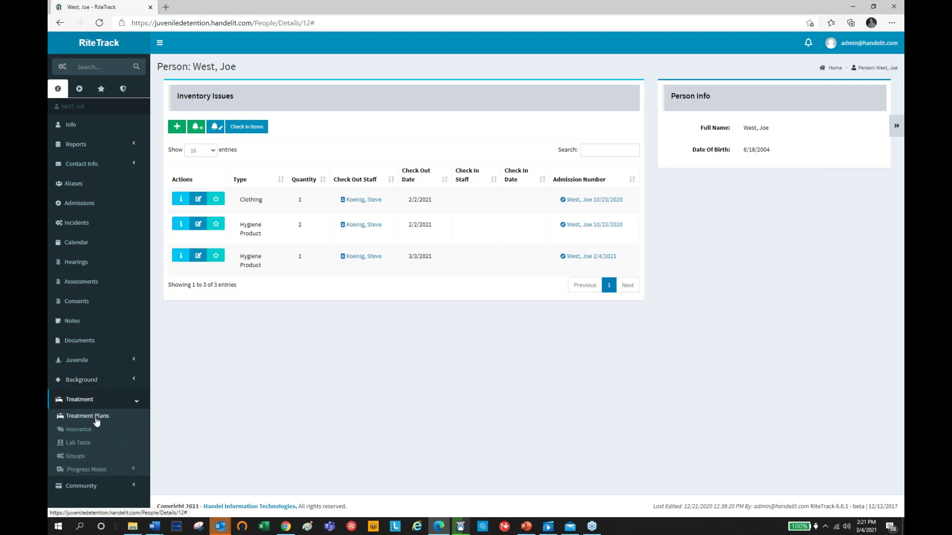
pyautogui.click(97, 418)
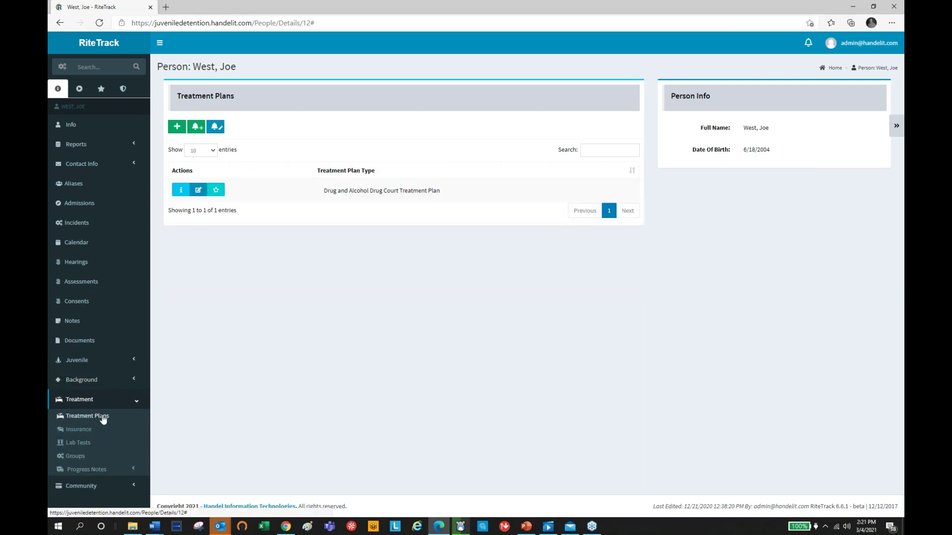
pyautogui.click(185, 190)
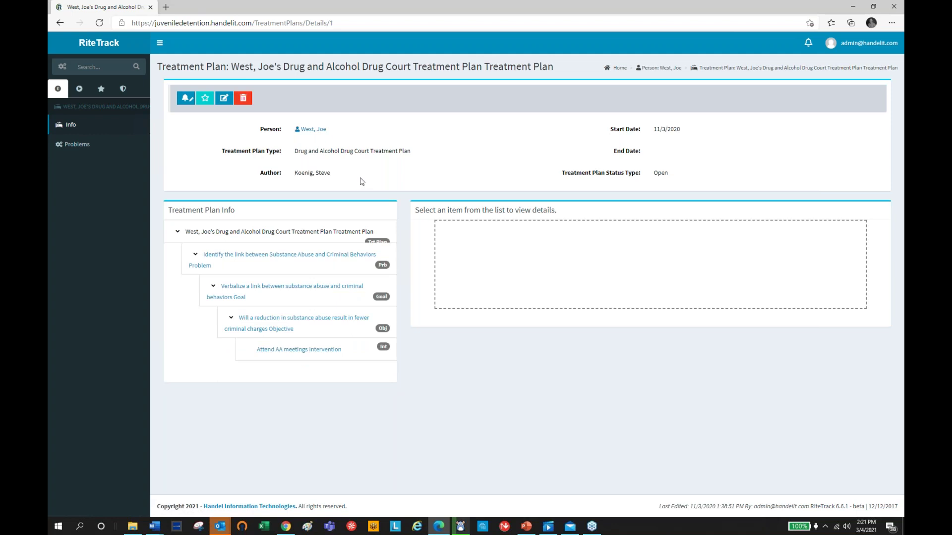
pyautogui.moveTo(320, 227)
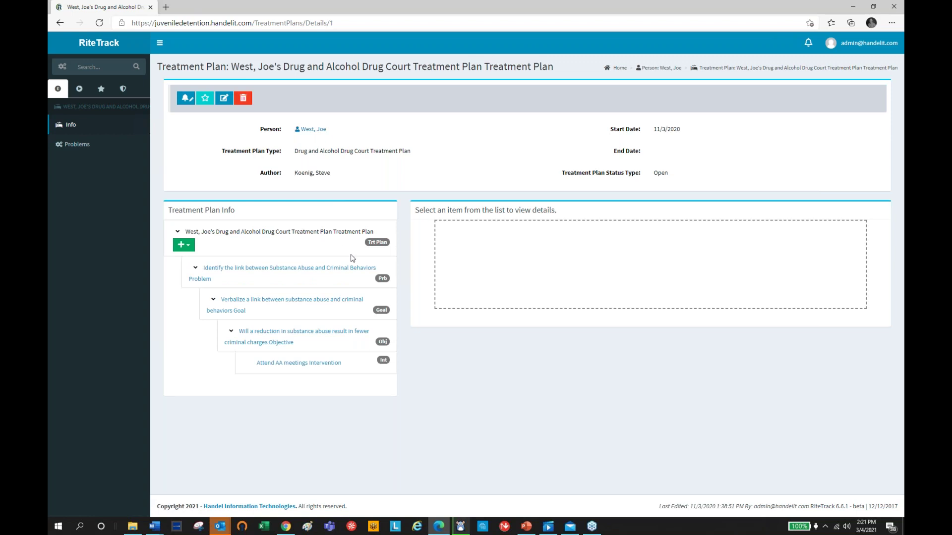
pyautogui.moveTo(352, 260)
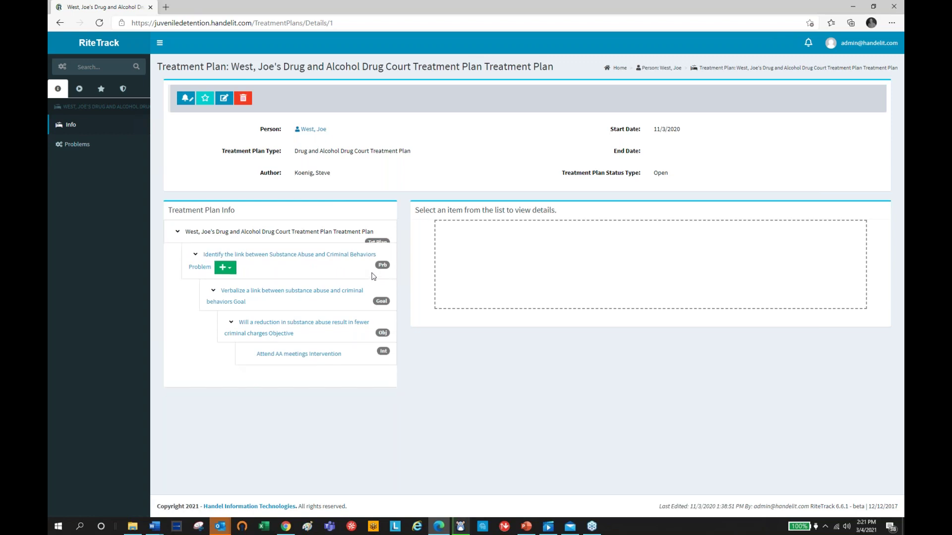
pyautogui.moveTo(373, 299)
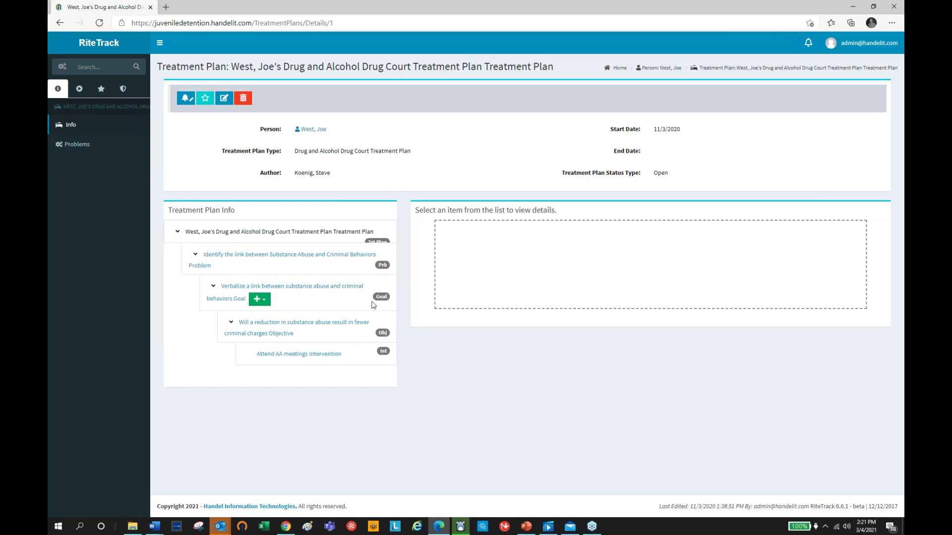
pyautogui.moveTo(374, 318)
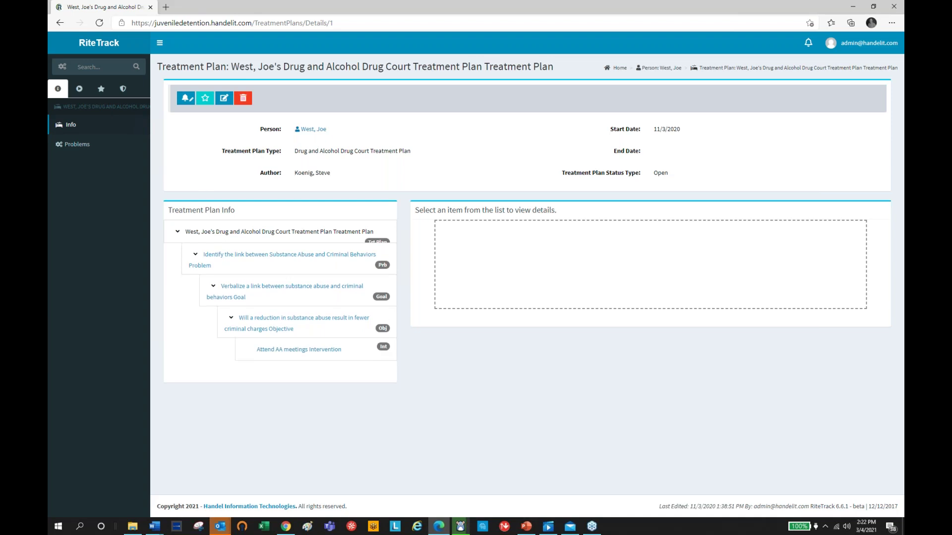
pyautogui.click(60, 22)
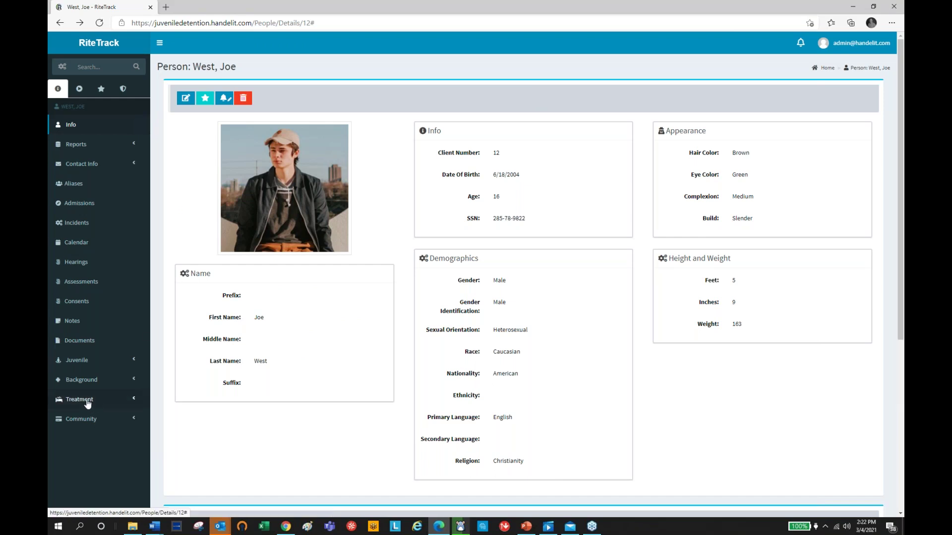
# View the youth's Blue Cross Blue Shield insurance record and its attached documents, then return to the treatment sections of the youth's record.
pyautogui.click(85, 400)
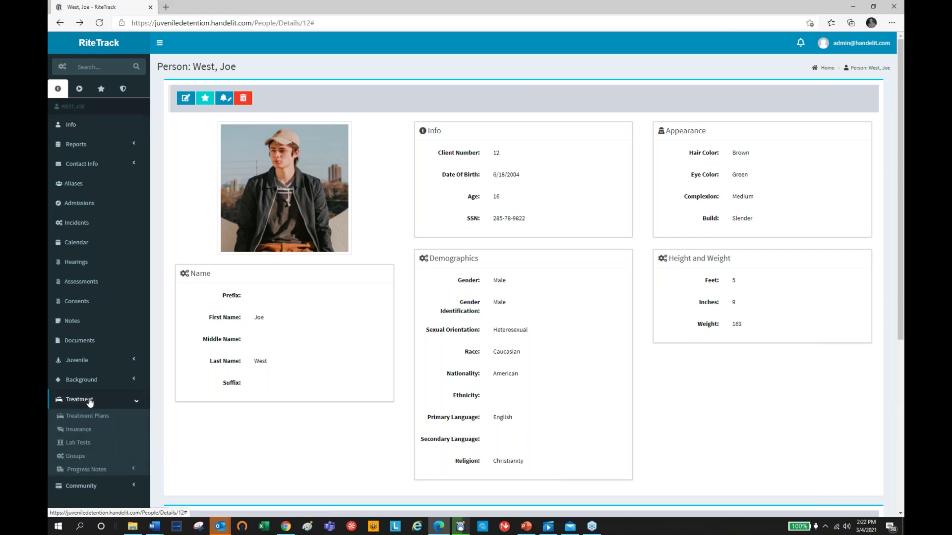
pyautogui.click(84, 434)
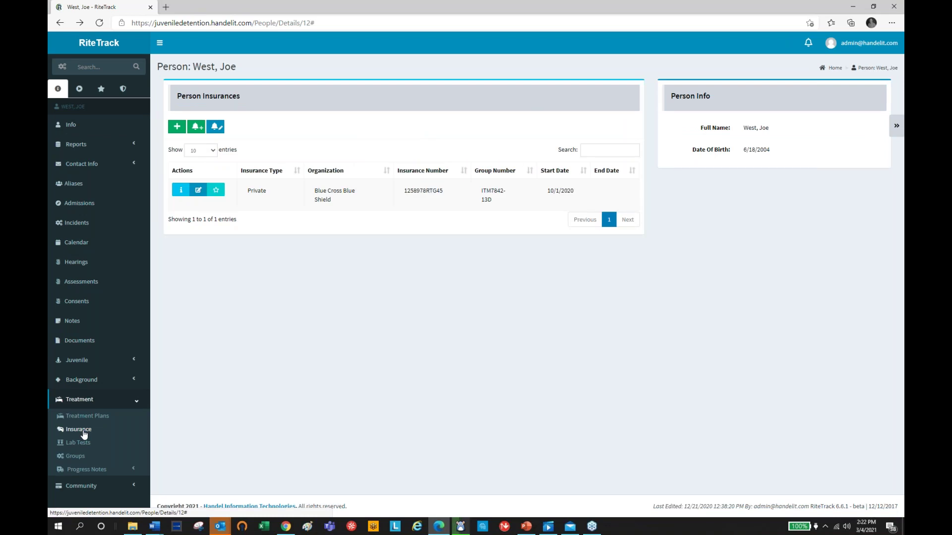
pyautogui.click(181, 193)
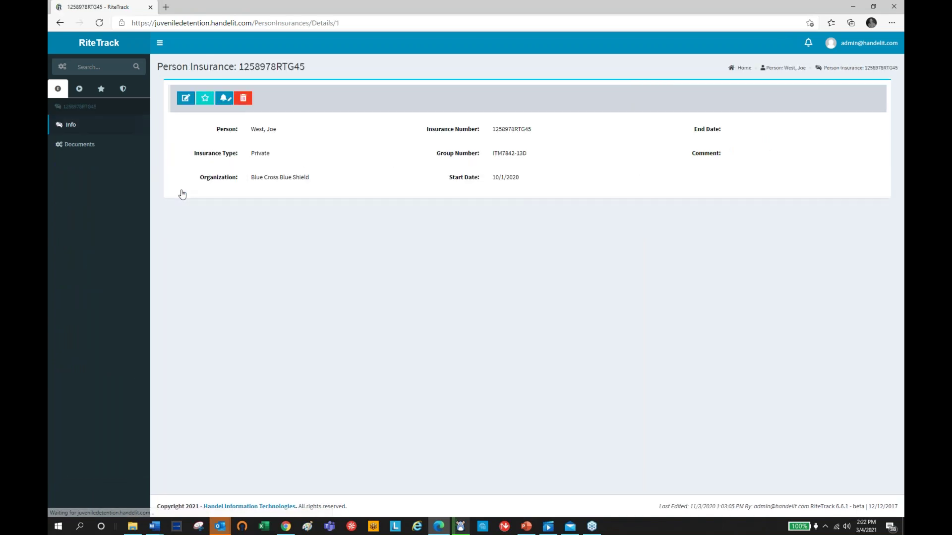
pyautogui.click(81, 145)
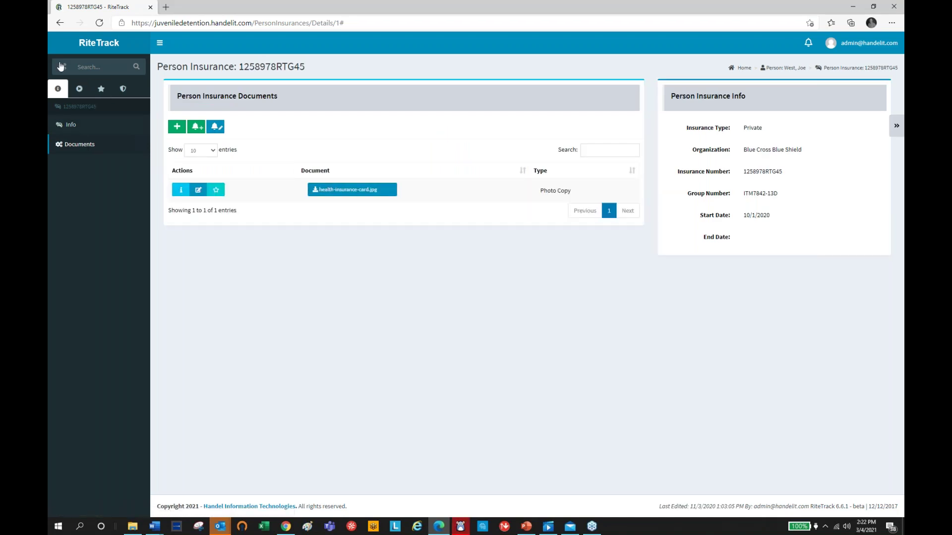
pyautogui.click(59, 23)
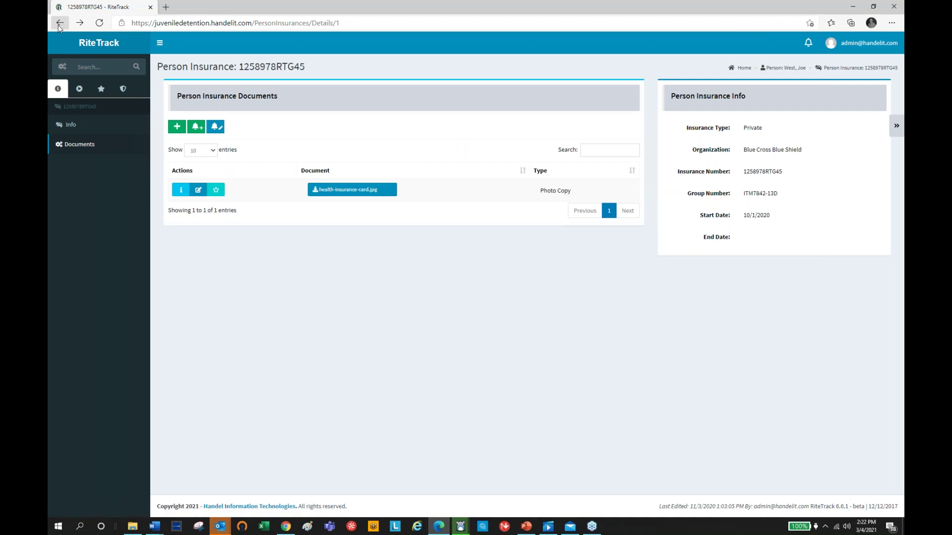
pyautogui.click(58, 25)
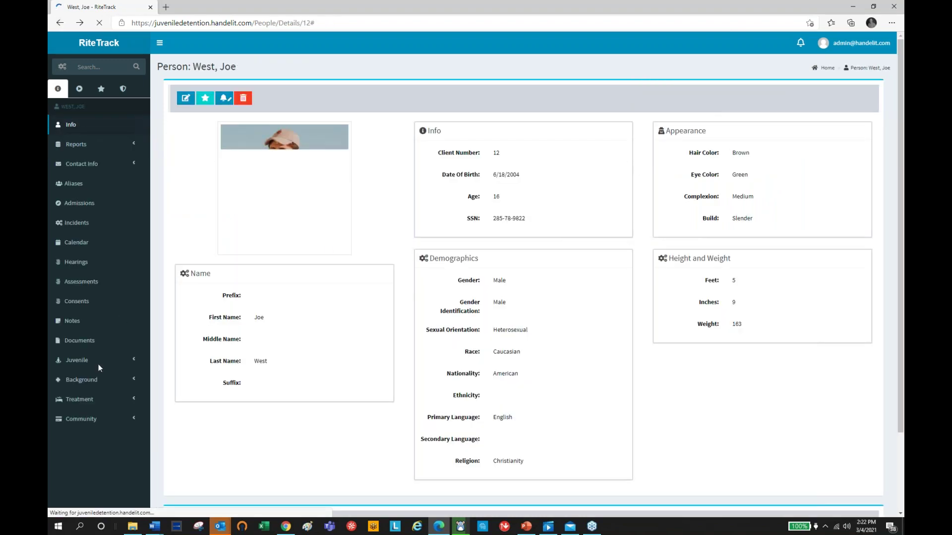
pyautogui.click(90, 400)
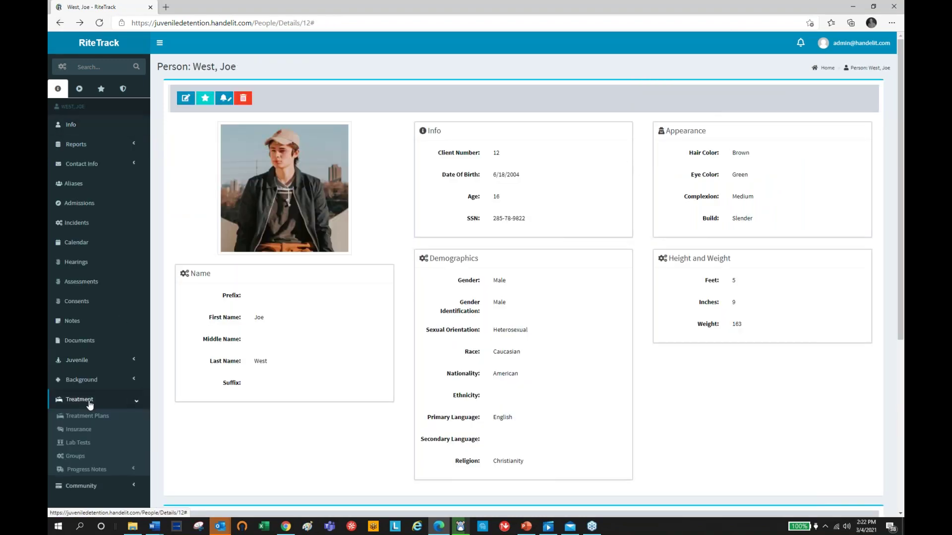
# View the youth's lab tests and group memberships, including the enrolled members of the Anger Management group.
pyautogui.click(81, 446)
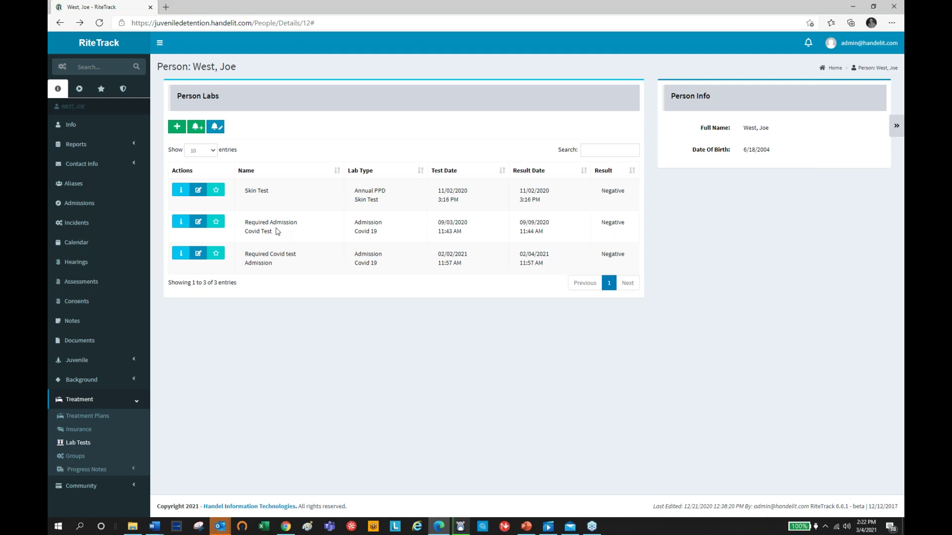
pyautogui.click(76, 457)
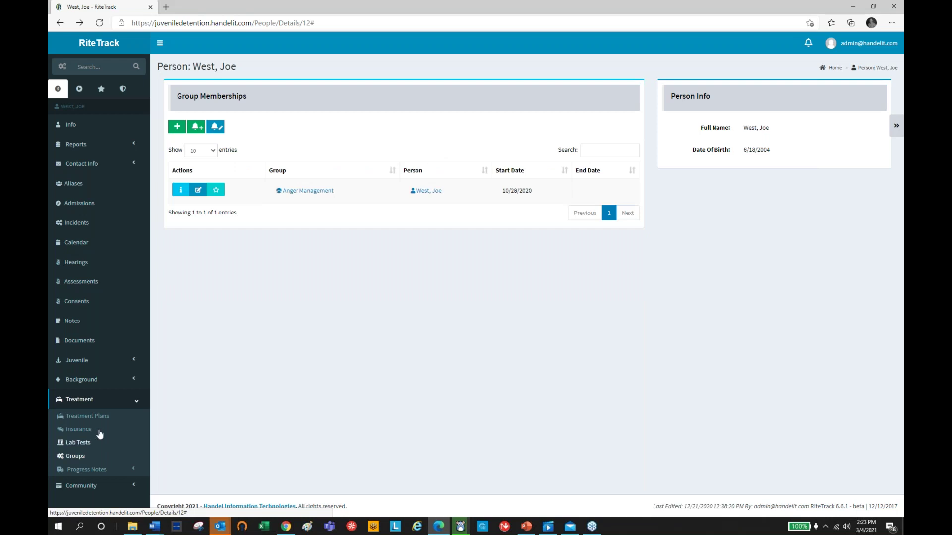
pyautogui.click(307, 192)
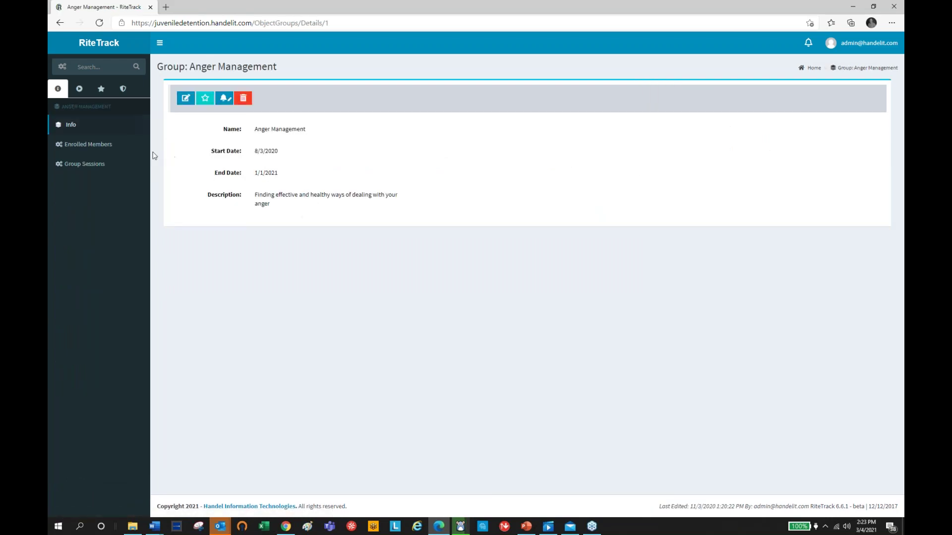
pyautogui.click(93, 145)
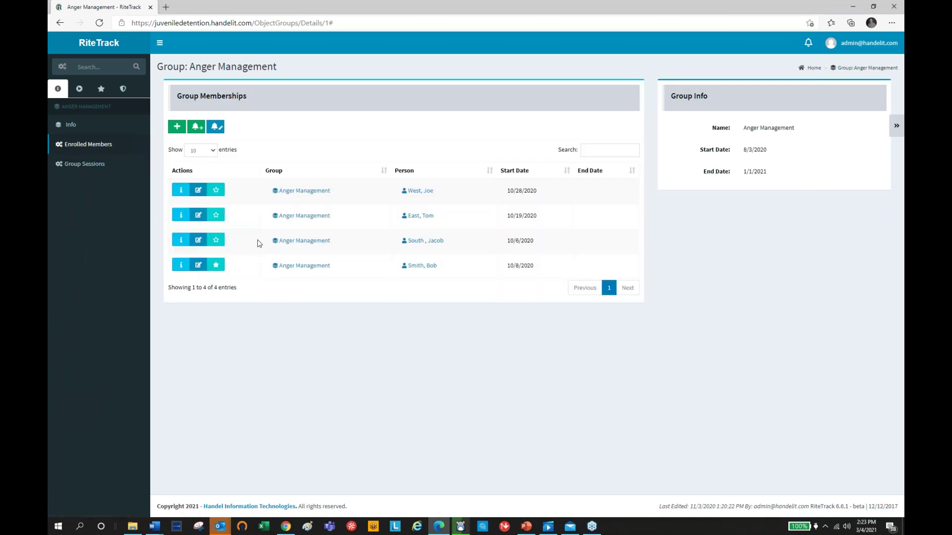
# View the Anger Management group's "Identifying your triggers" session, including its session members and progress notes.
pyautogui.click(73, 164)
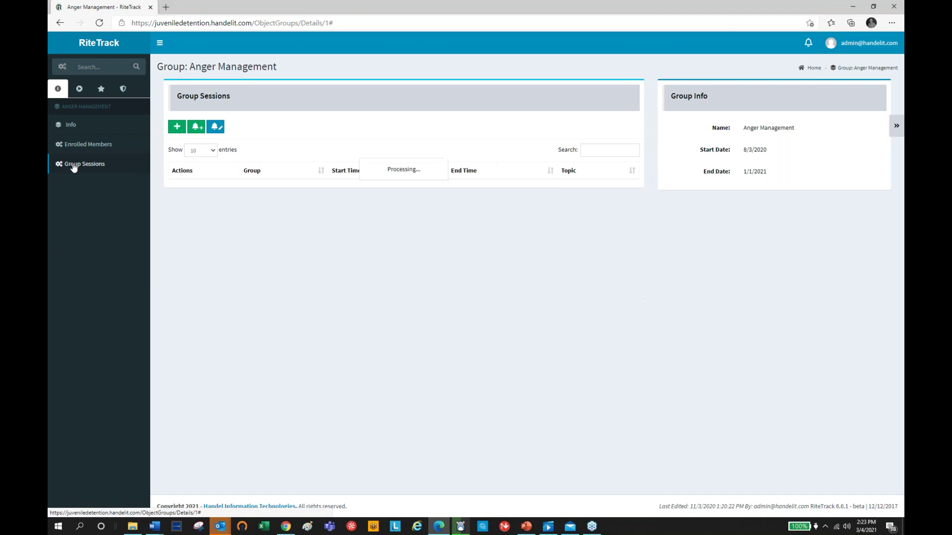
pyautogui.click(181, 190)
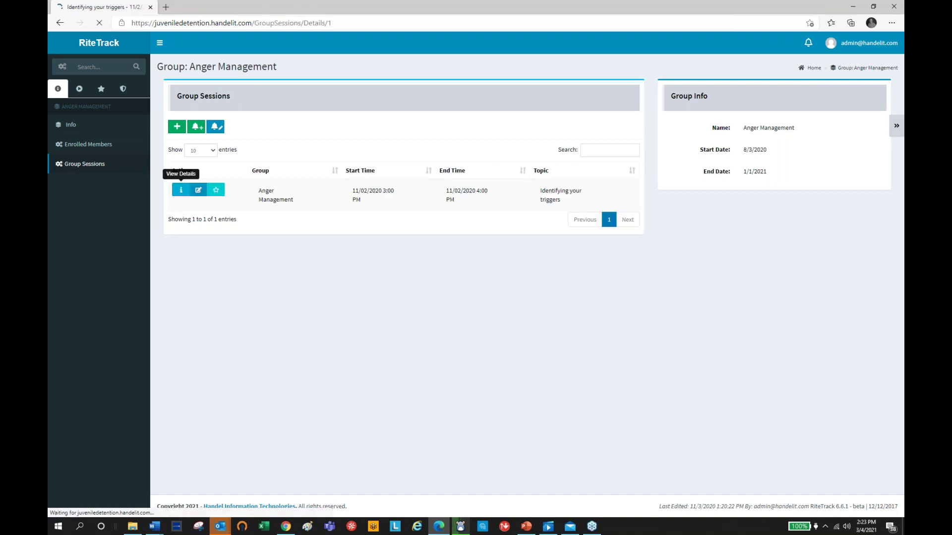
pyautogui.click(91, 145)
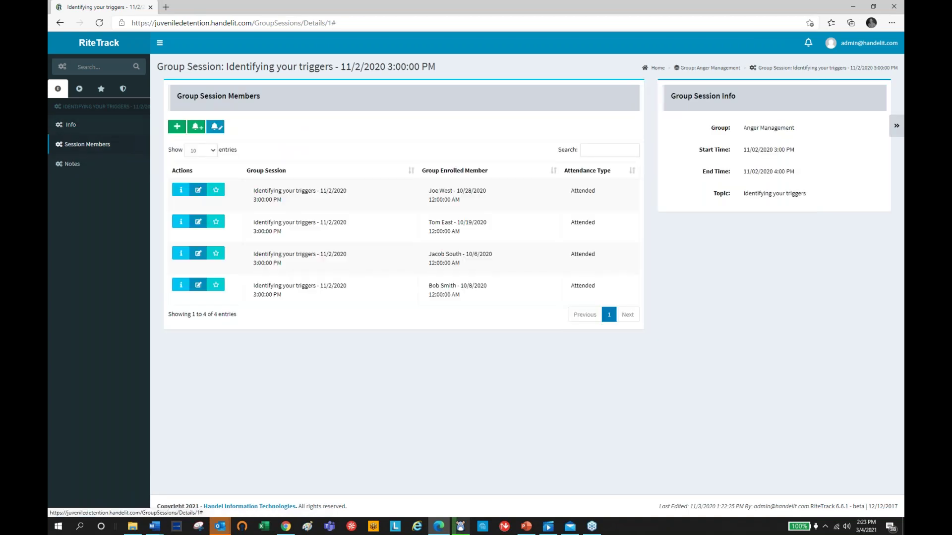
pyautogui.click(74, 164)
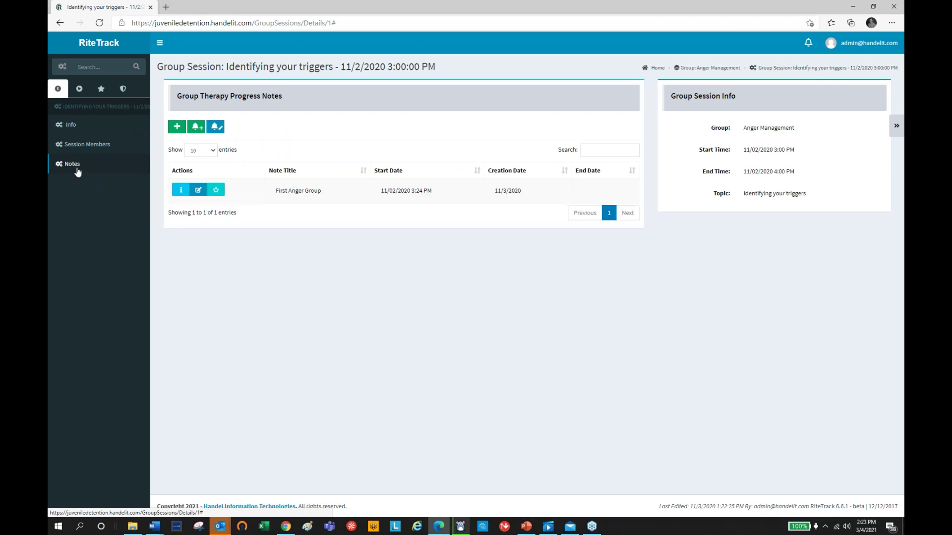
pyautogui.click(85, 146)
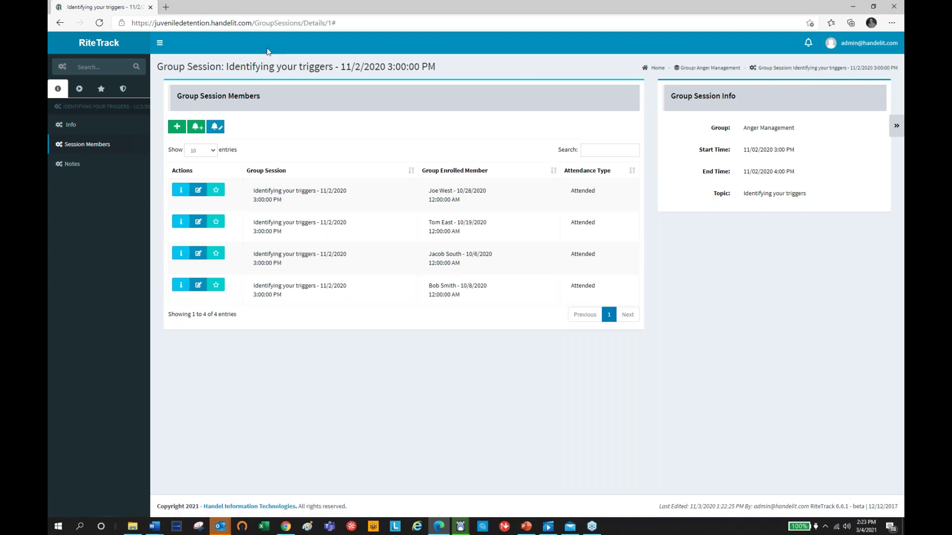
# Return to the youth's record from the favorite people and view the details of the 02/04/2021 detention admission.
pyautogui.click(97, 90)
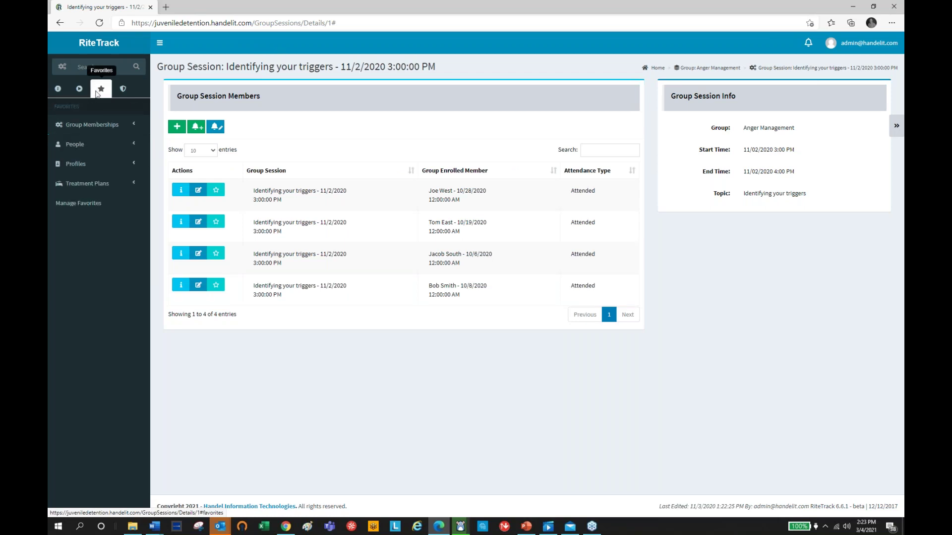
pyautogui.click(73, 149)
pyautogui.click(71, 217)
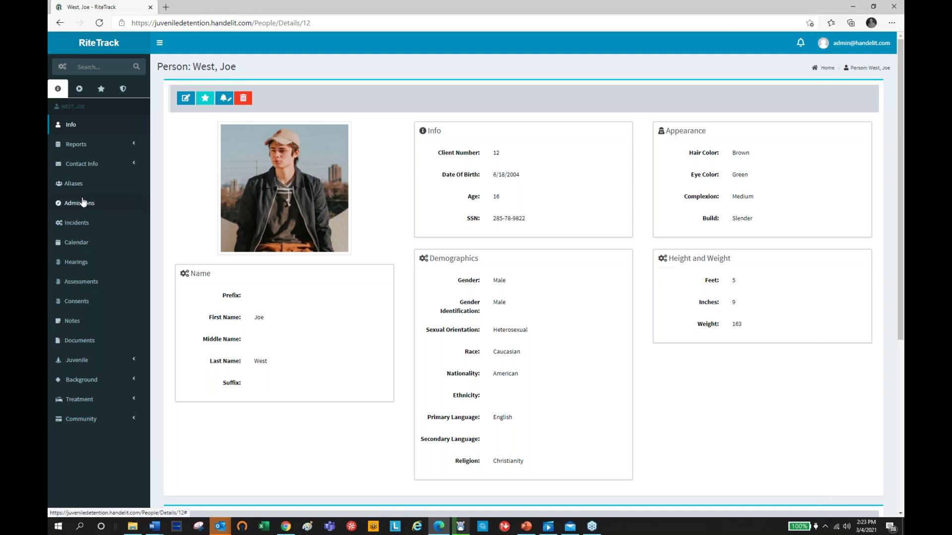
pyautogui.click(82, 204)
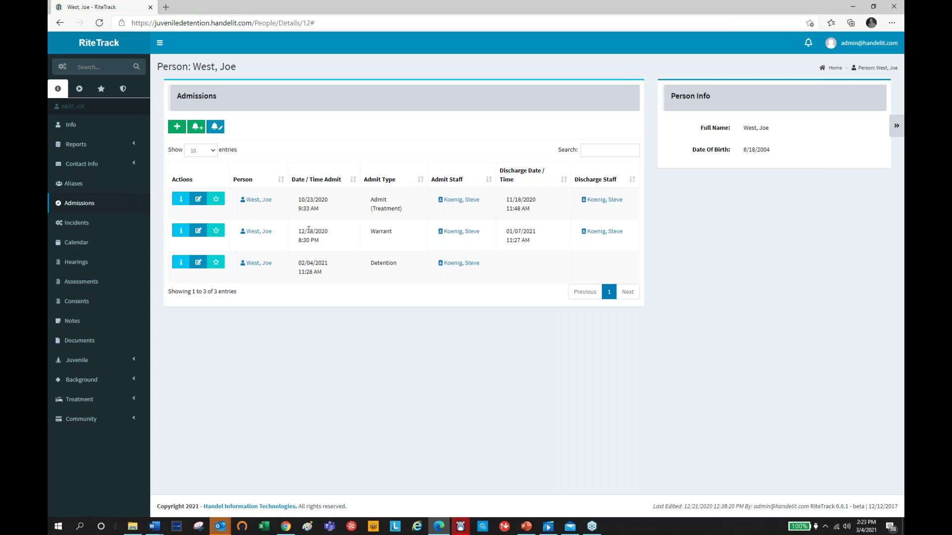
pyautogui.click(182, 264)
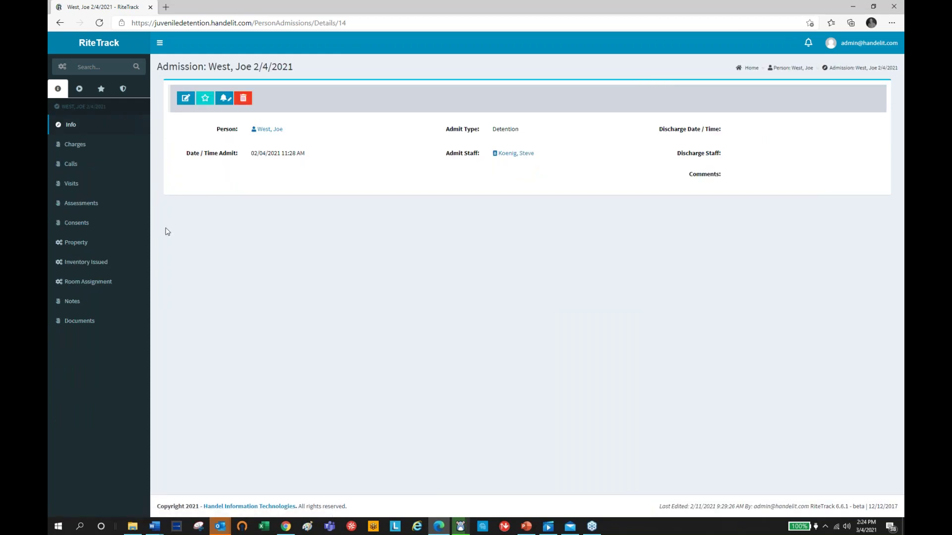
# View the detention admission's charges, calls, visits, assessments and consents.
pyautogui.click(84, 149)
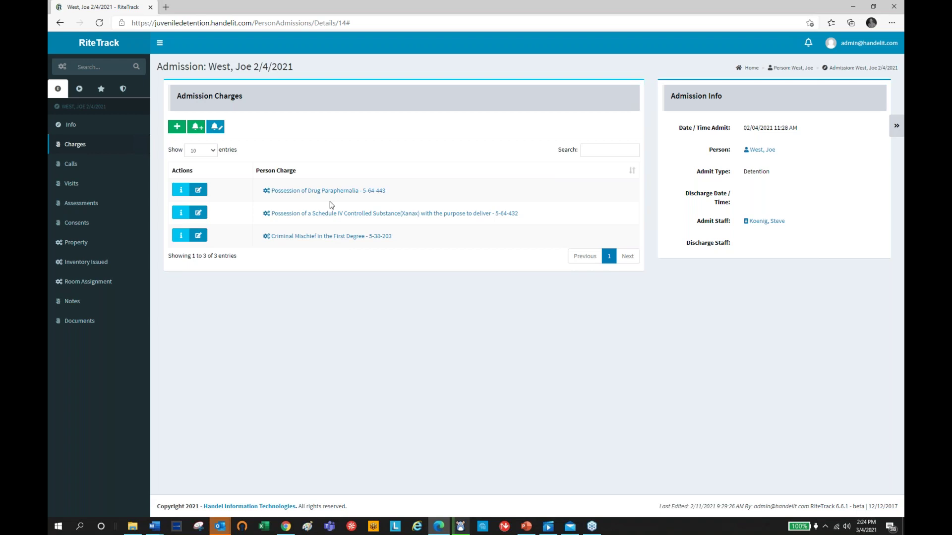
pyautogui.click(76, 168)
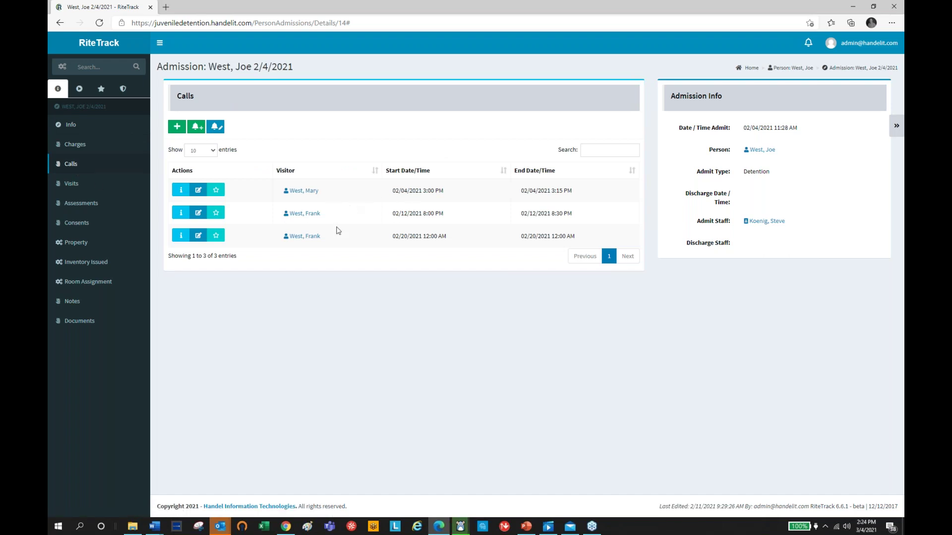
pyautogui.click(70, 186)
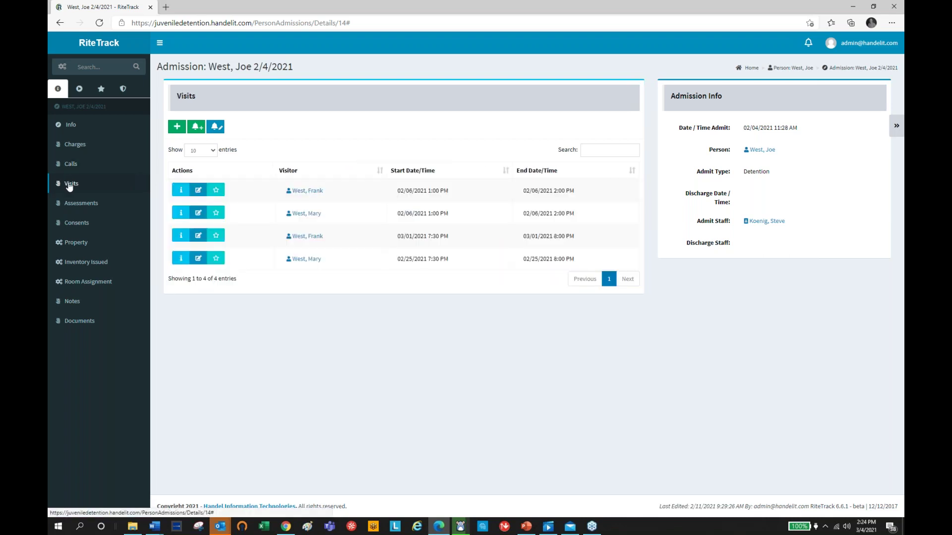
pyautogui.click(73, 205)
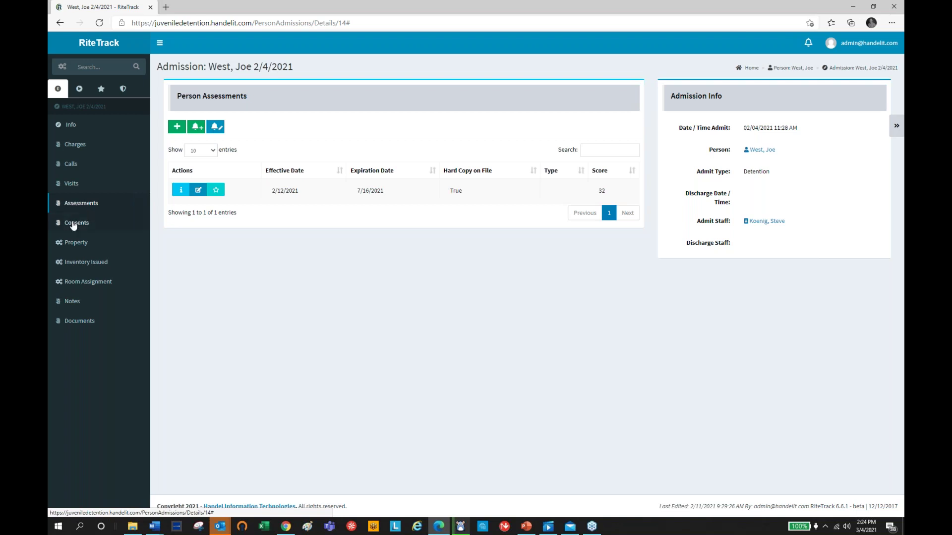
pyautogui.click(74, 226)
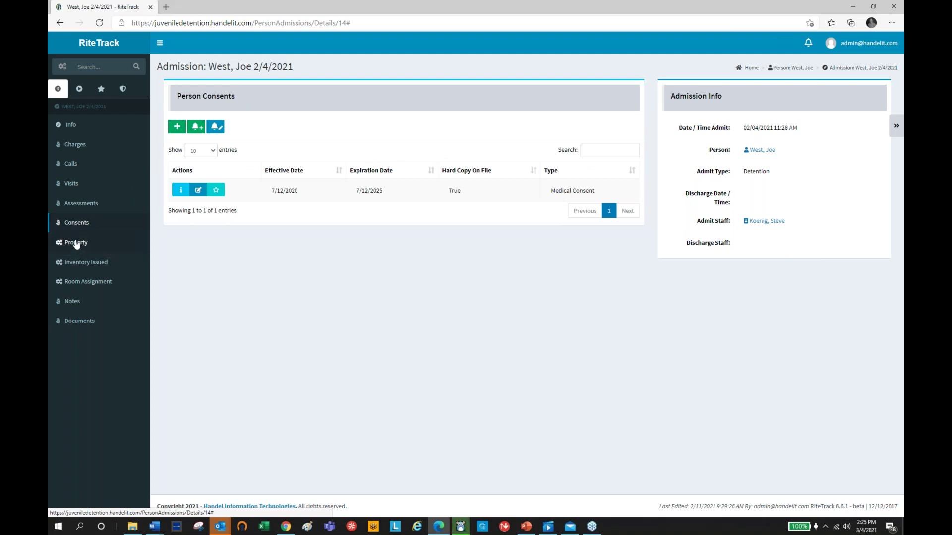
# View the detention admission's property, issued inventory, room assignment, notes and documents.
pyautogui.click(76, 244)
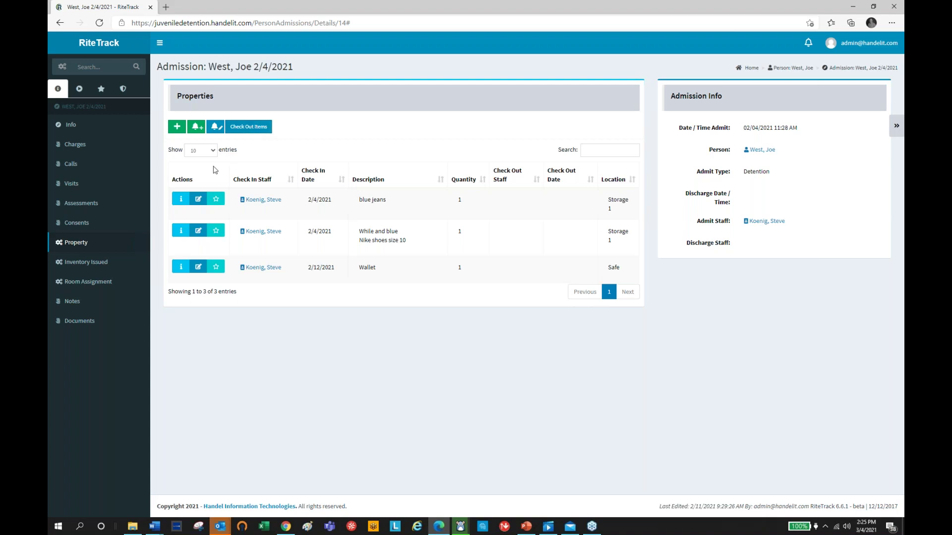
pyautogui.click(95, 266)
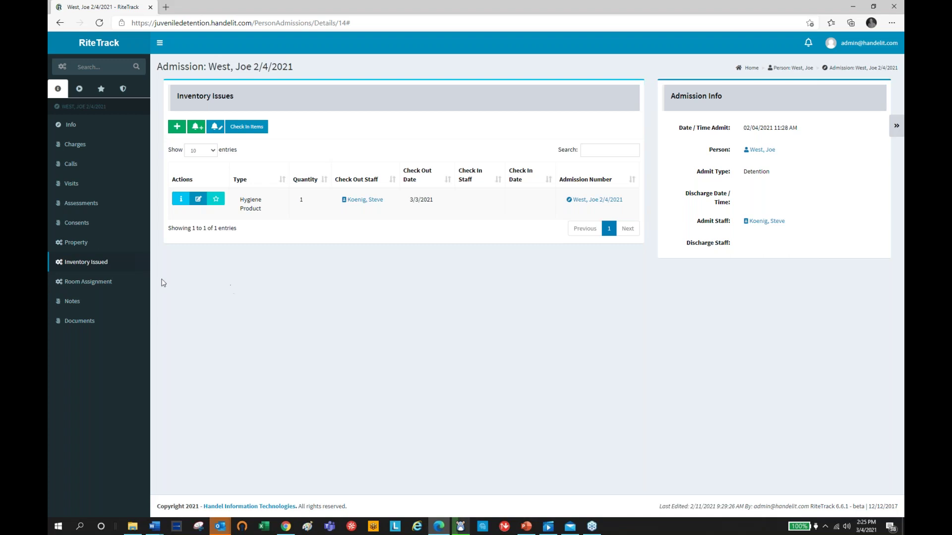
pyautogui.click(105, 283)
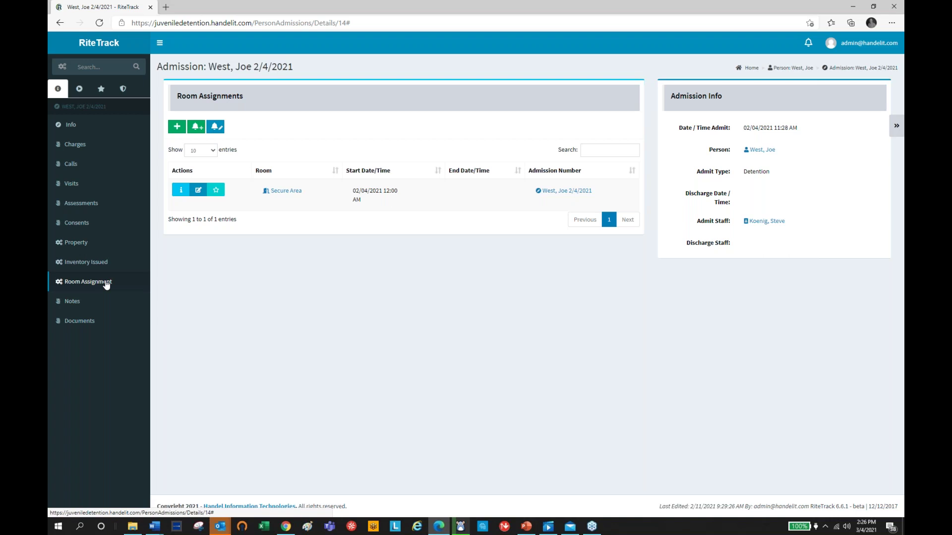
pyautogui.click(75, 302)
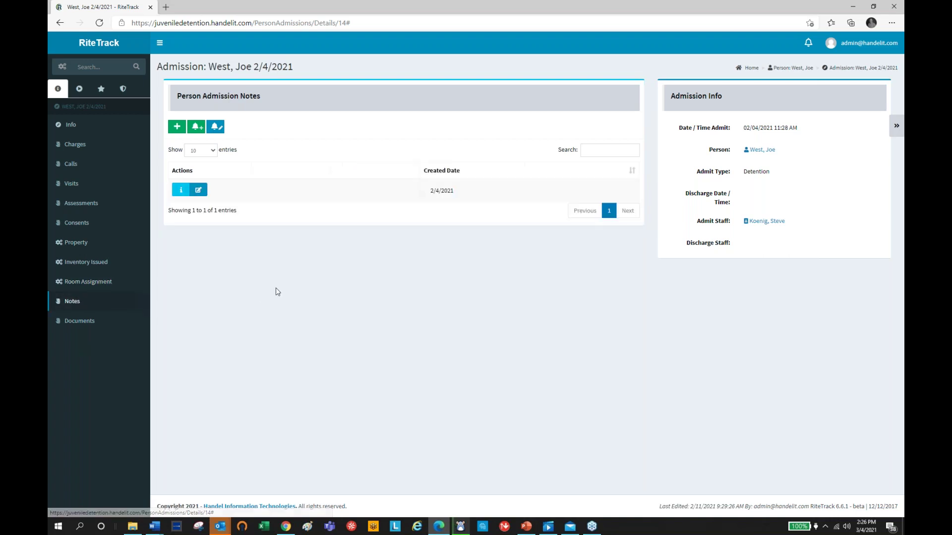
pyautogui.click(84, 326)
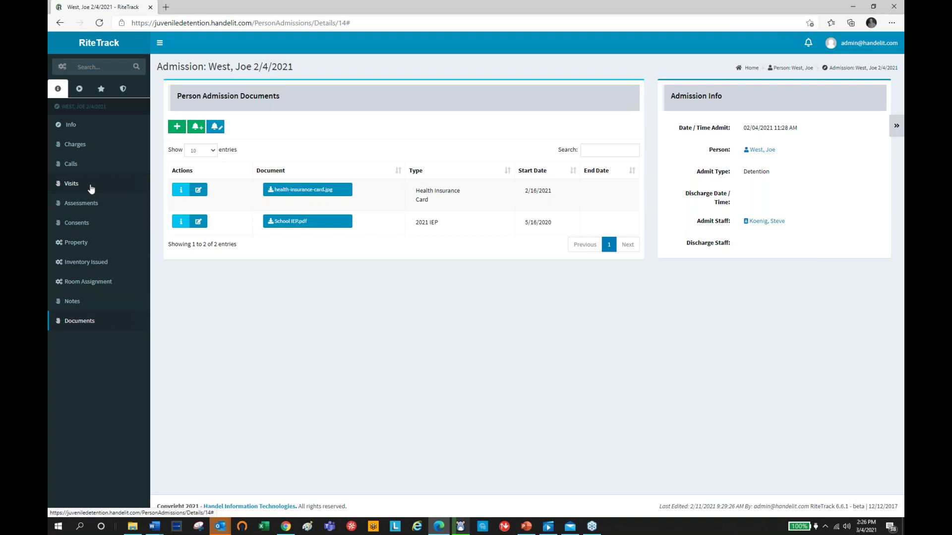
# Return to the youth's record and open the "Fight with Peer - Open" incident from the incident participation list.
pyautogui.click(98, 92)
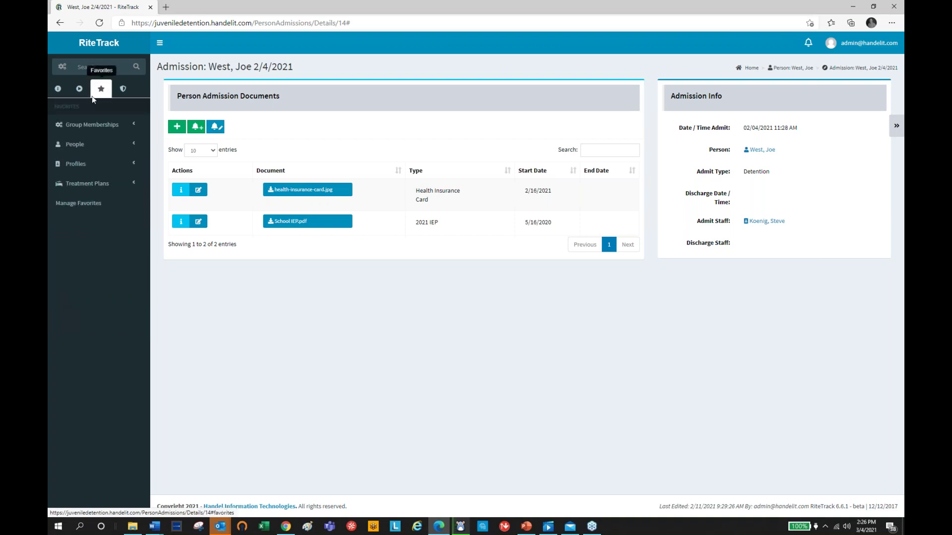
pyautogui.click(792, 68)
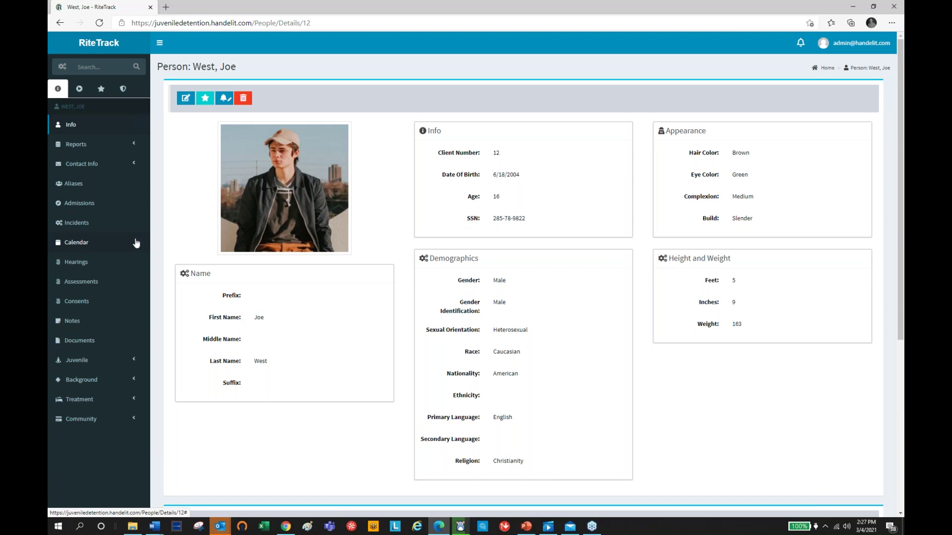
pyautogui.click(86, 224)
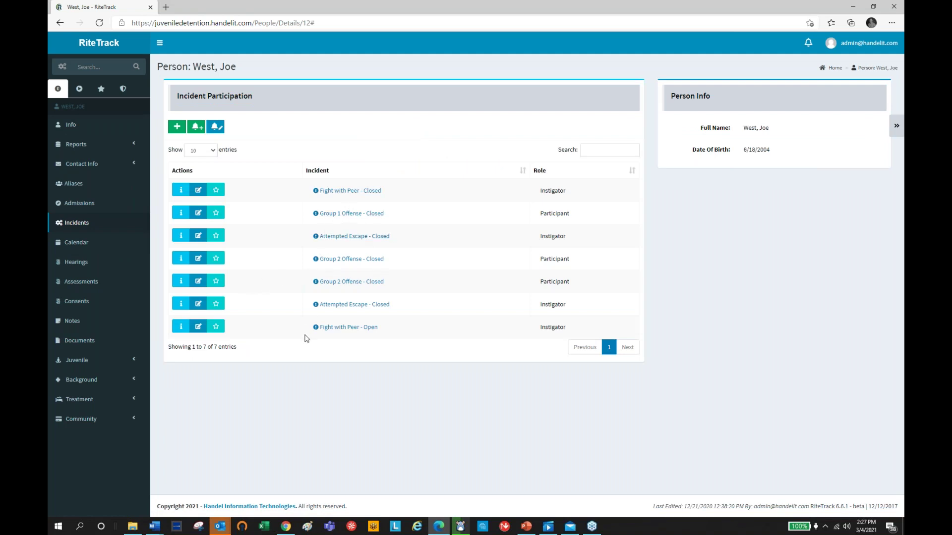
pyautogui.click(338, 328)
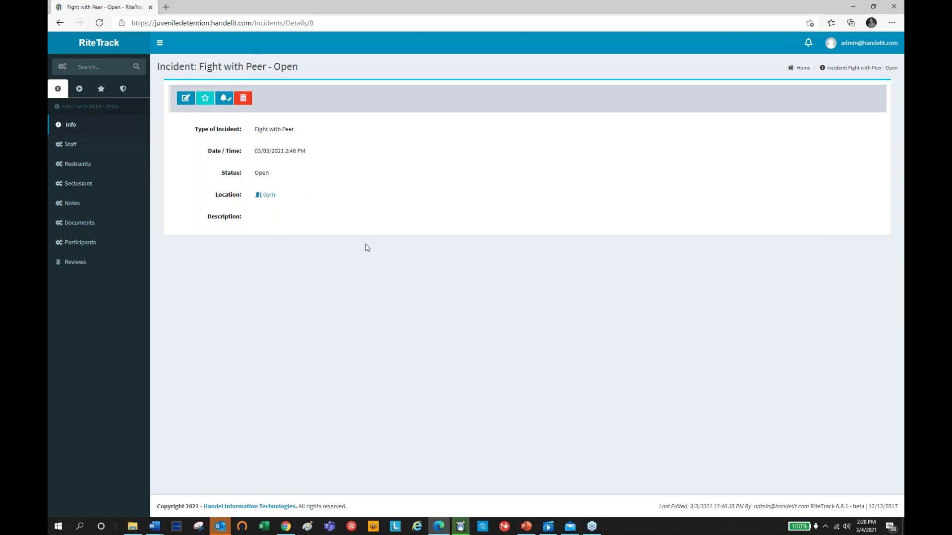
# View the incident's responding staff, restraints, seclusions and notes.
pyautogui.click(69, 148)
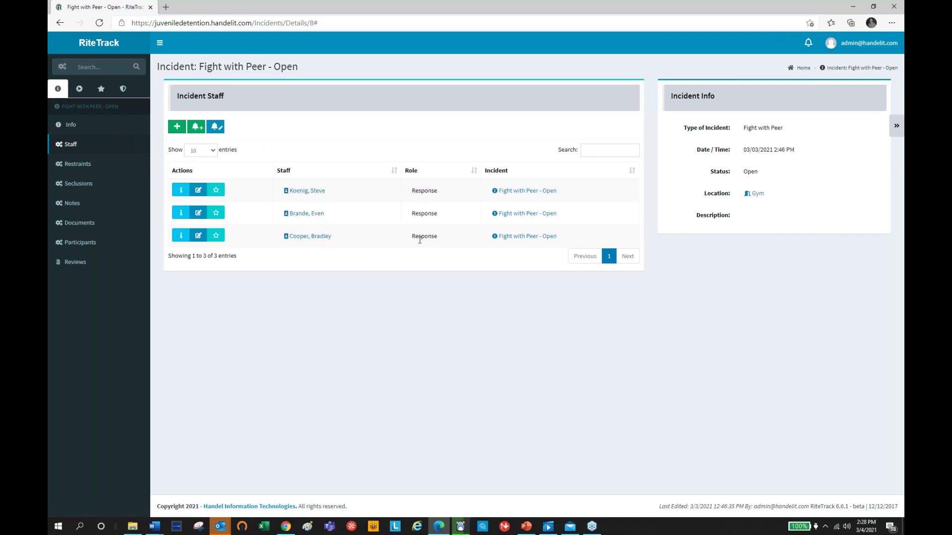
pyautogui.click(74, 168)
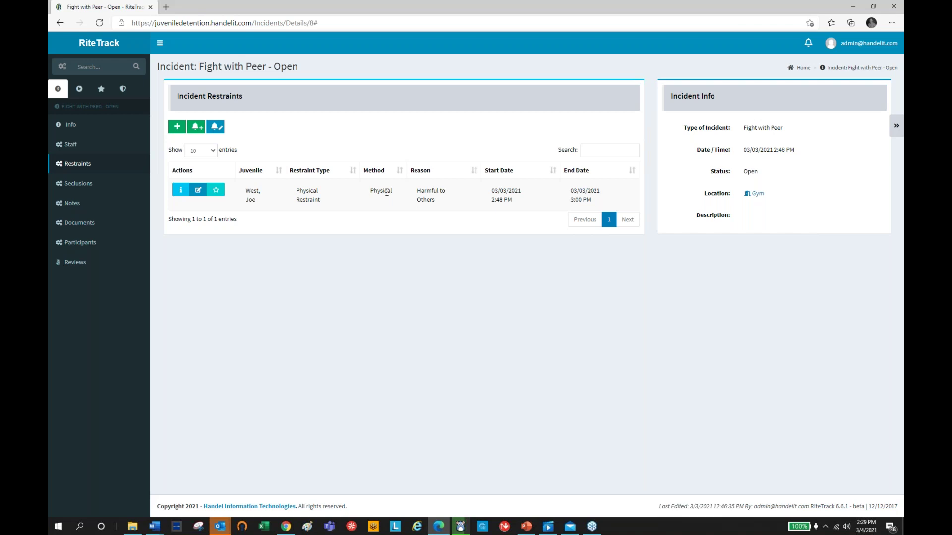
pyautogui.click(89, 184)
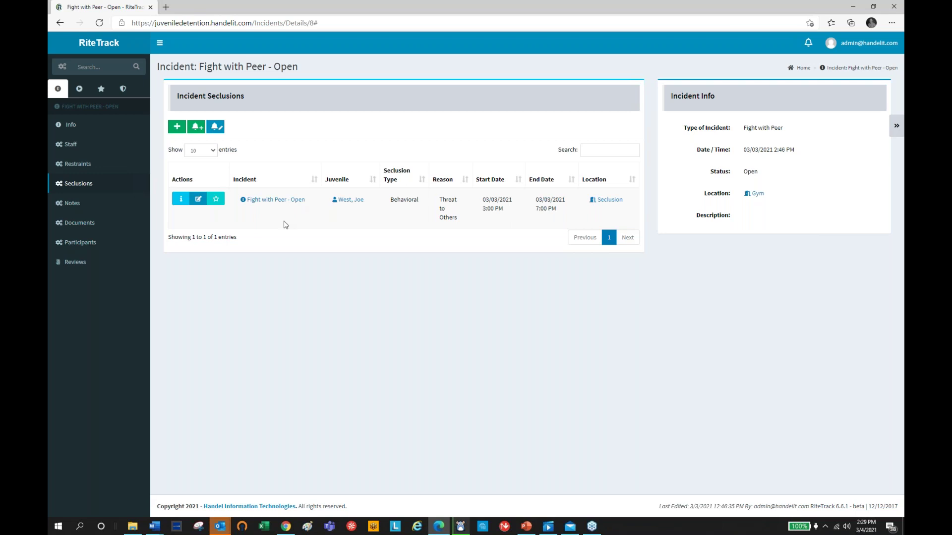
pyautogui.click(78, 207)
pyautogui.click(70, 144)
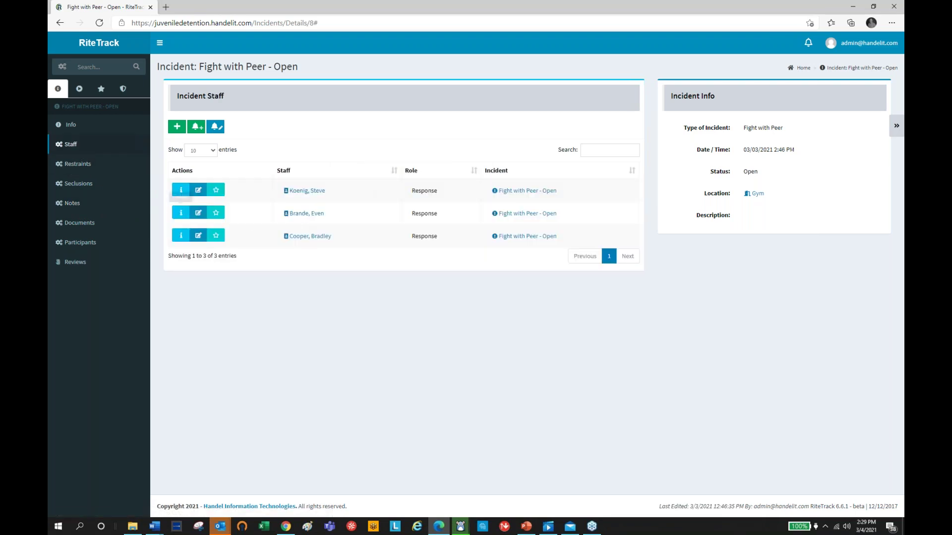
pyautogui.click(74, 204)
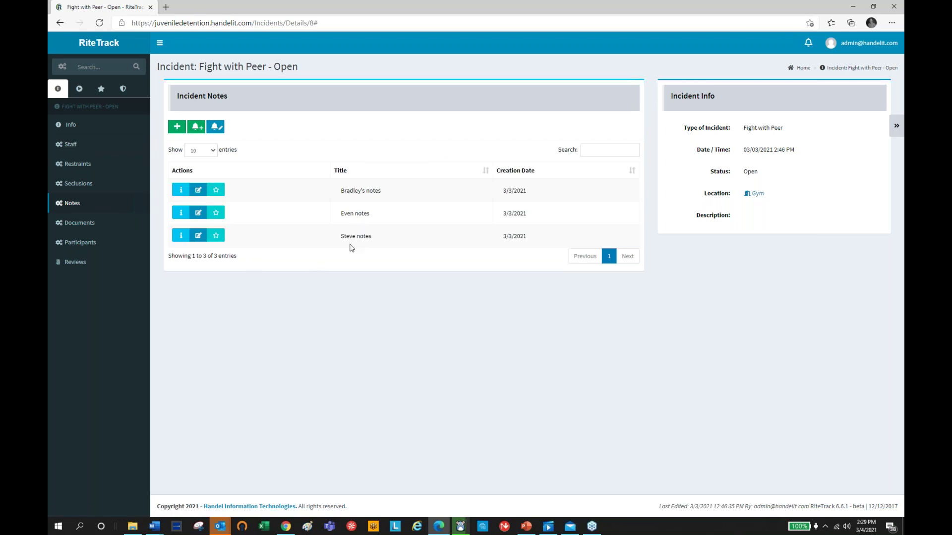
# Open the first incident note, try adding the misspelled word "speell" at the end of its text, and discard the edit.
pyautogui.click(181, 191)
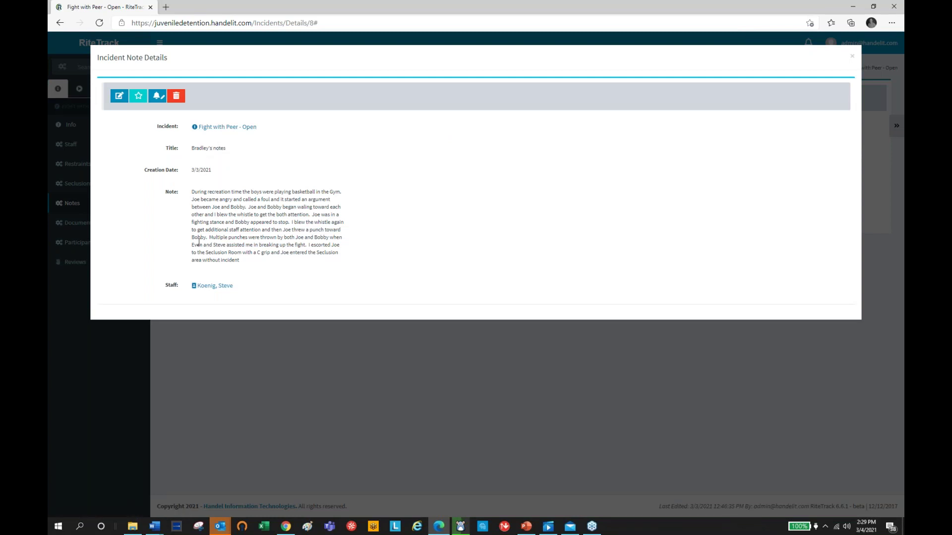
pyautogui.click(119, 96)
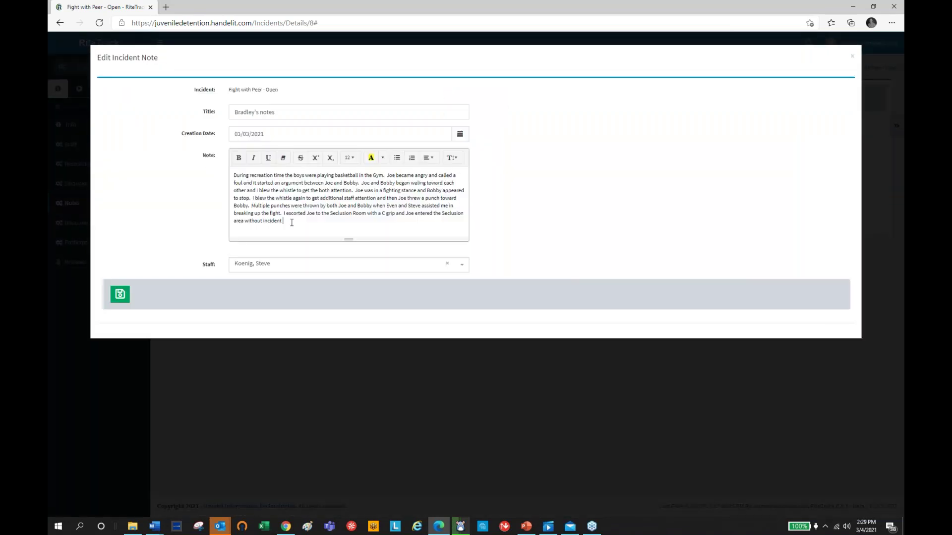
pyautogui.write('speell')
pyautogui.click(852, 57)
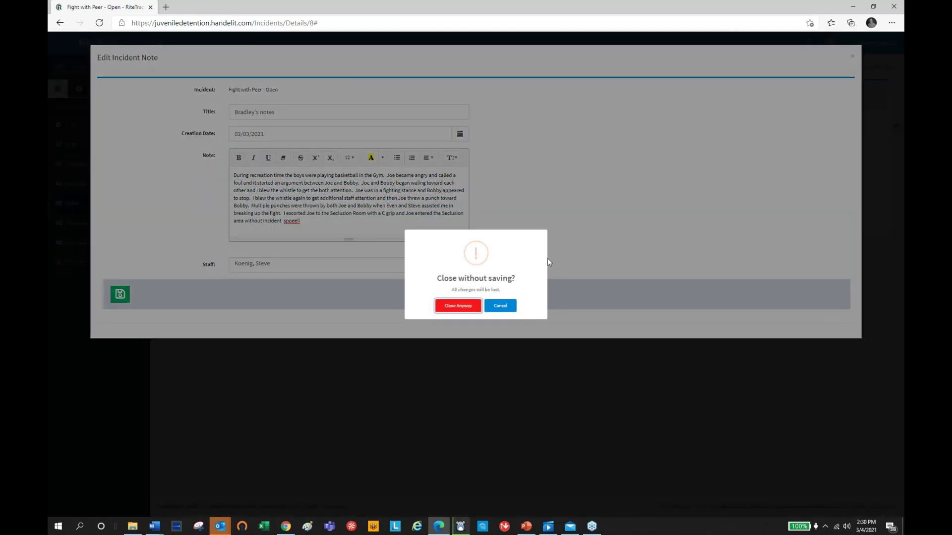
pyautogui.click(469, 306)
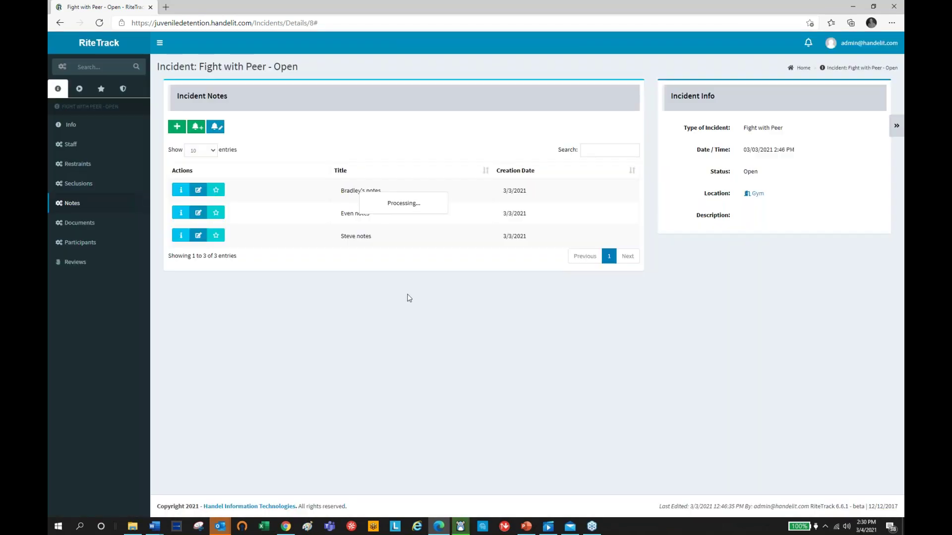
# Download the photo "fight black eye pix.jpg" from the incident's documents, view it, and close the image.
pyautogui.click(72, 223)
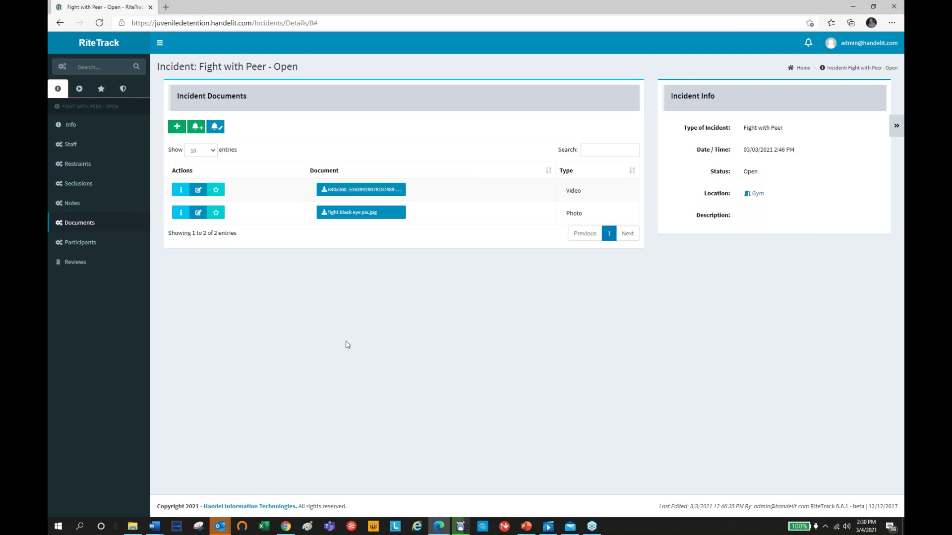
pyautogui.click(342, 213)
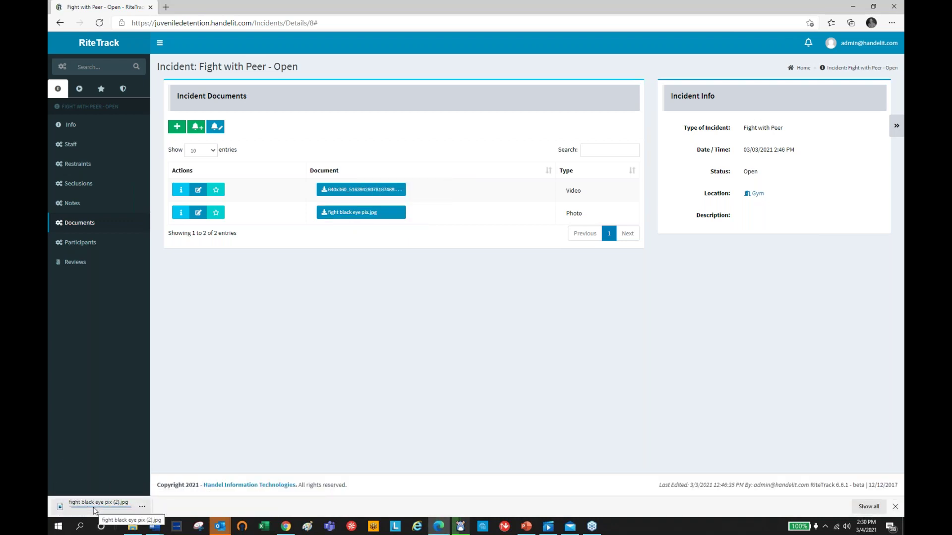
pyautogui.click(93, 510)
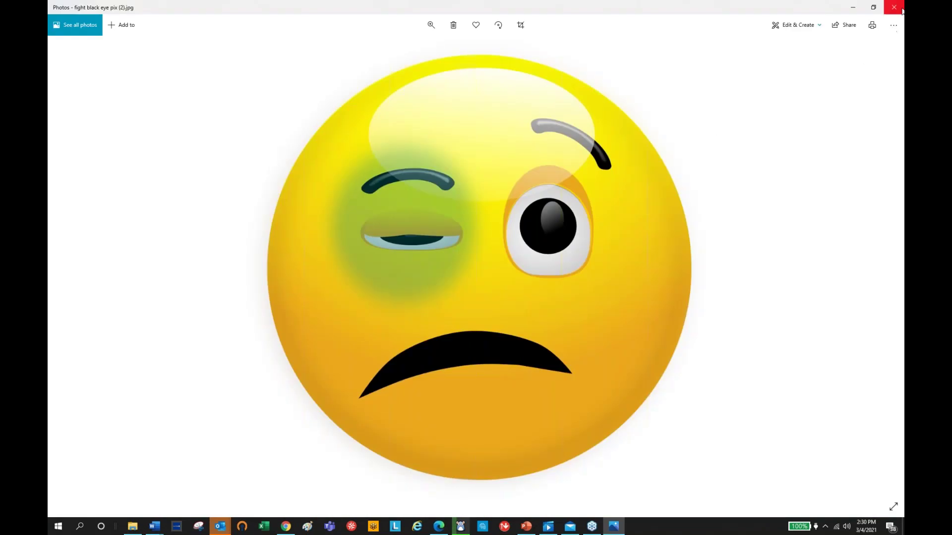
pyautogui.click(900, 8)
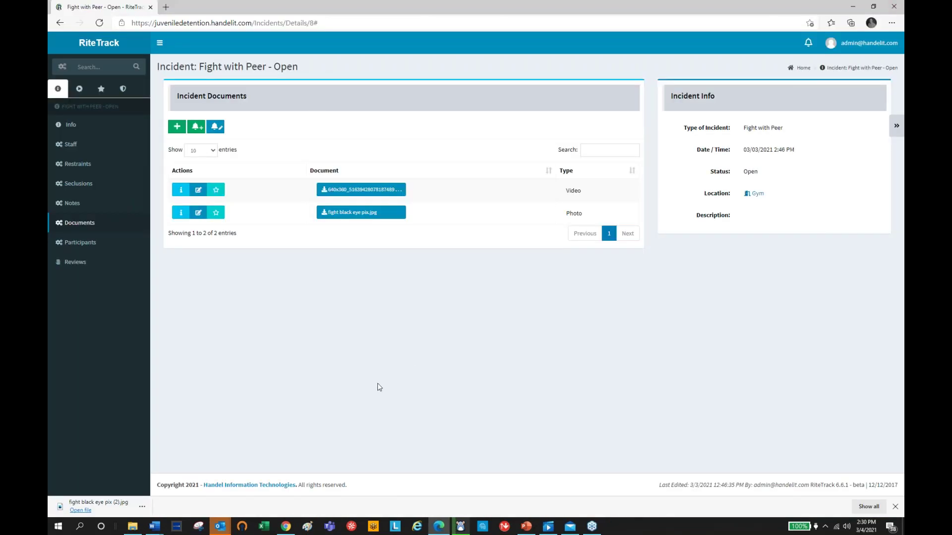
# Download and play the incident's video document, then return to the incident documents in the Edge browser.
pyautogui.click(360, 190)
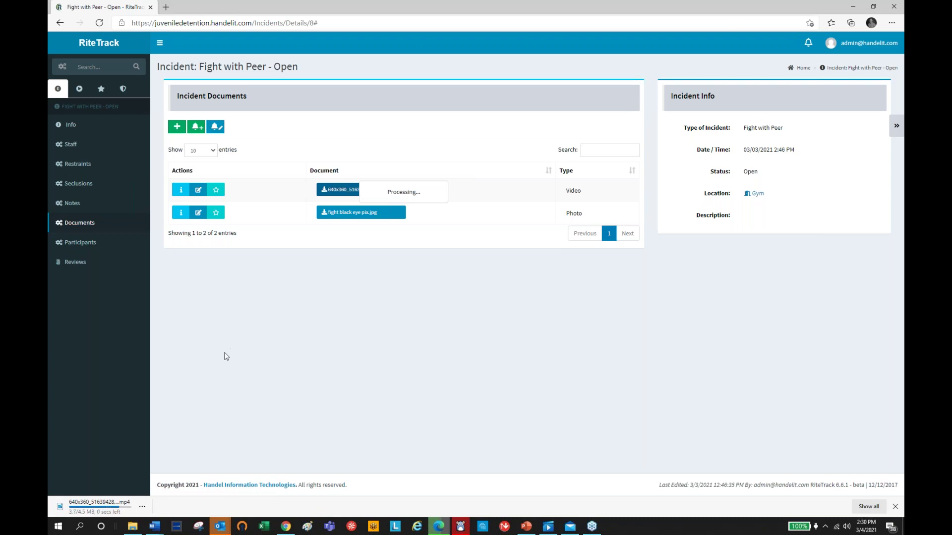
pyautogui.click(96, 508)
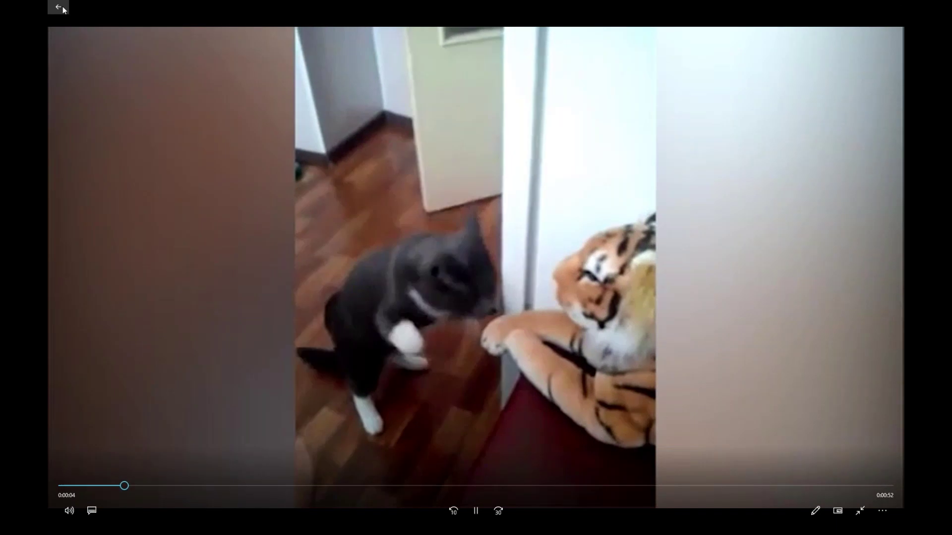
pyautogui.click(59, 7)
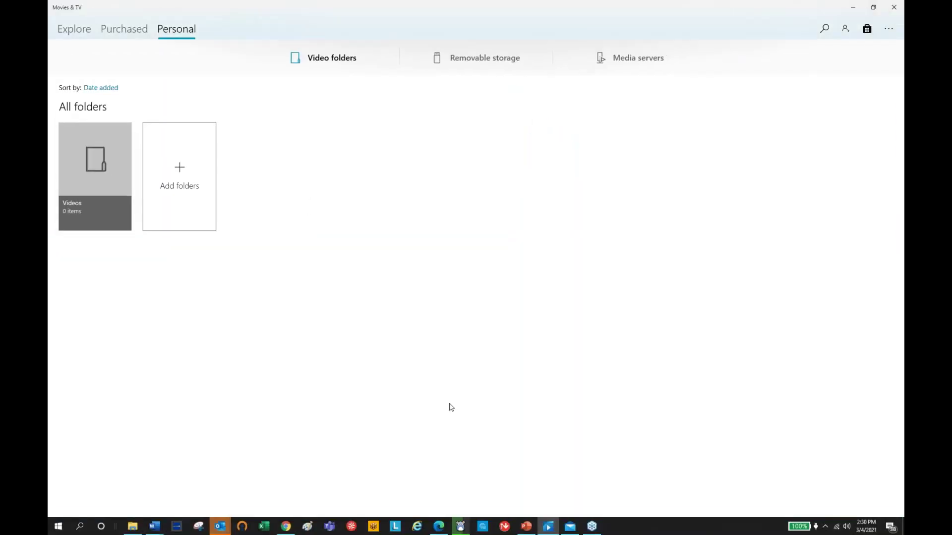
pyautogui.click(443, 532)
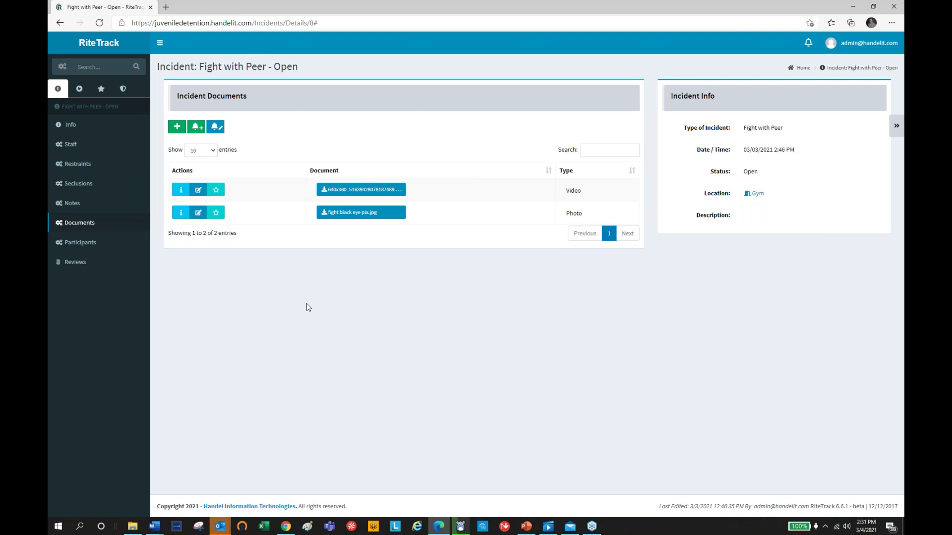
# View the incident's participants and open the incident list of the youth whose role is Participant.
pyautogui.click(94, 244)
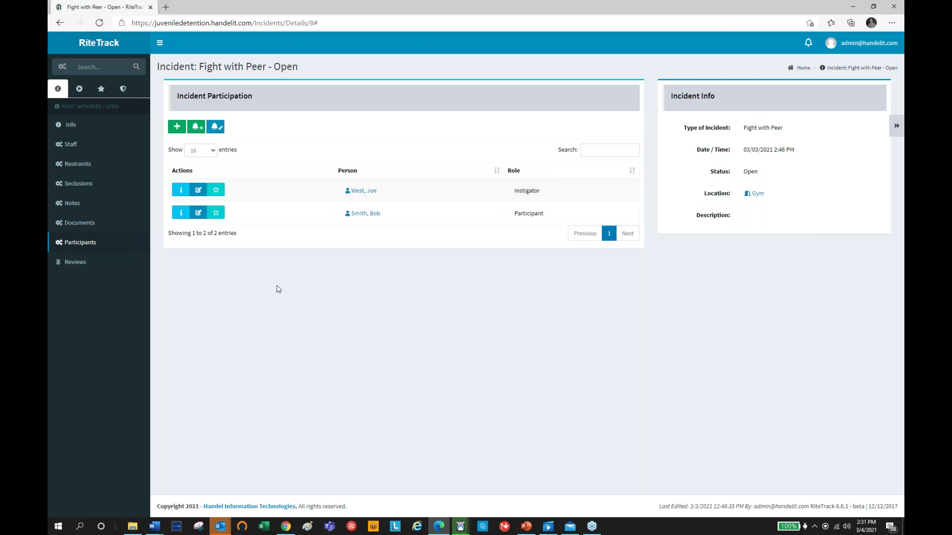
pyautogui.click(365, 213)
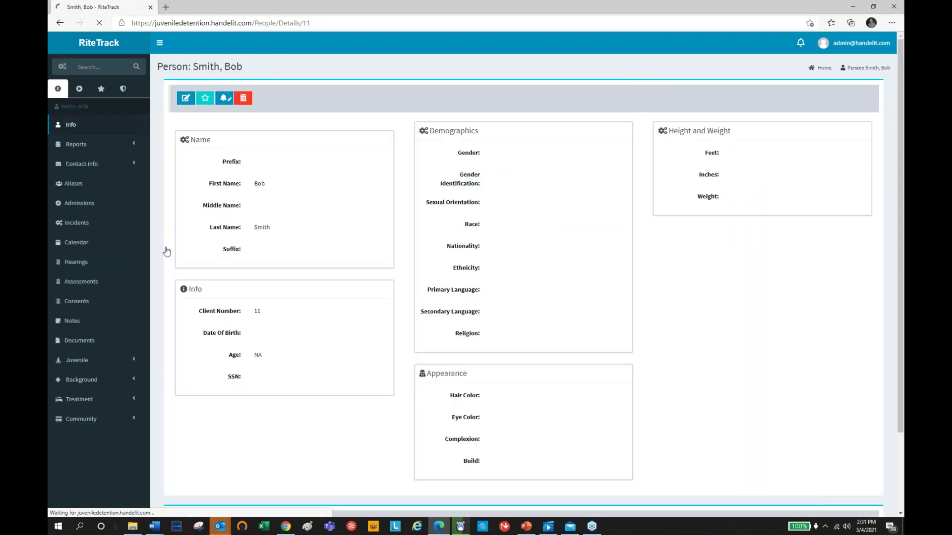
pyautogui.click(76, 223)
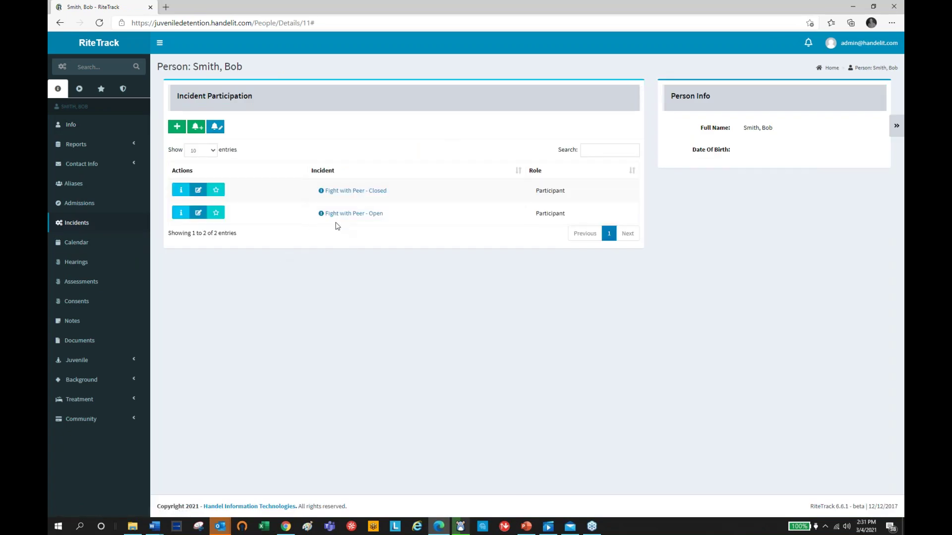
# Return to the instigator's record through the favorite people and reopen the "Fight with Peer - Open" incident.
pyautogui.click(101, 88)
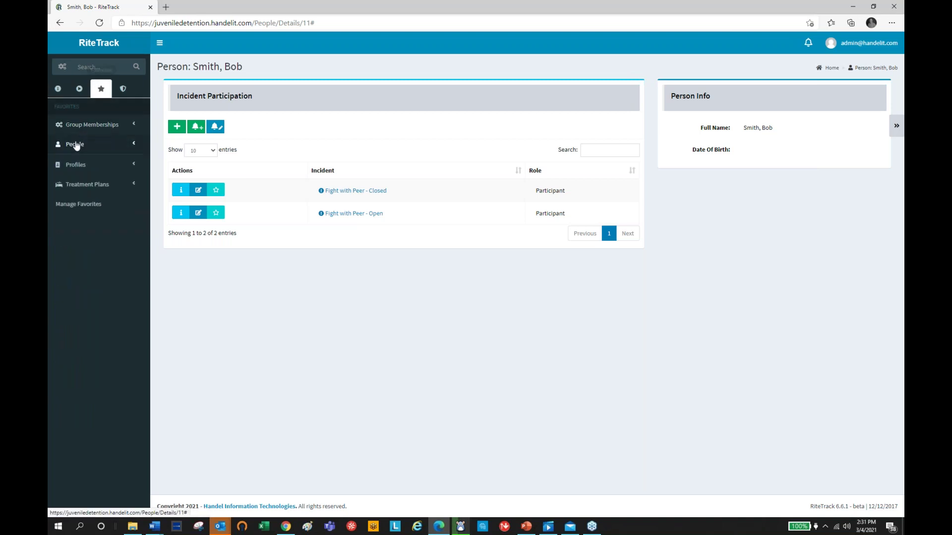
pyautogui.click(75, 144)
pyautogui.click(74, 214)
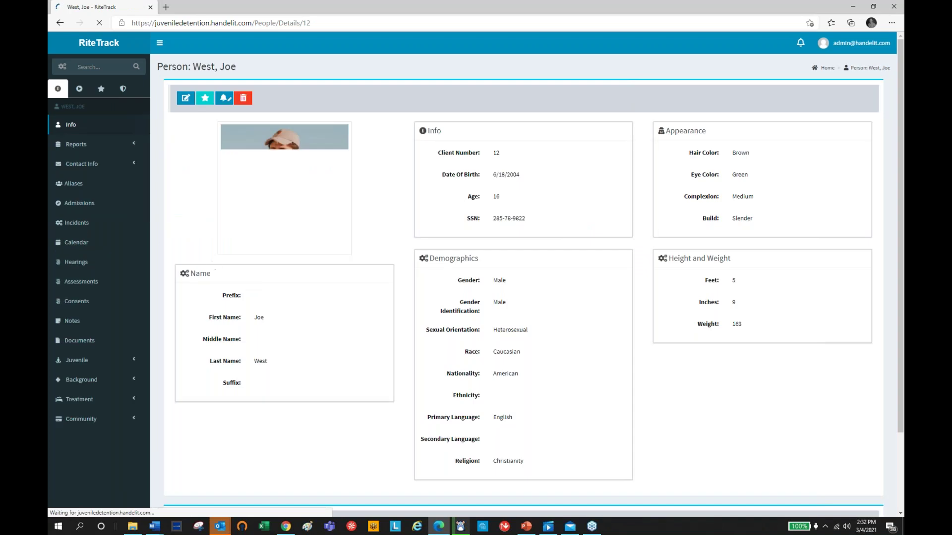
pyautogui.click(79, 224)
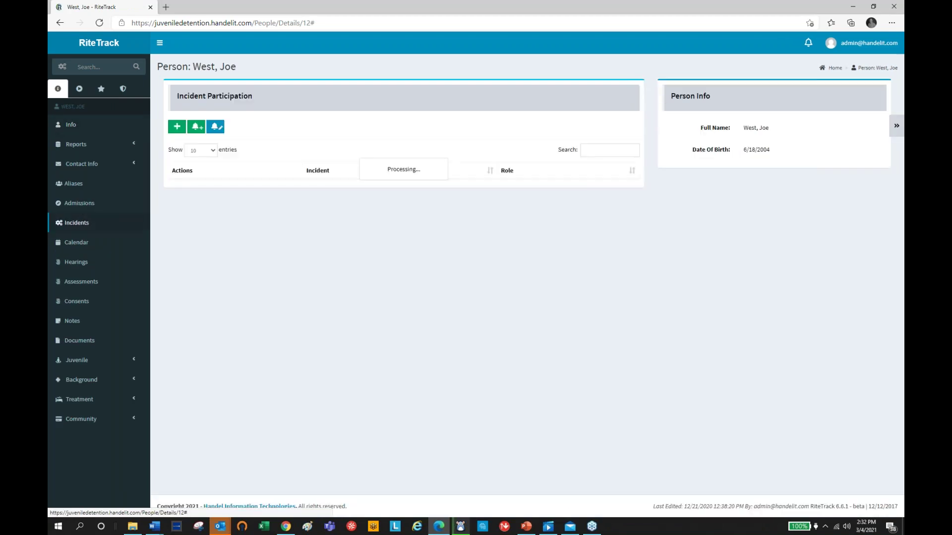
pyautogui.click(344, 331)
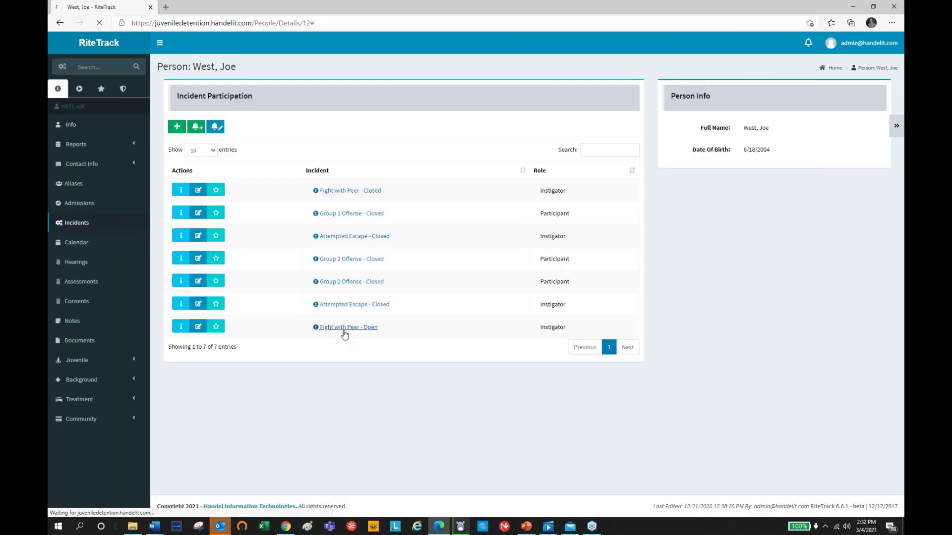
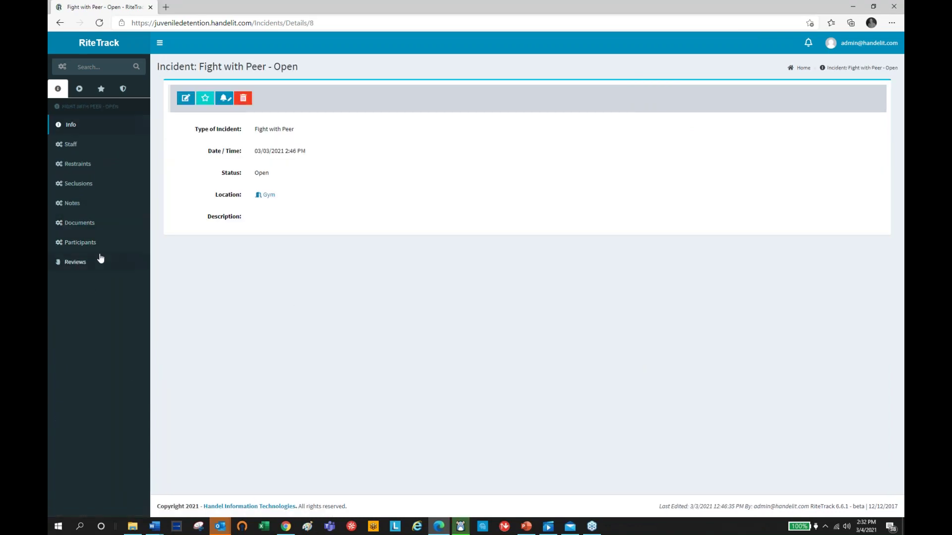
# View the details of the incident's supervisor review dated 3/4/2021 and close them.
pyautogui.click(76, 263)
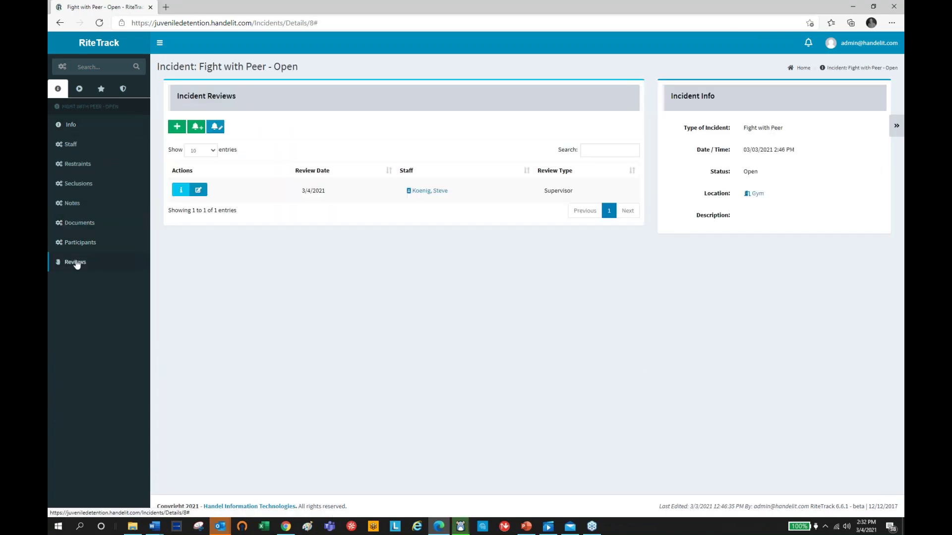
pyautogui.click(181, 190)
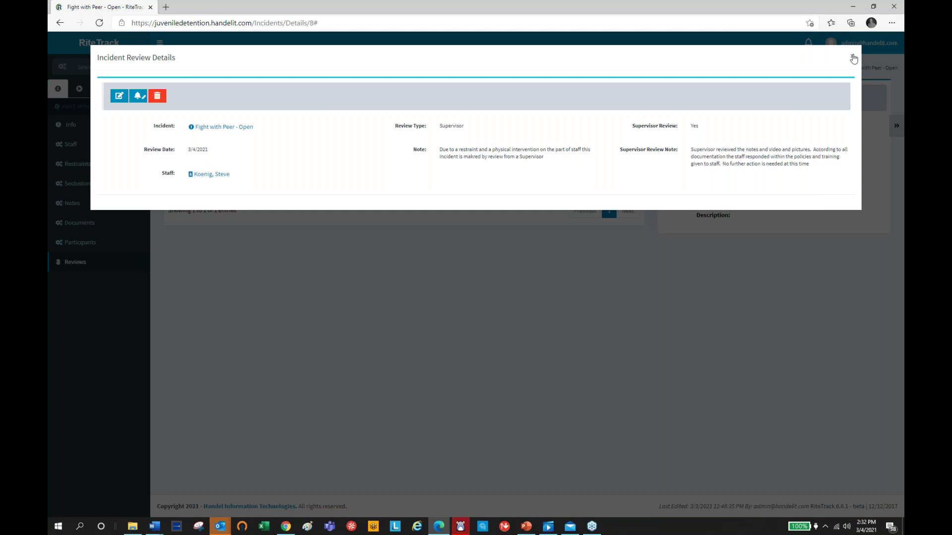
pyautogui.click(853, 59)
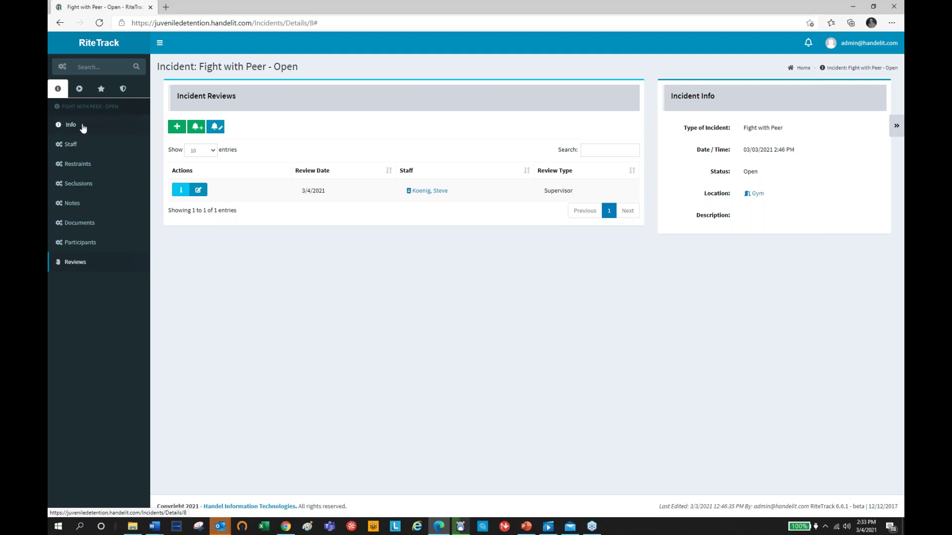
# Open the Active Alerts report from the available reports, view it, and close it.
pyautogui.click(100, 88)
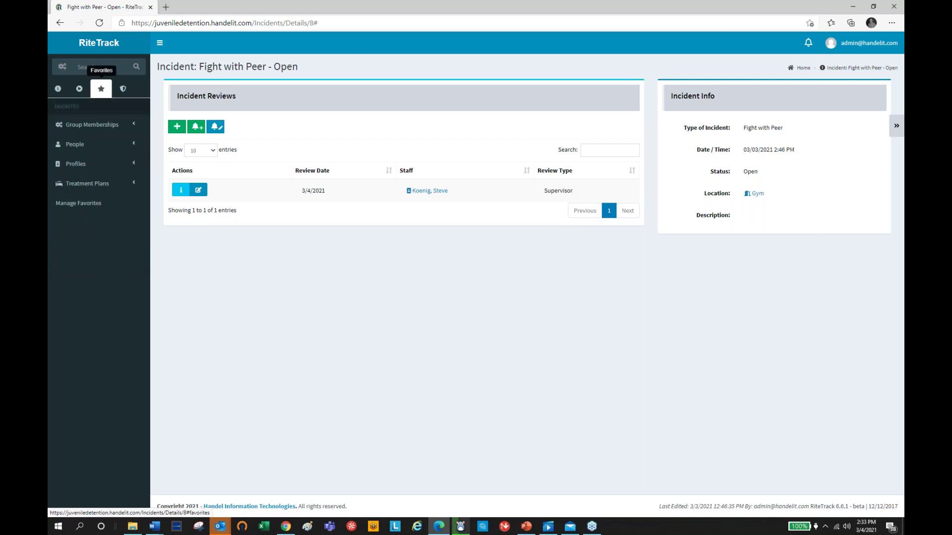
pyautogui.click(79, 88)
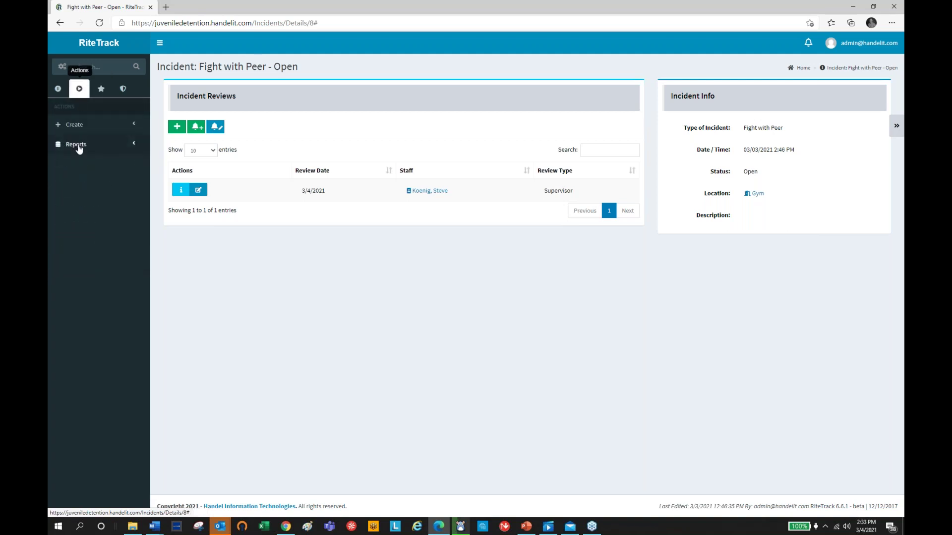
pyautogui.click(77, 144)
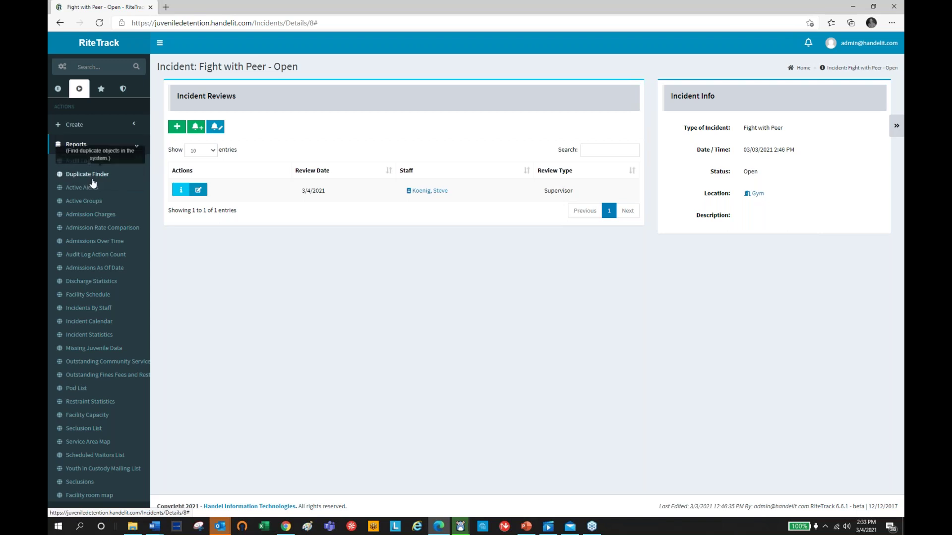
pyautogui.click(90, 190)
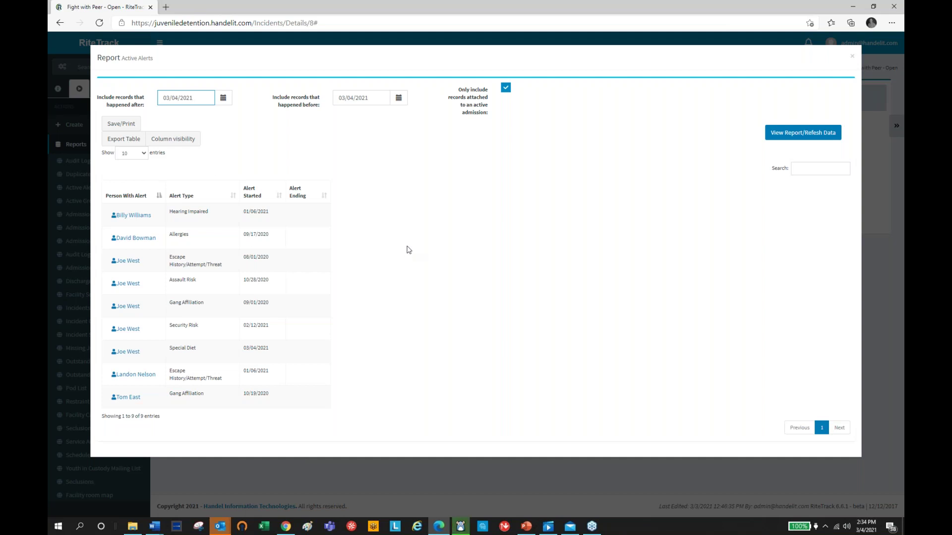
pyautogui.click(852, 56)
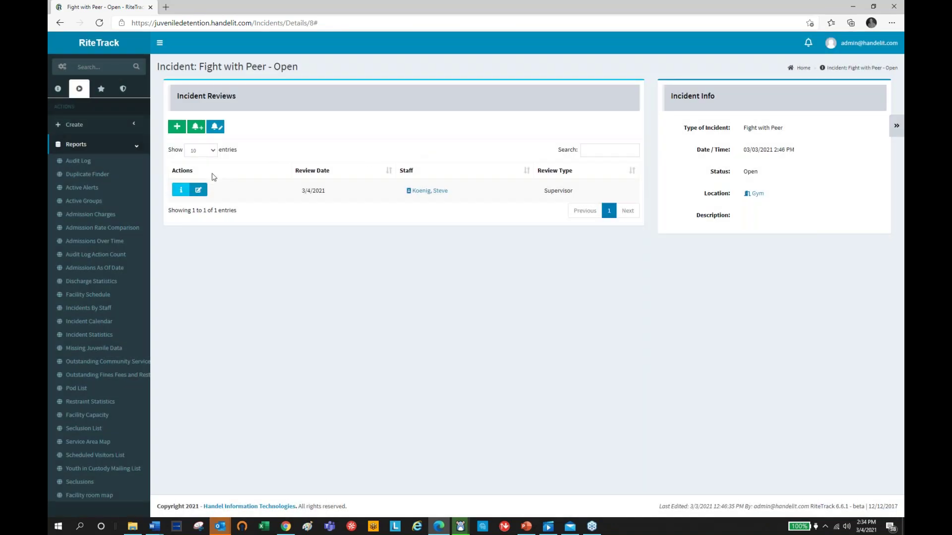
# Open the Admission Charges report, examine its charge table and charge type pie chart, and close it.
pyautogui.click(101, 215)
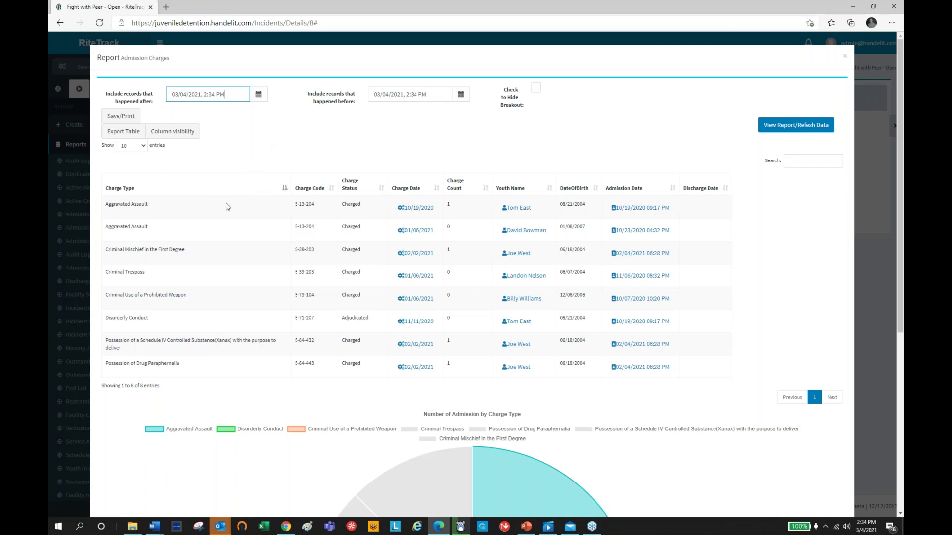
pyautogui.scroll(-1, 227, 206)
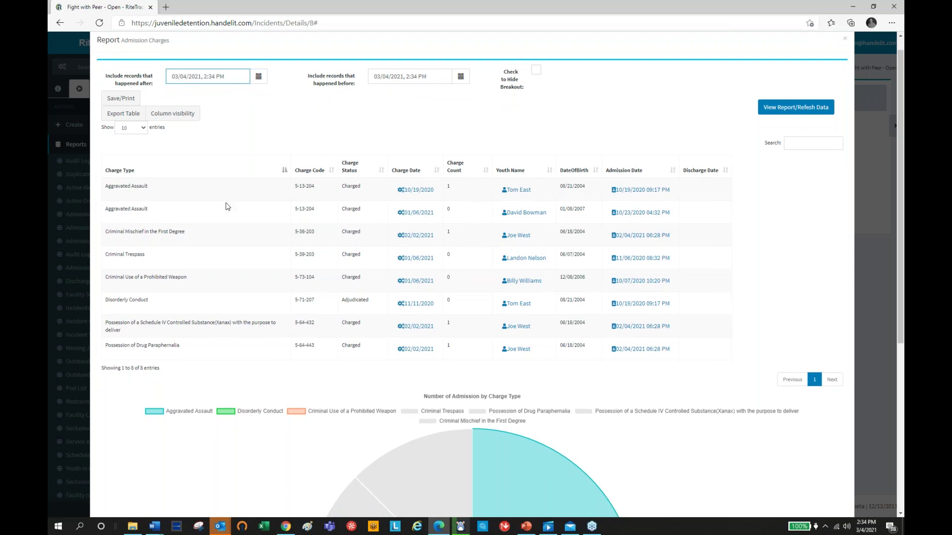
pyautogui.scroll(-8, 227, 207)
pyautogui.scroll(9, 227, 206)
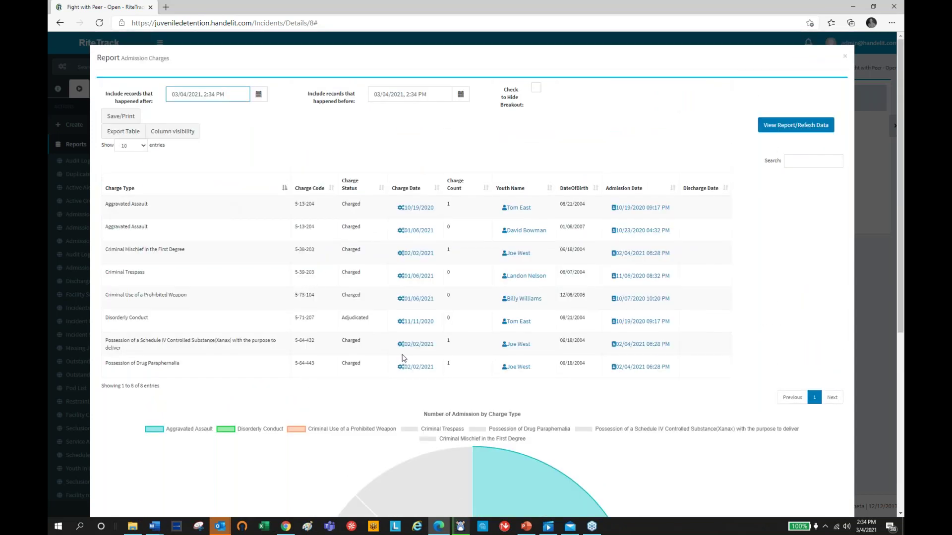
pyautogui.scroll(-5, 404, 358)
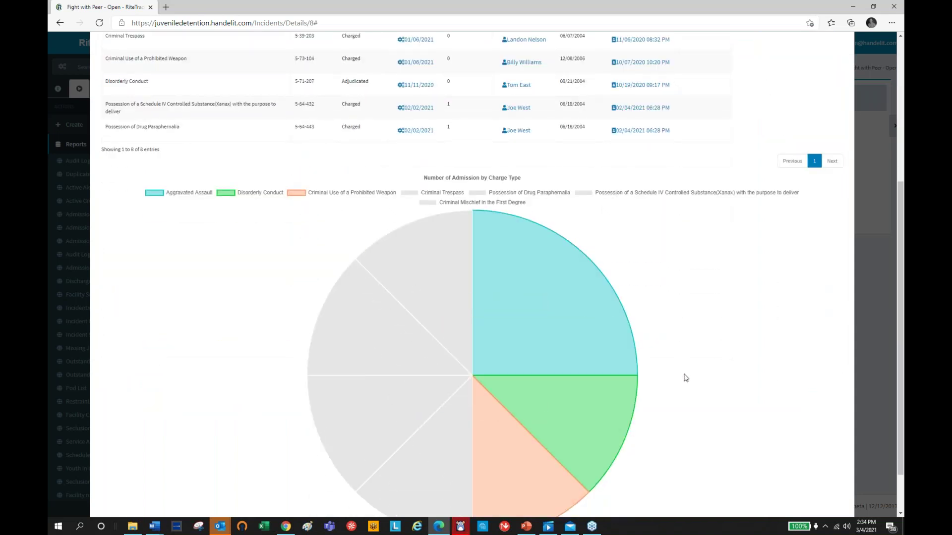
pyautogui.scroll(-2, 680, 371)
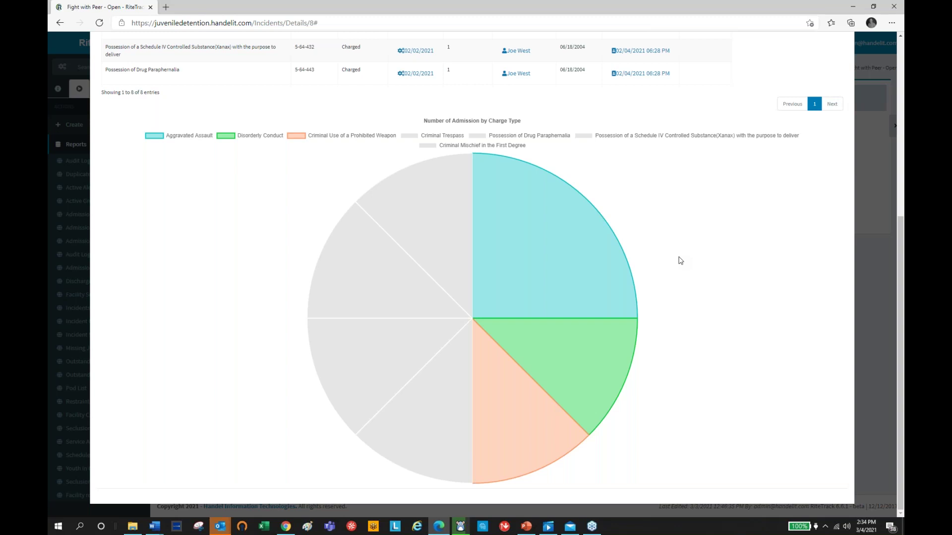
pyautogui.scroll(6, 680, 261)
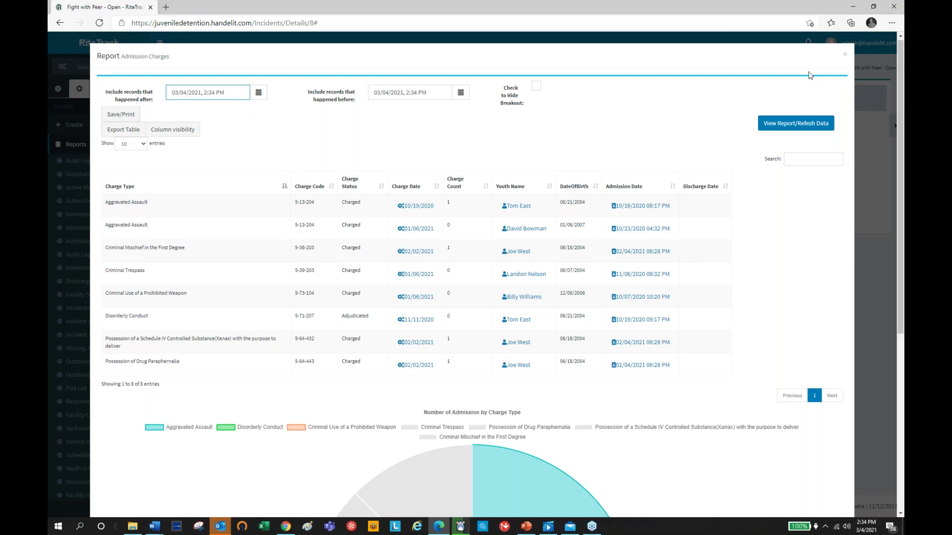
pyautogui.click(845, 54)
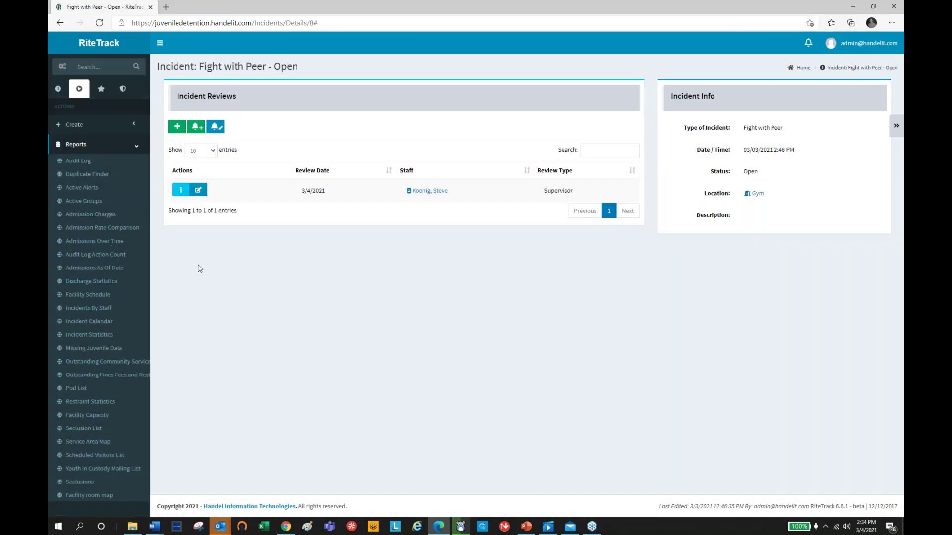
# Open the Admissions As Of Date report, view the list of admitted youth, and close it.
pyautogui.click(107, 269)
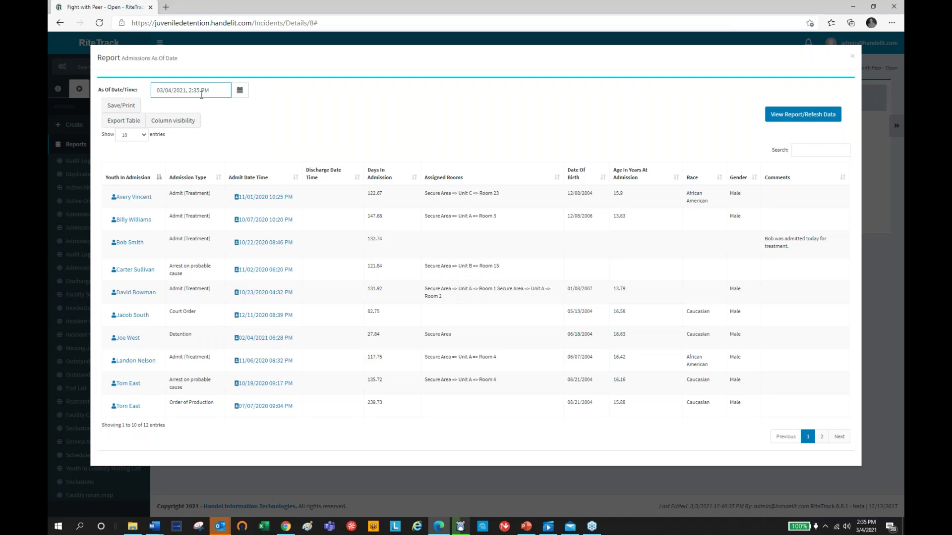
pyautogui.click(852, 56)
pyautogui.click(852, 56)
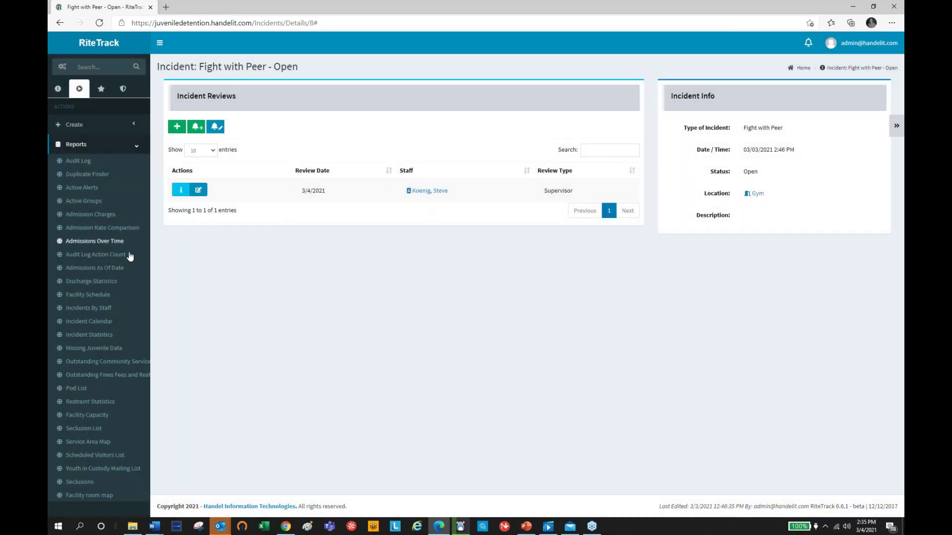
# Run the Discharge Statistics report with a start date of 08/01/2020 and examine its discharge table and Admission Types pie chart.
pyautogui.click(105, 281)
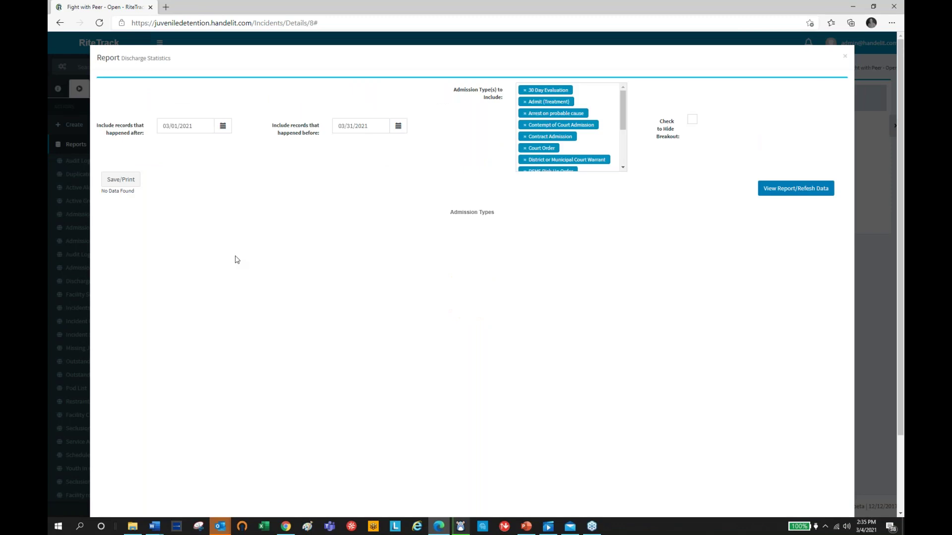
pyautogui.click(193, 125)
pyautogui.moveTo(193, 126); pyautogui.dragTo(156, 129)
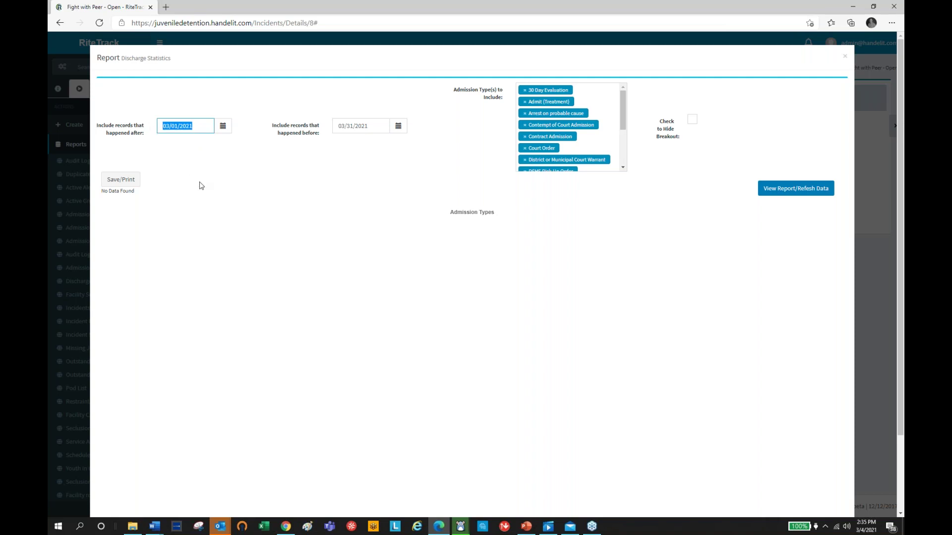
pyautogui.write('8')
pyautogui.click(795, 195)
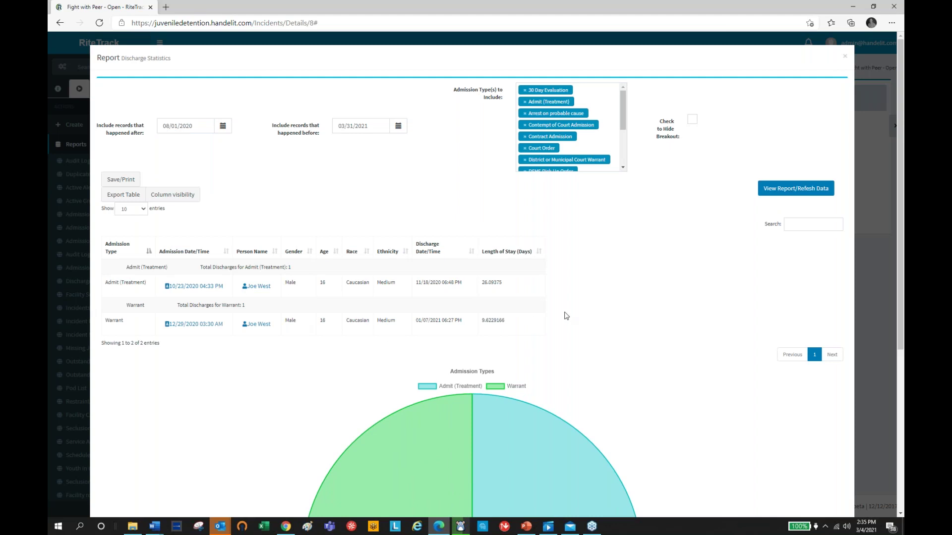
pyautogui.scroll(-5, 567, 316)
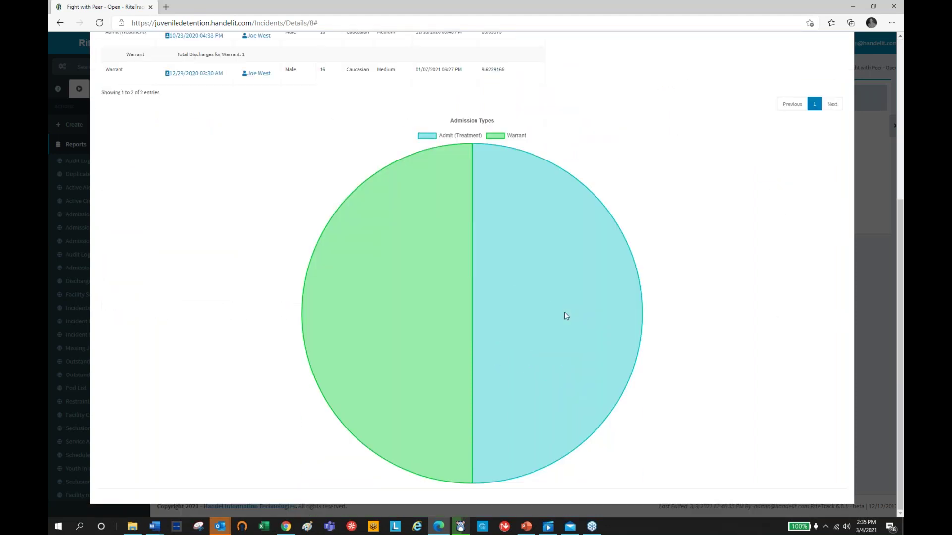
pyautogui.scroll(3, 689, 251)
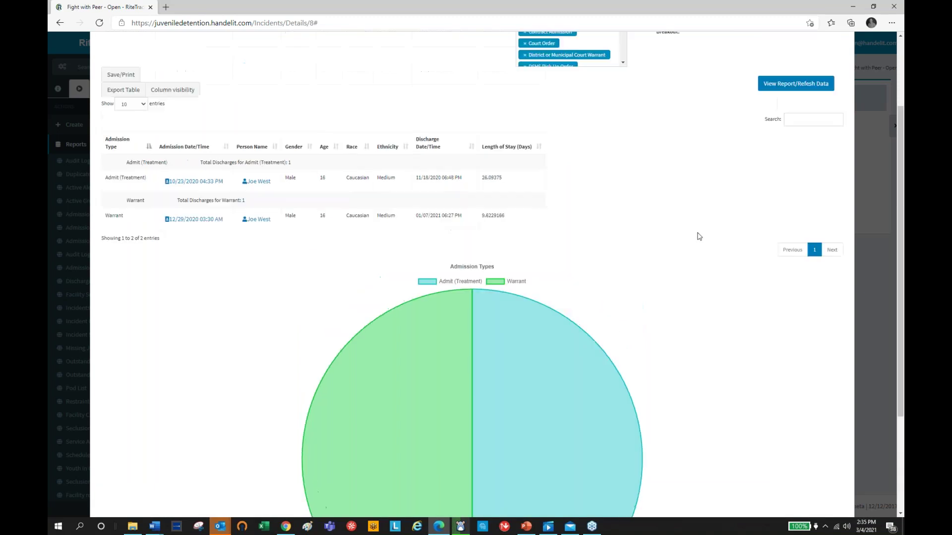
pyautogui.scroll(2, 662, 220)
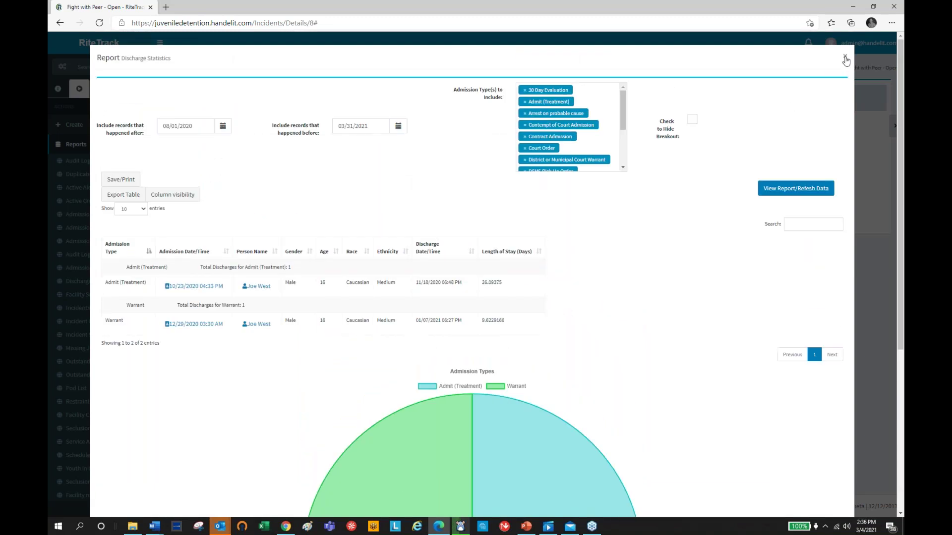
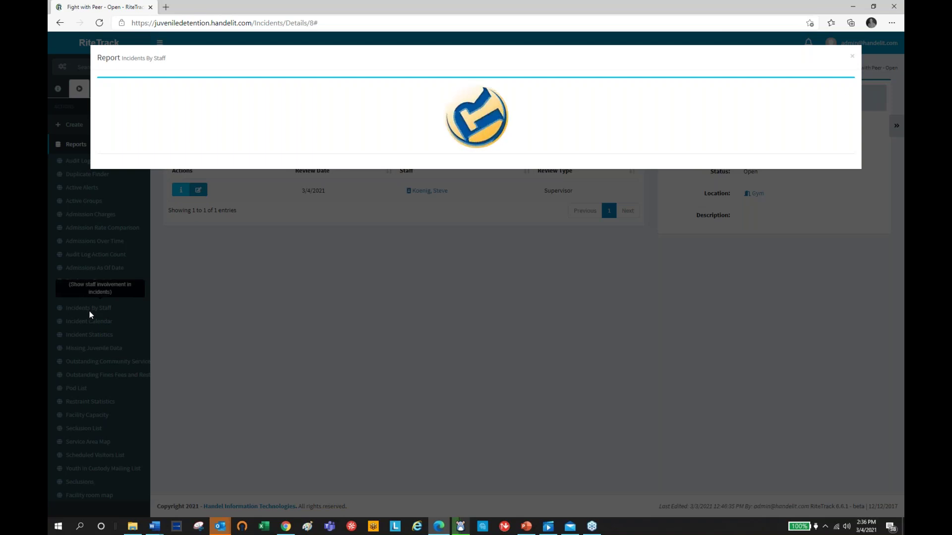
# Leave the Incidents By Staff report, and view and close the Missing Juvenile Data report and the Pod List report for Secure Area Unit A.
pyautogui.click(215, 362)
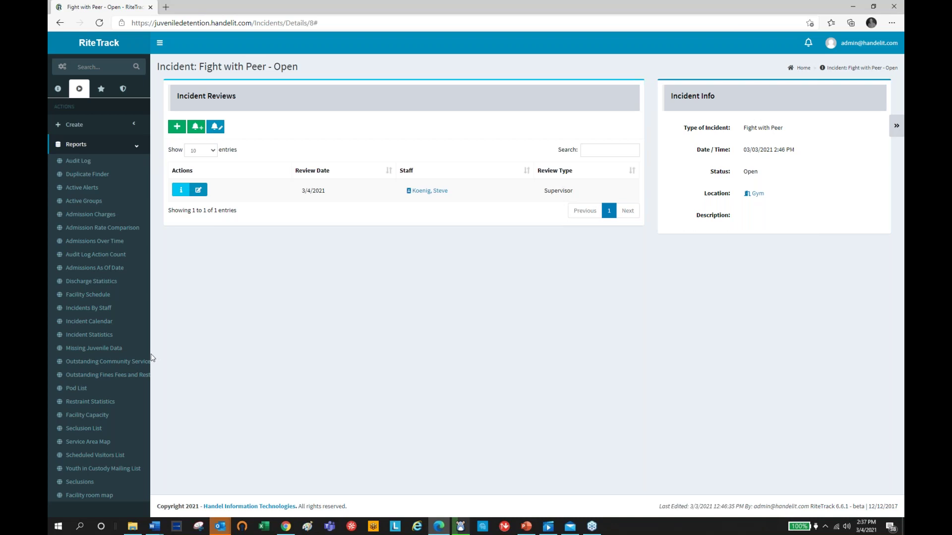
pyautogui.click(119, 349)
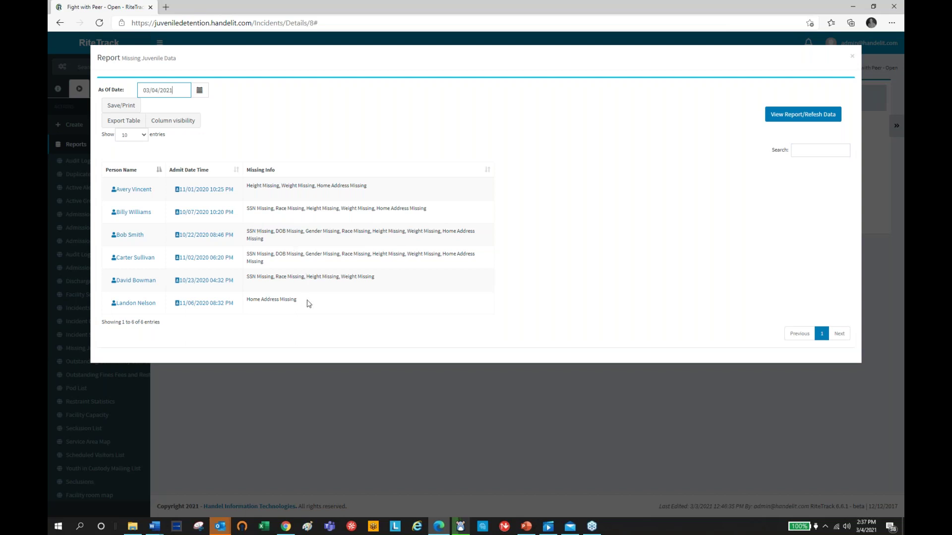
pyautogui.click(851, 56)
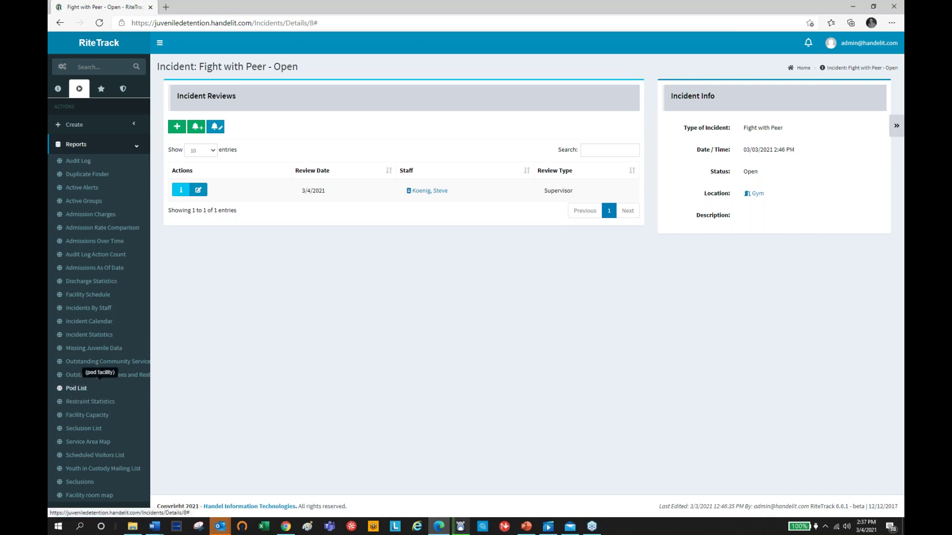
pyautogui.click(99, 387)
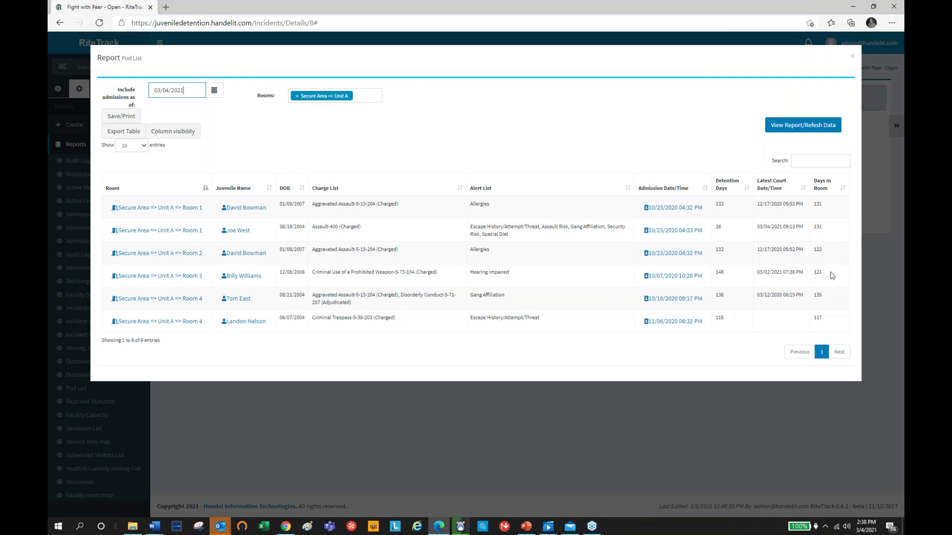
pyautogui.click(851, 57)
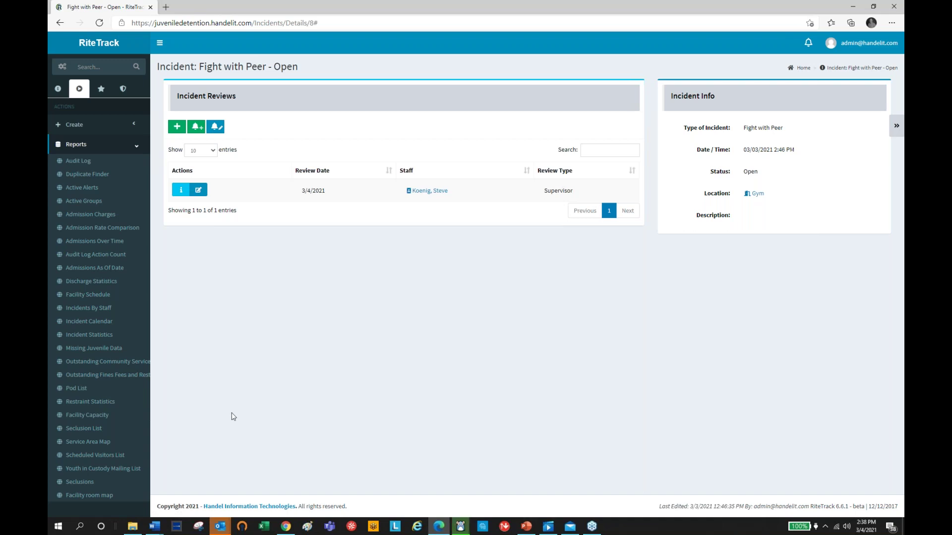
# Open the Facility Schedule report, remove Hearings from the displayed item types, and refresh the calendar.
pyautogui.click(95, 296)
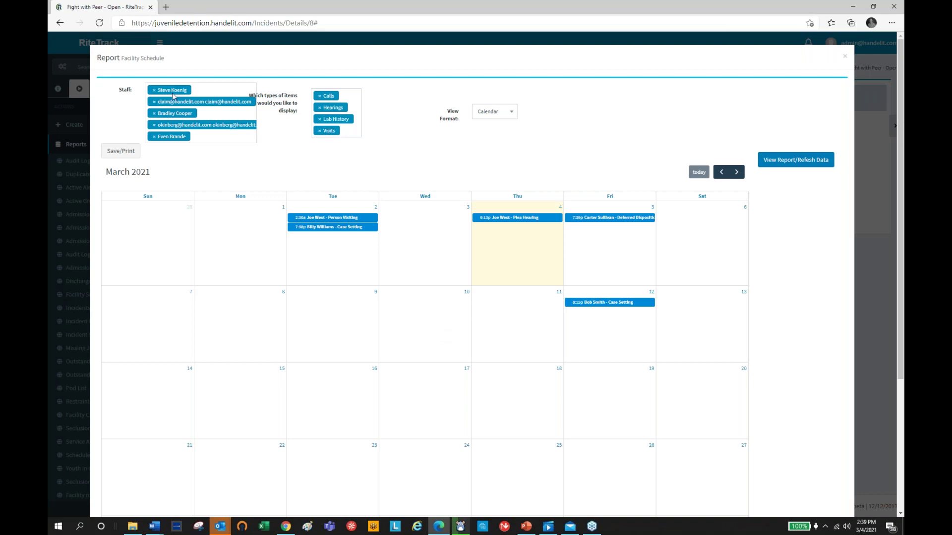
pyautogui.click(319, 108)
pyautogui.click(397, 145)
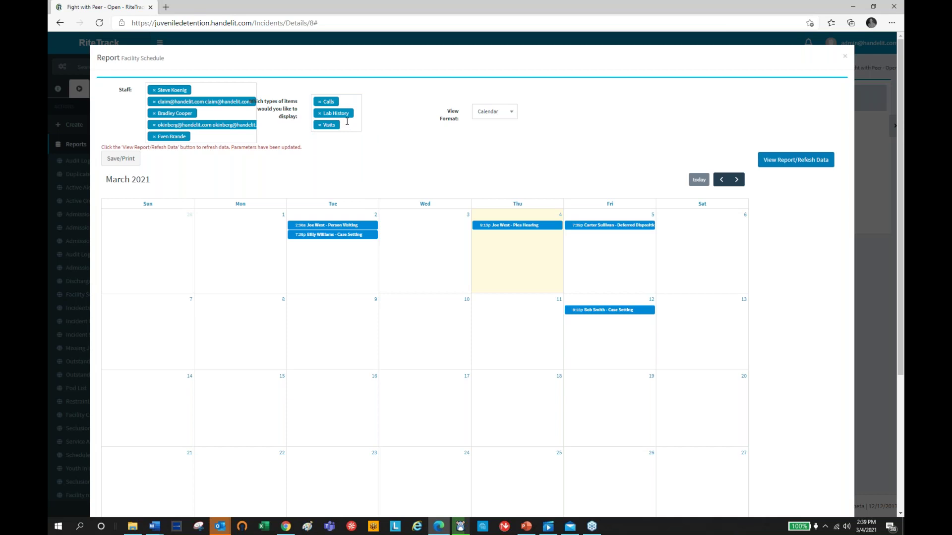
pyautogui.click(792, 159)
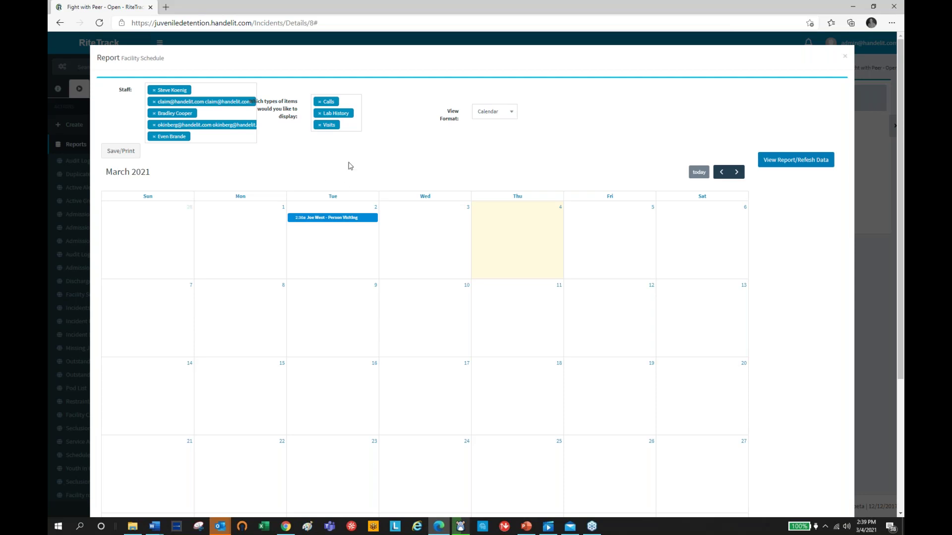
# Add Hearings back to the Facility Schedule's item types, refresh the calendar, and close the report.
pyautogui.click(348, 127)
pyautogui.click(328, 184)
pyautogui.click(348, 149)
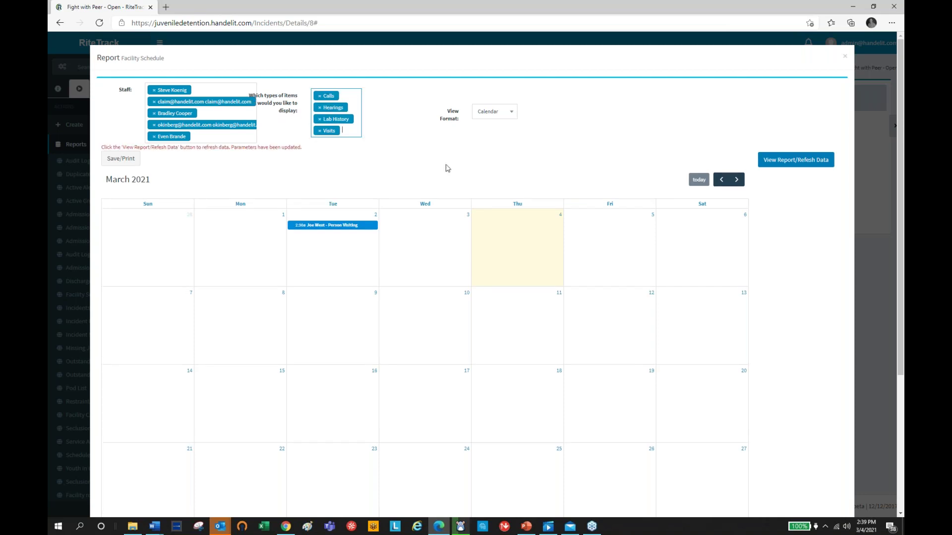
pyautogui.click(807, 163)
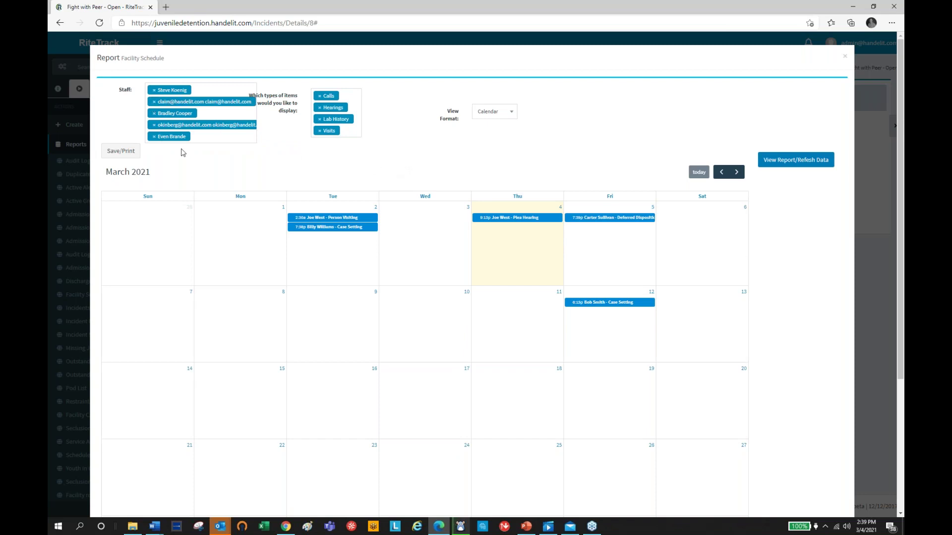
pyautogui.click(845, 56)
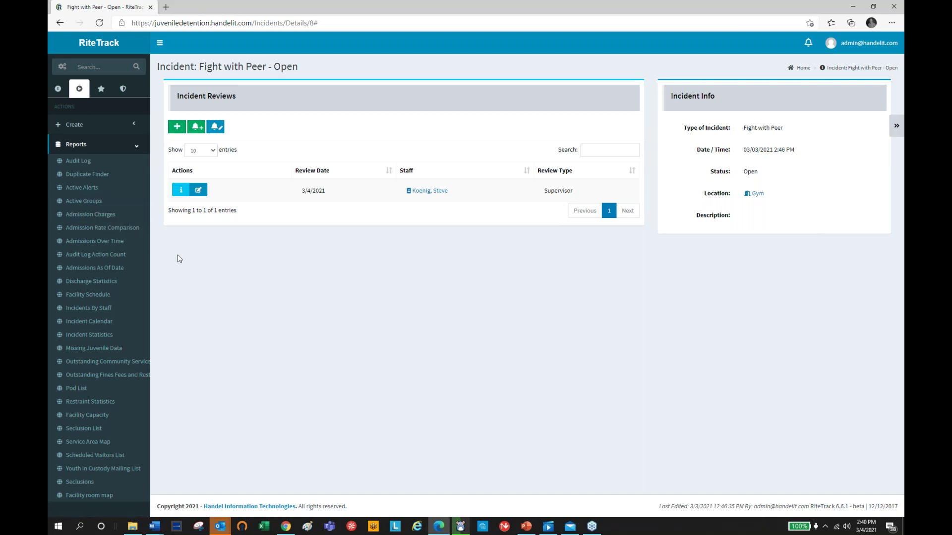
# Reopen the Admissions As Of Date report and hide its Youth In Admission column.
pyautogui.click(119, 268)
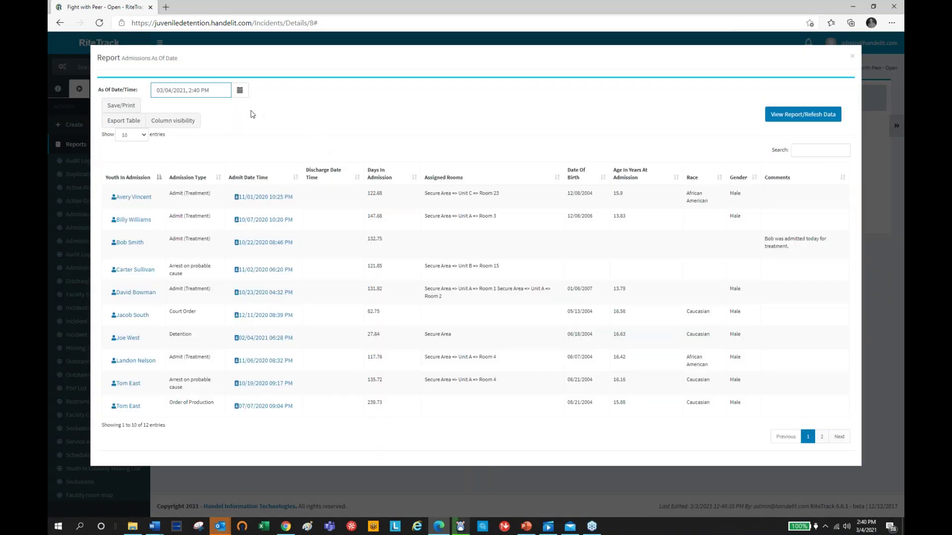
pyautogui.click(194, 125)
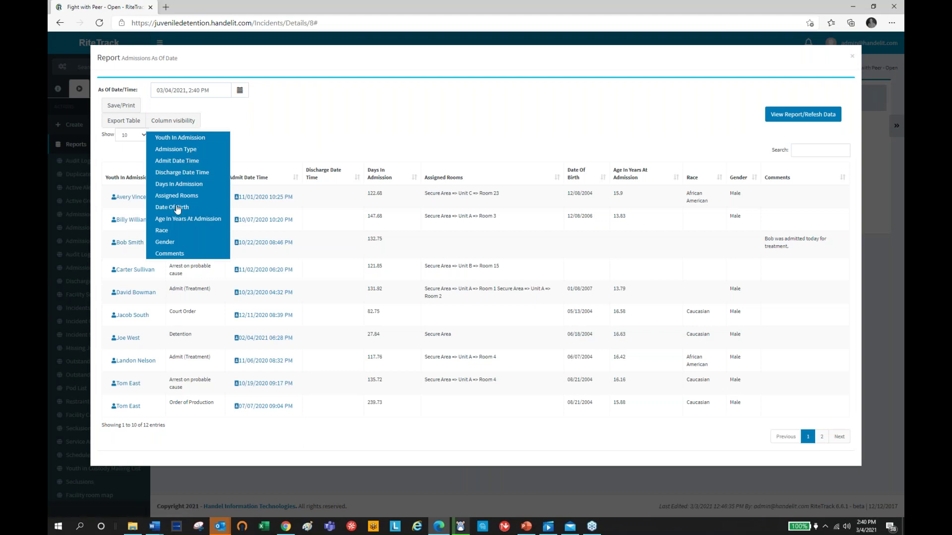
pyautogui.click(480, 113)
pyautogui.click(173, 122)
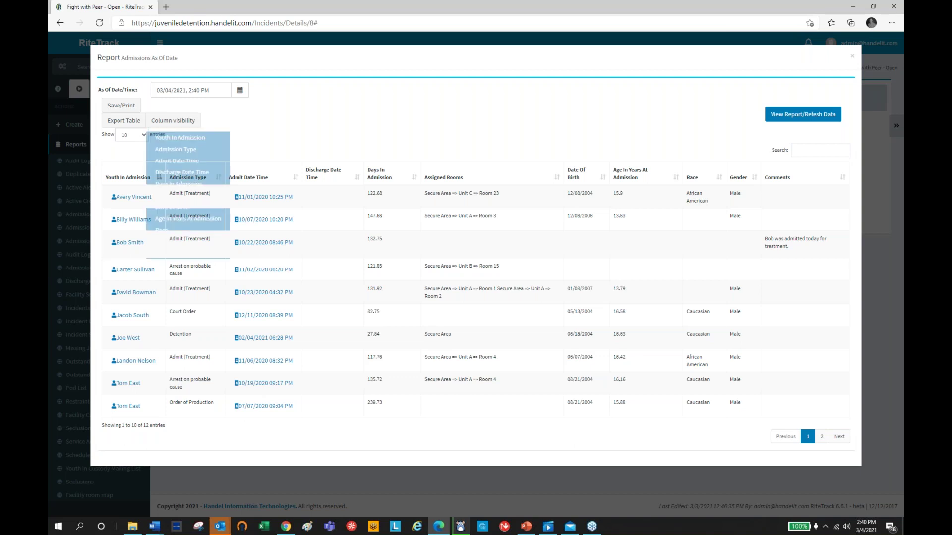
pyautogui.click(188, 139)
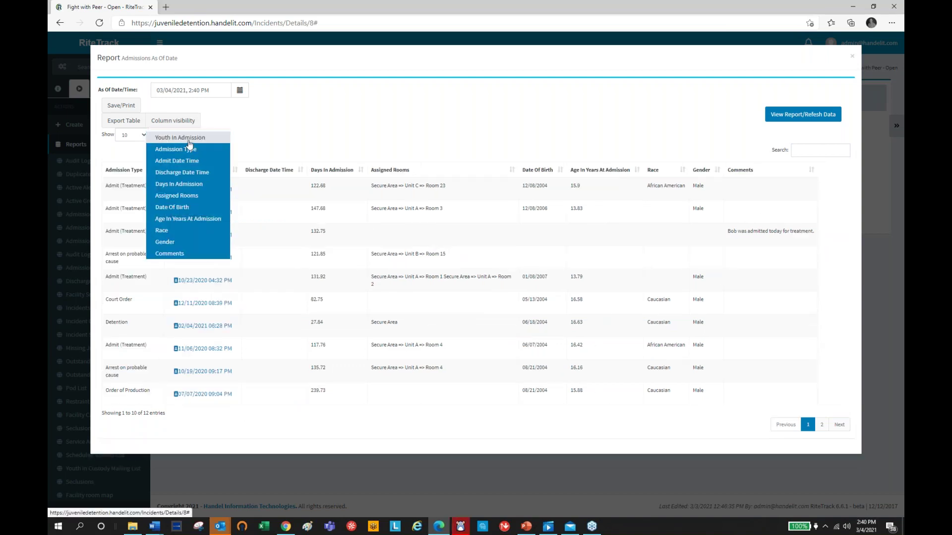
pyautogui.click(391, 121)
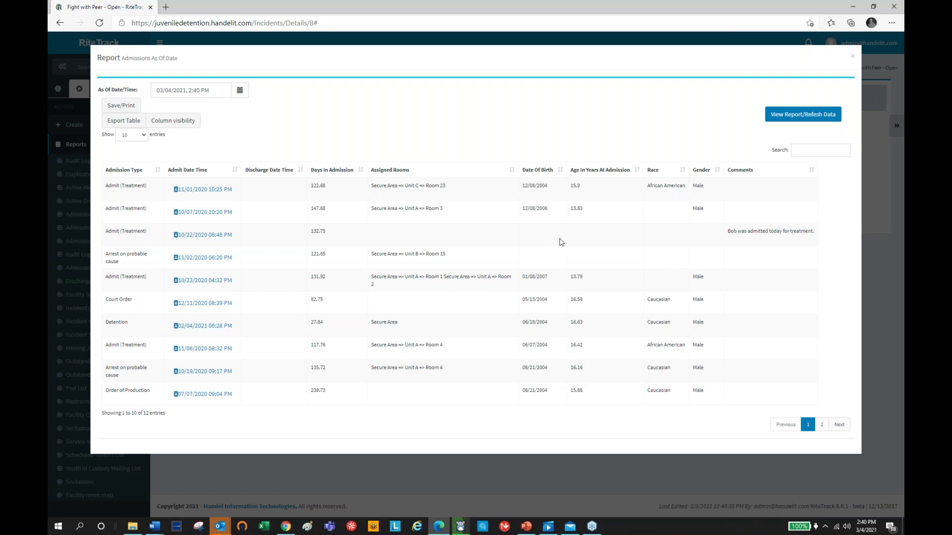
# Show the Youth In Admission column in the admissions table again.
pyautogui.click(195, 125)
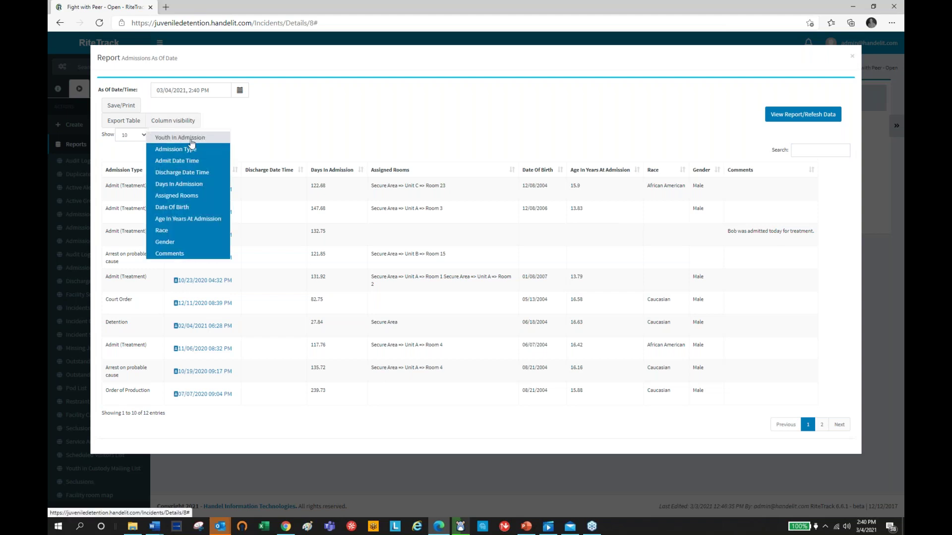
pyautogui.click(191, 143)
pyautogui.click(321, 132)
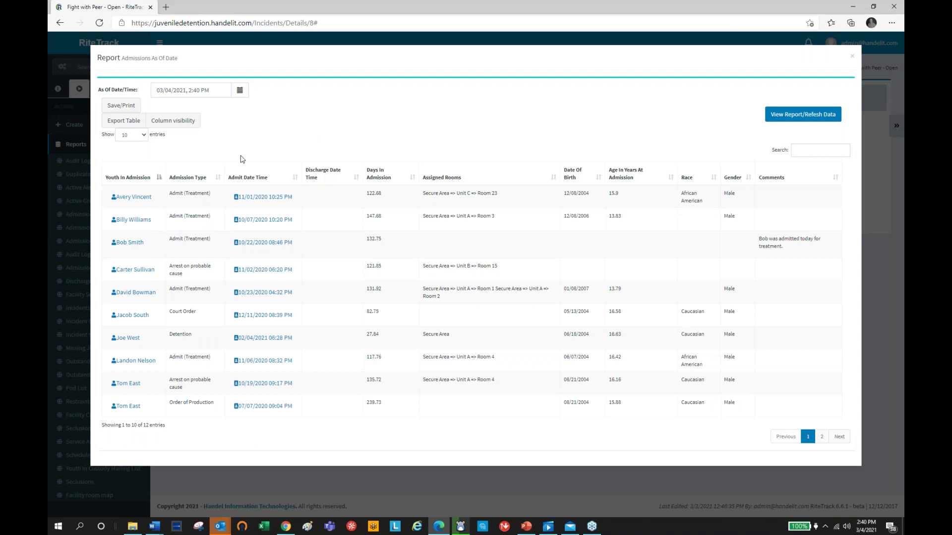
# Export the admissions table to Excel, view the downloaded workbook, and close both it and the report.
pyautogui.click(135, 123)
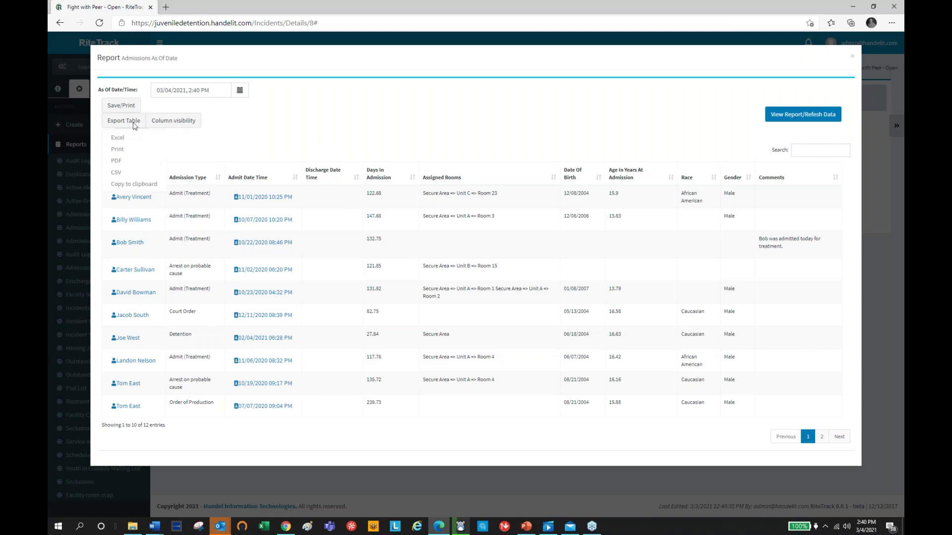
pyautogui.click(124, 142)
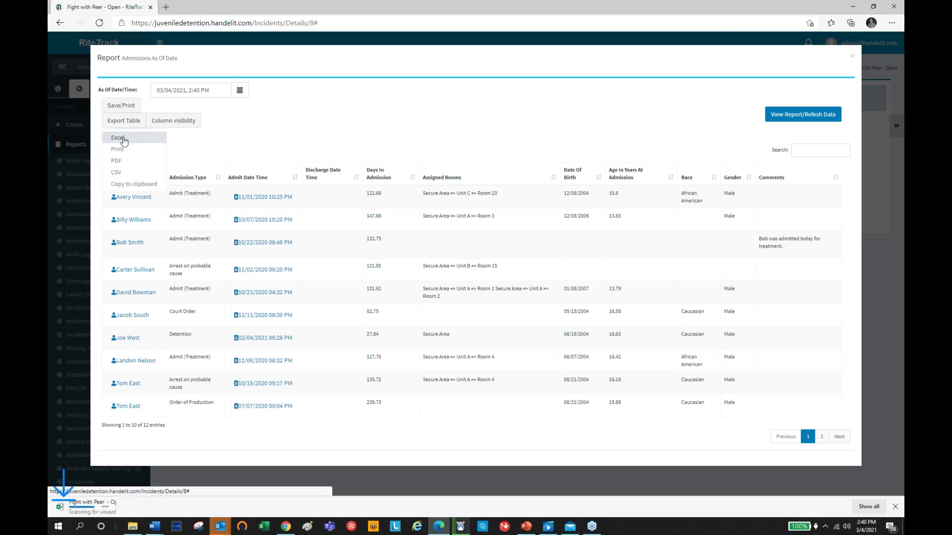
pyautogui.click(108, 509)
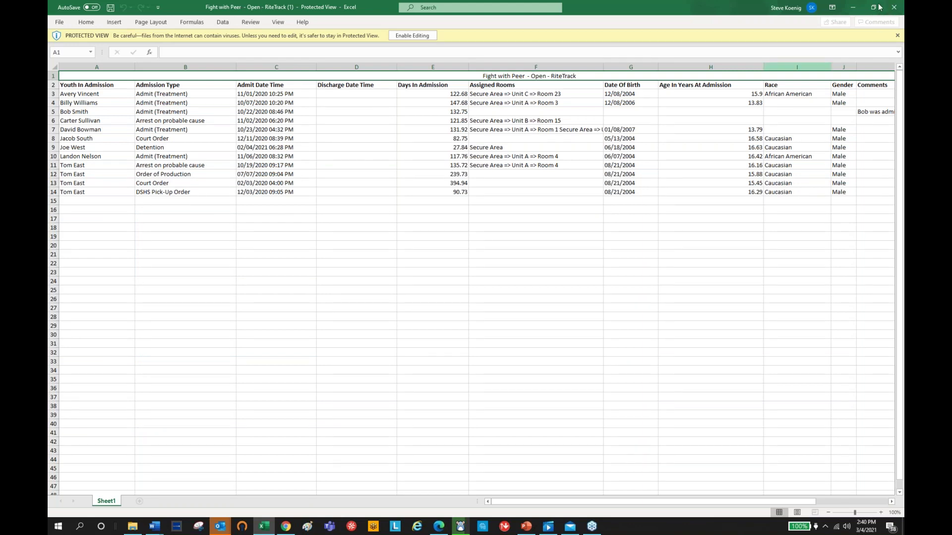
pyautogui.click(894, 8)
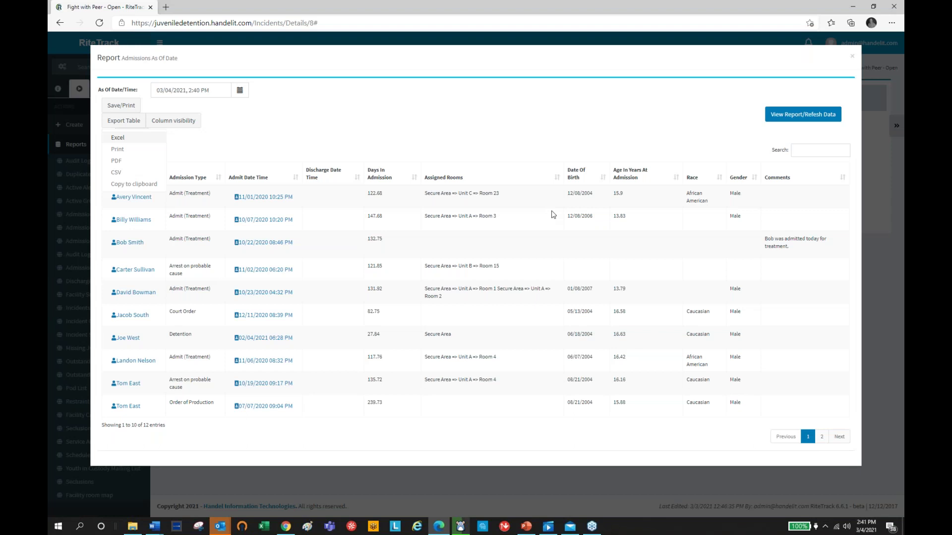
pyautogui.click(854, 59)
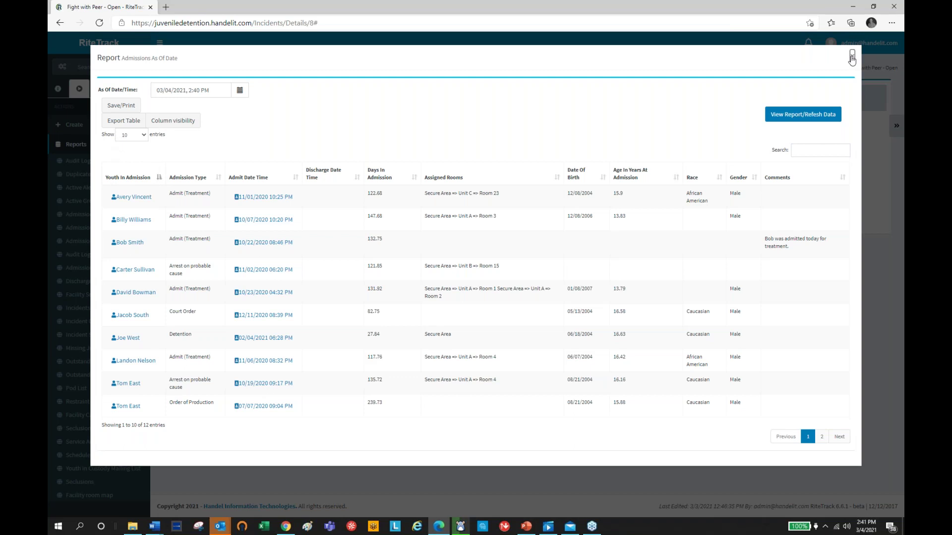
pyautogui.click(851, 55)
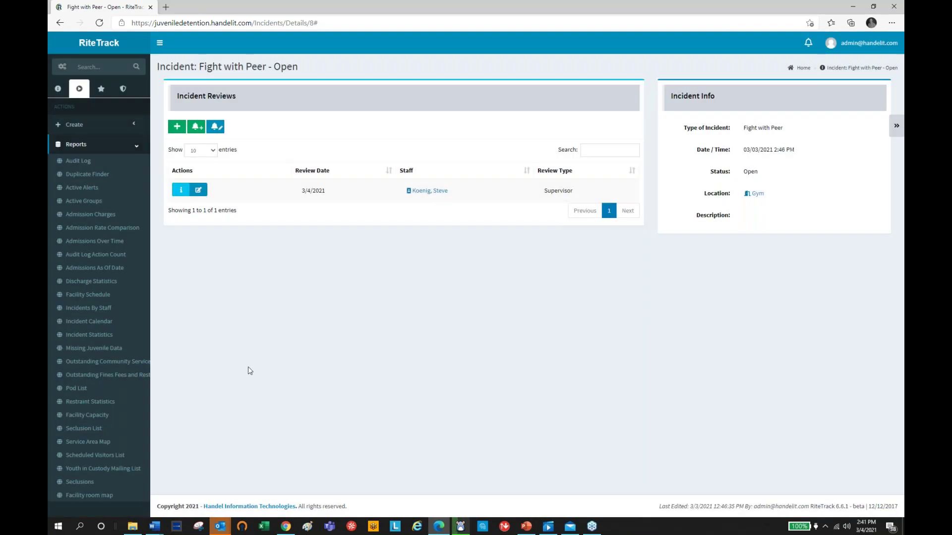
# View the Facility room map report, highlight Unit A's rooms, and close the report.
pyautogui.click(89, 495)
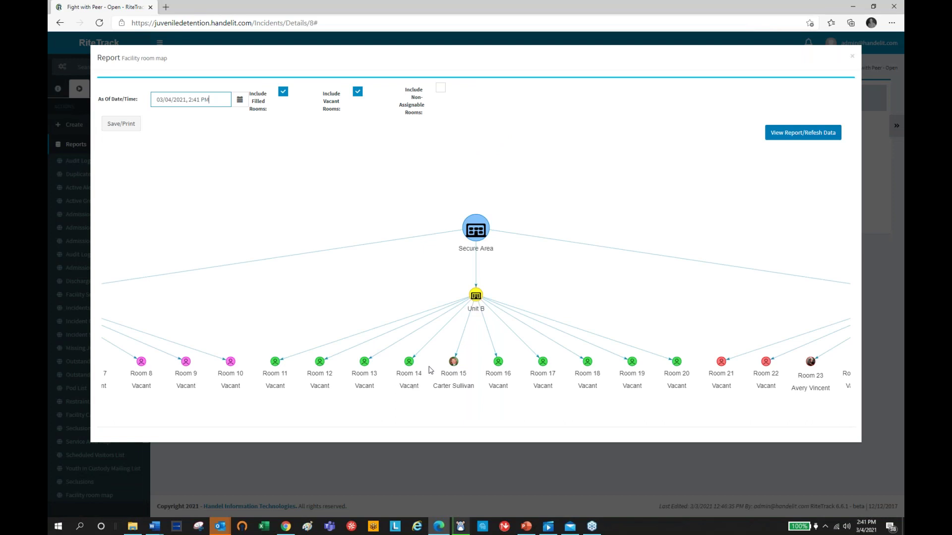
pyautogui.scroll(-5, 463, 276)
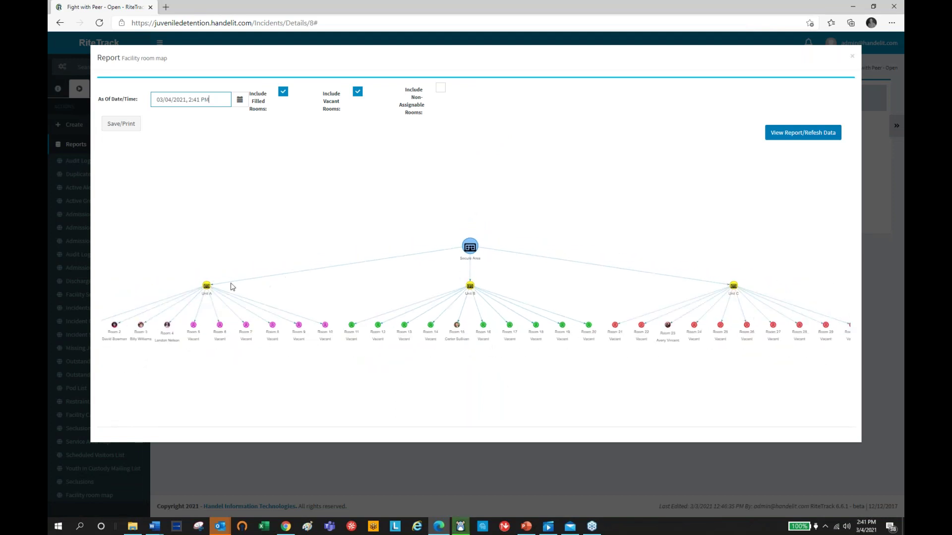
pyautogui.click(207, 288)
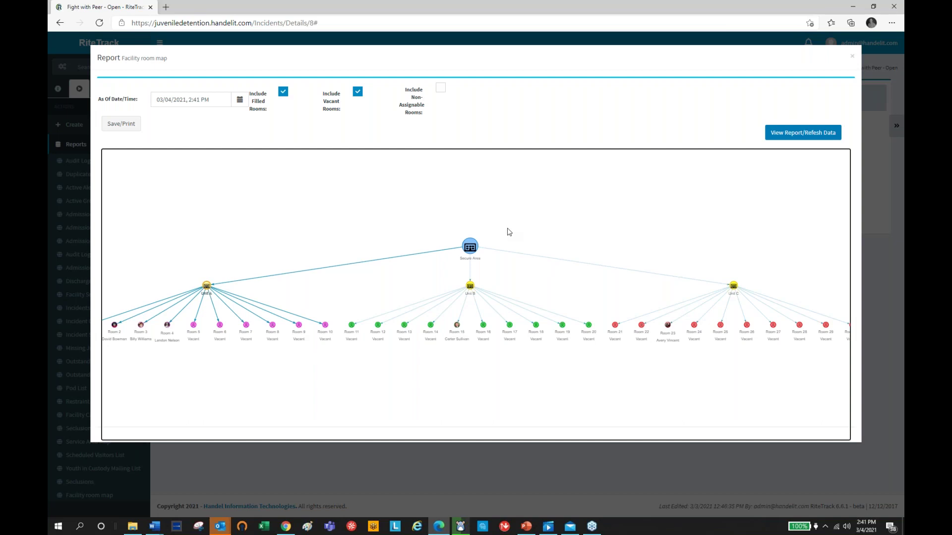
pyautogui.click(853, 57)
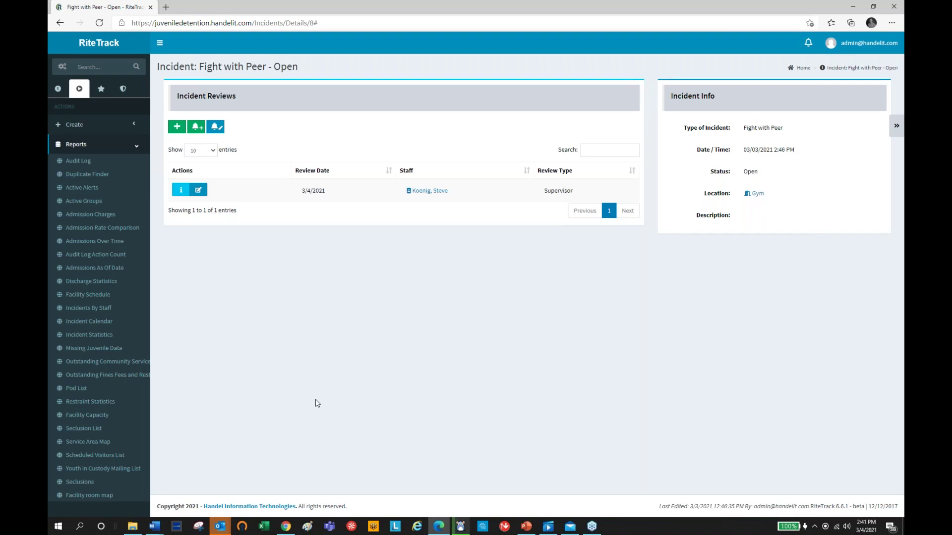
# Run the Restraint Statistics report for records that happened after 08/01/2020.
pyautogui.click(110, 403)
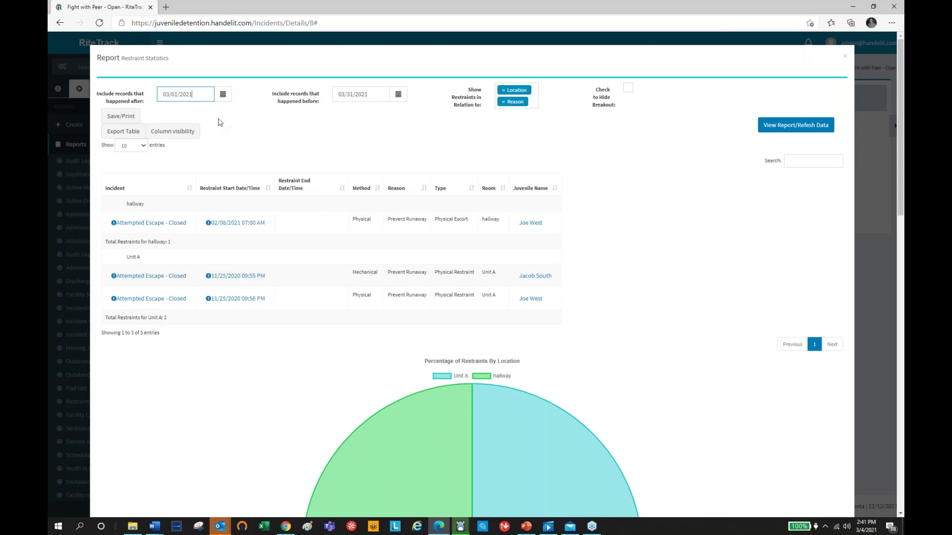
pyautogui.moveTo(202, 92); pyautogui.dragTo(156, 96)
pyautogui.write('8')
pyautogui.click(783, 125)
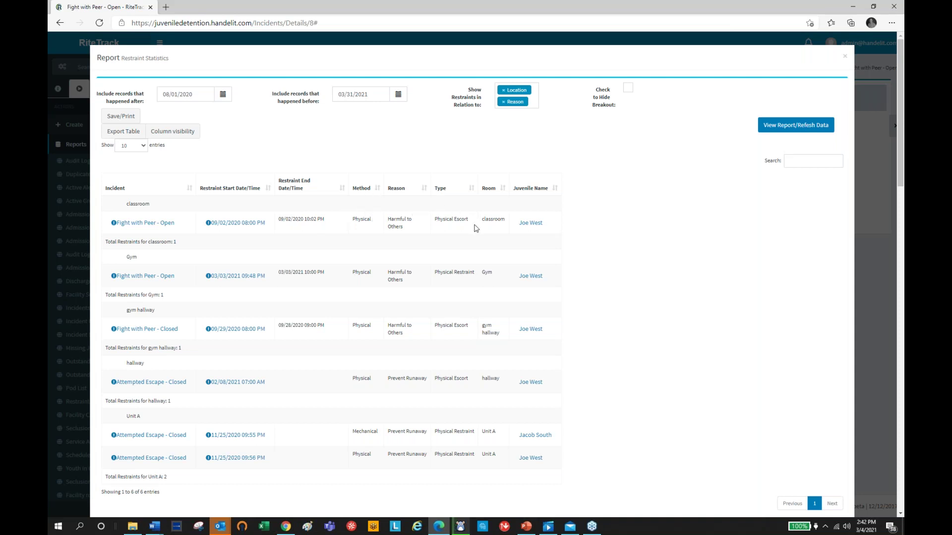
# Examine the restraint tables and pie charts by location and by reason, and close the report.
pyautogui.scroll(-2, 476, 229)
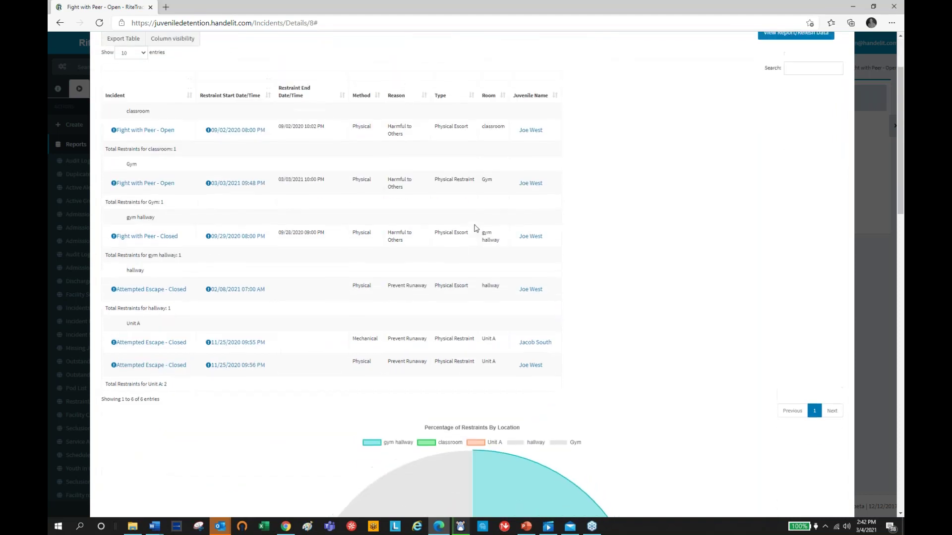
pyautogui.scroll(2, 475, 229)
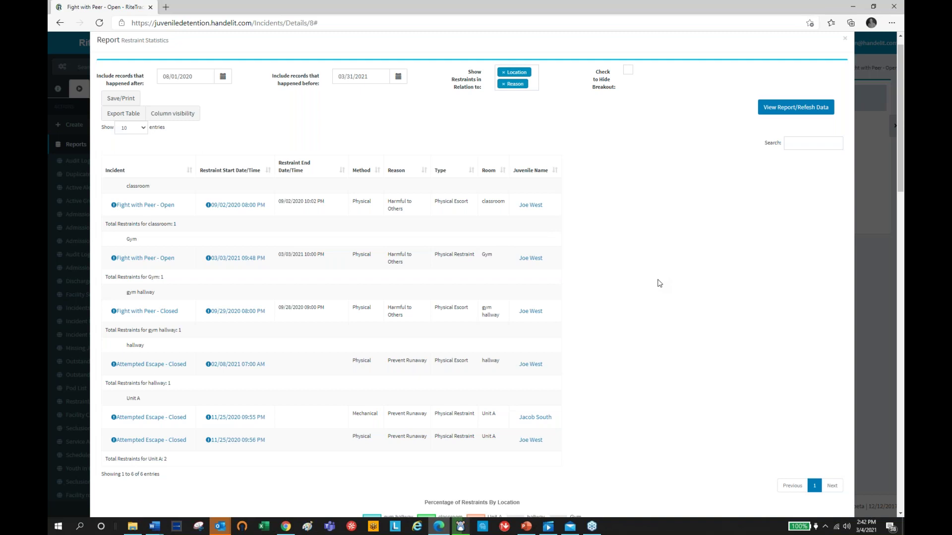
pyautogui.scroll(-5, 659, 283)
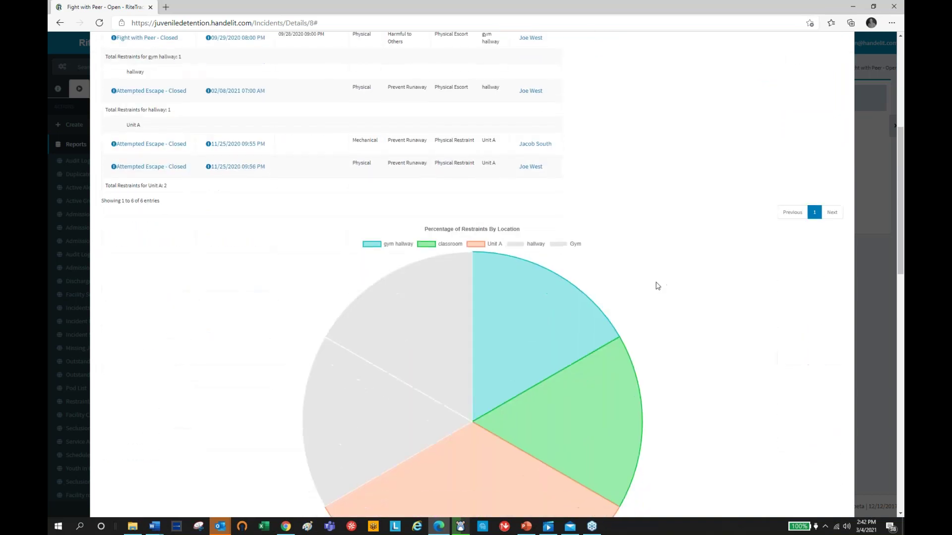
pyautogui.scroll(-1, 648, 273)
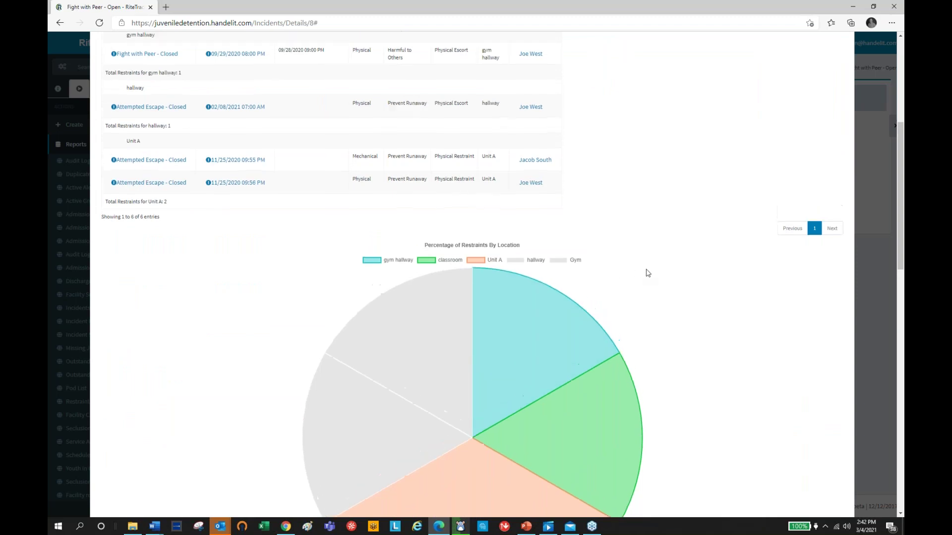
pyautogui.scroll(-8, 647, 273)
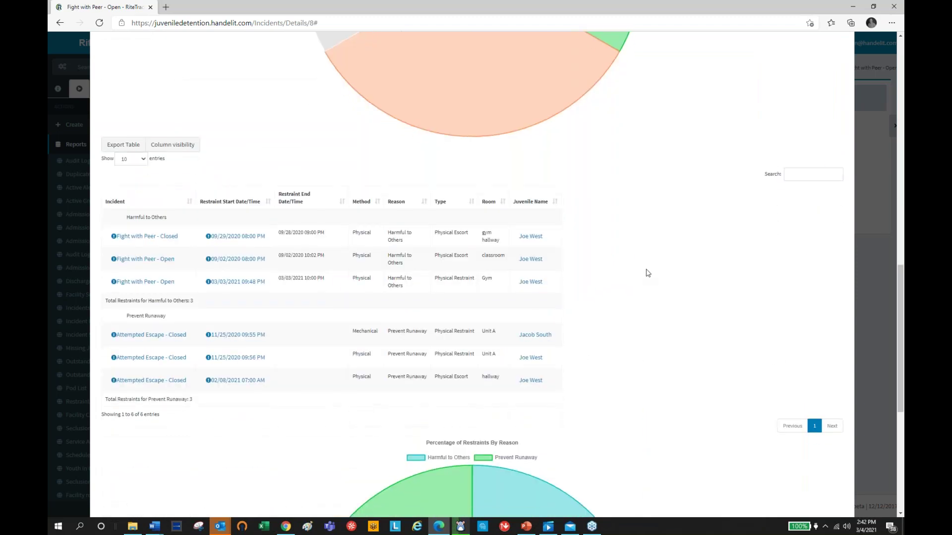
pyautogui.scroll(-4, 648, 273)
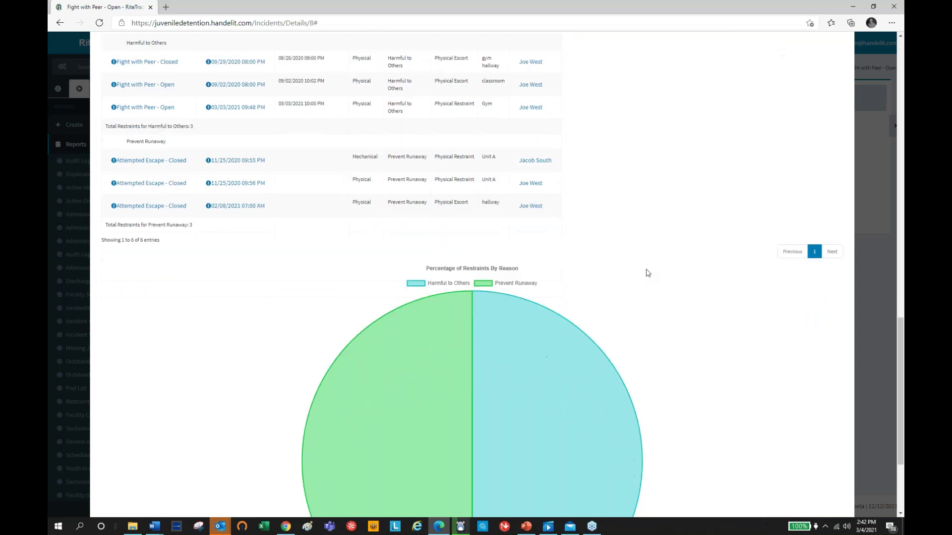
pyautogui.scroll(-3, 648, 273)
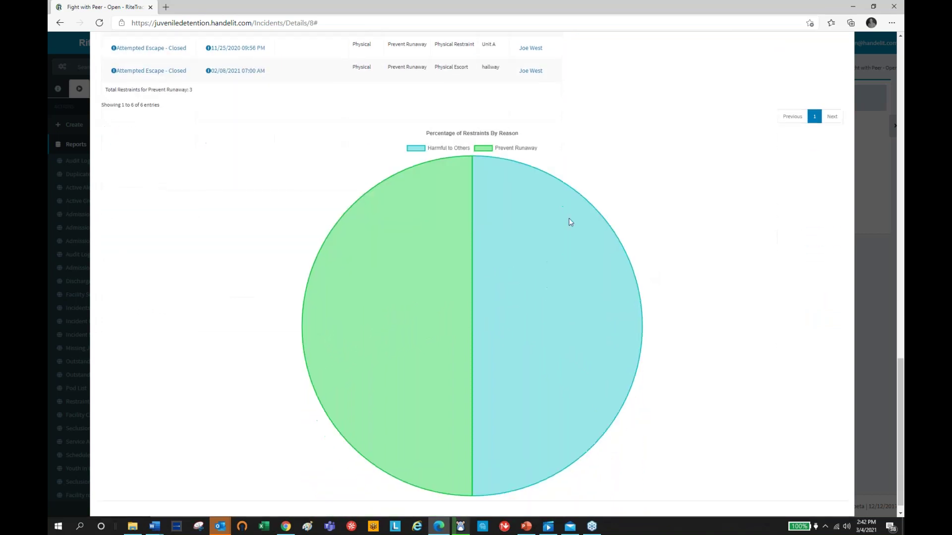
pyautogui.moveTo(495, 210)
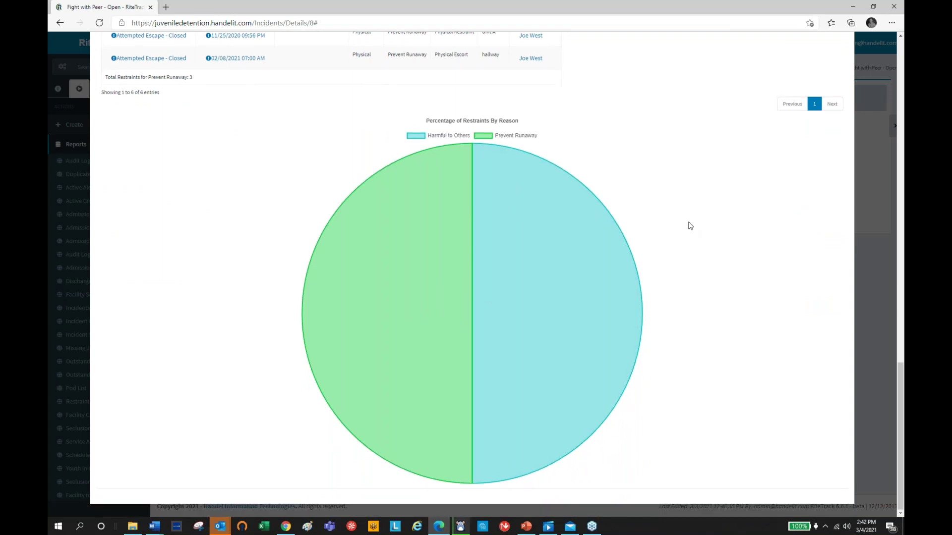
pyautogui.scroll(3, 690, 225)
pyautogui.scroll(5, 690, 226)
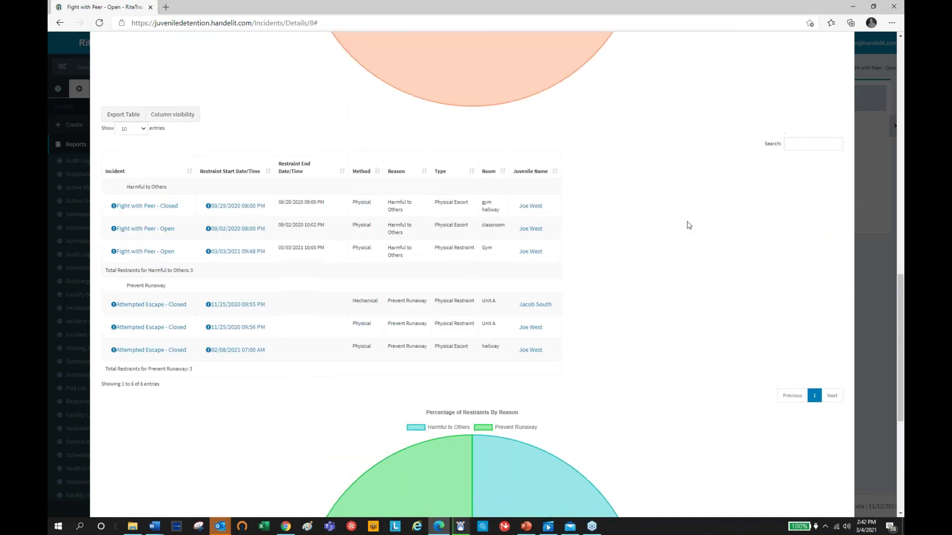
pyautogui.scroll(-3, 687, 228)
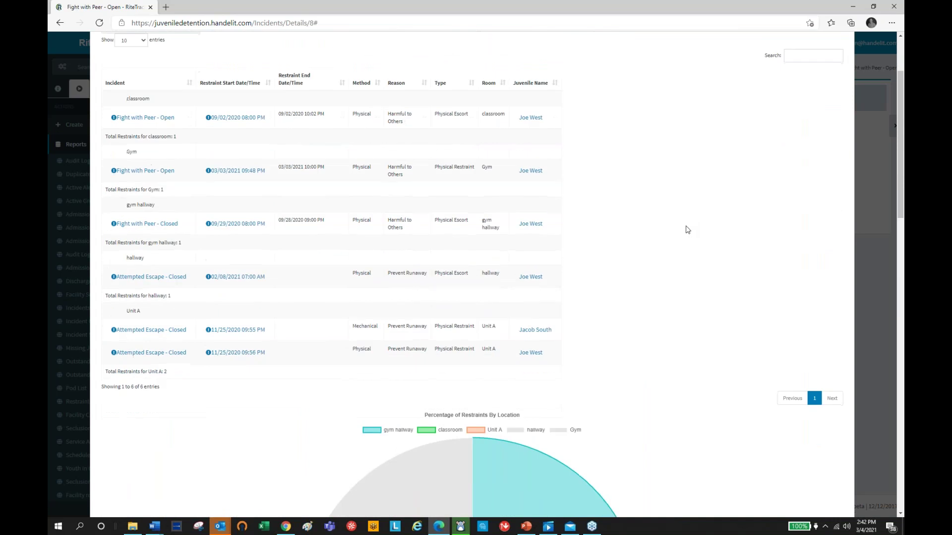
pyautogui.scroll(-2, 687, 230)
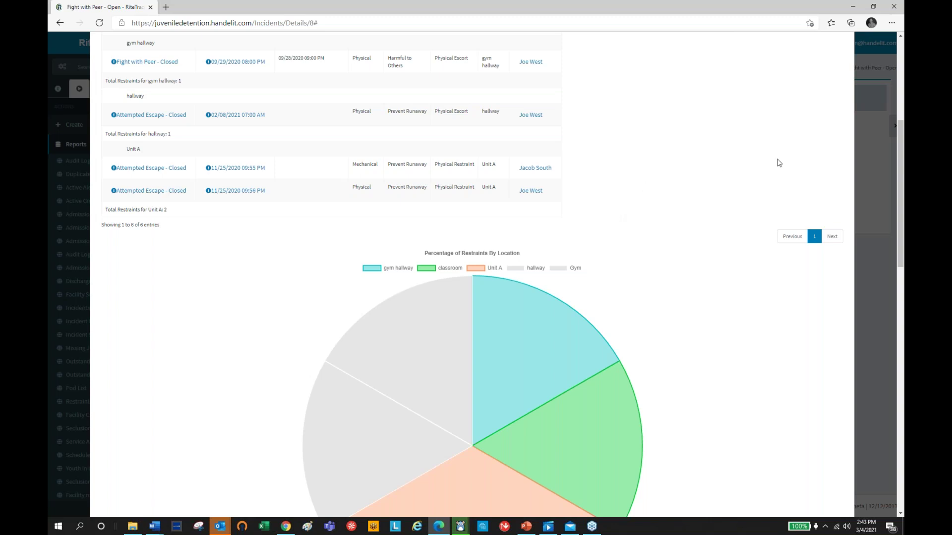
pyautogui.scroll(5, 648, 313)
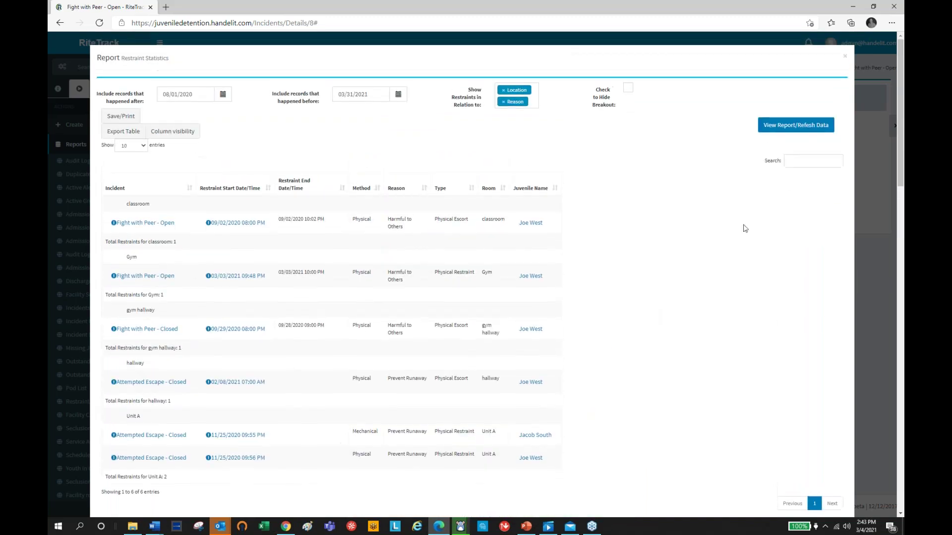
pyautogui.click(846, 58)
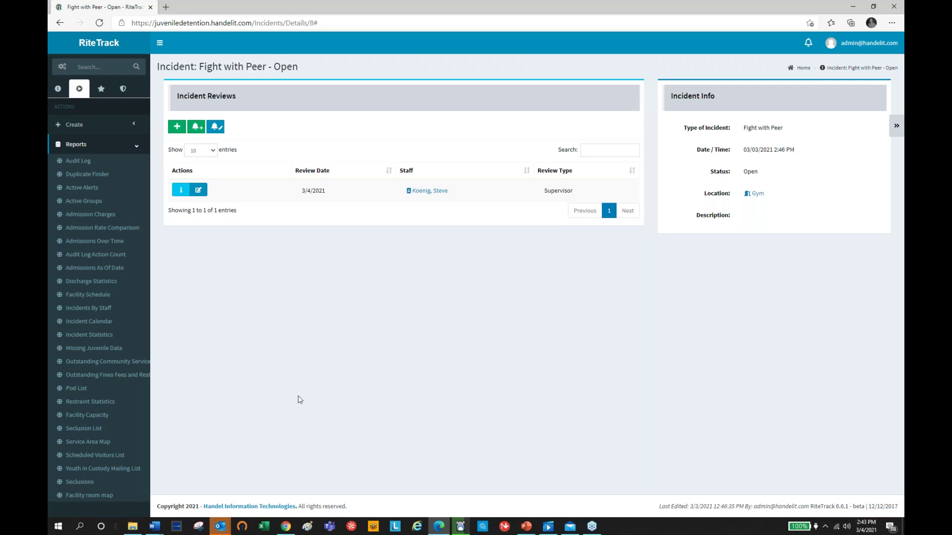
# View the facility-wide Seclusions report and close it.
pyautogui.click(80, 482)
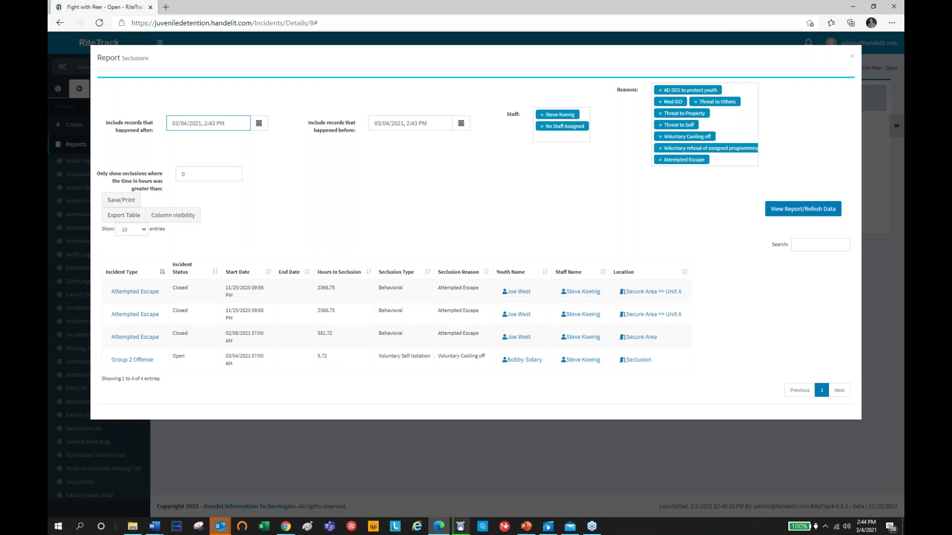
pyautogui.click(851, 56)
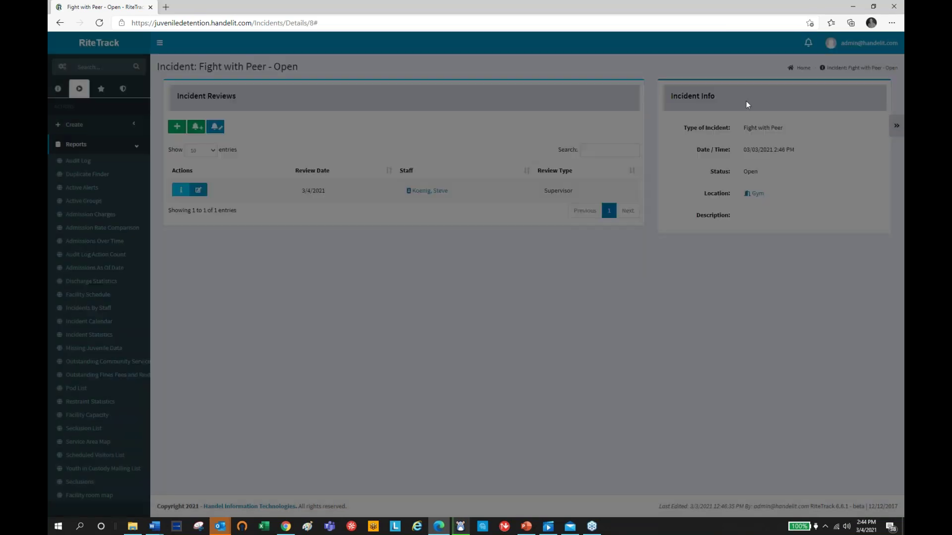
# Open the youth's person record from the favorites, view that youth's own Seclusions report, and close it.
pyautogui.click(100, 89)
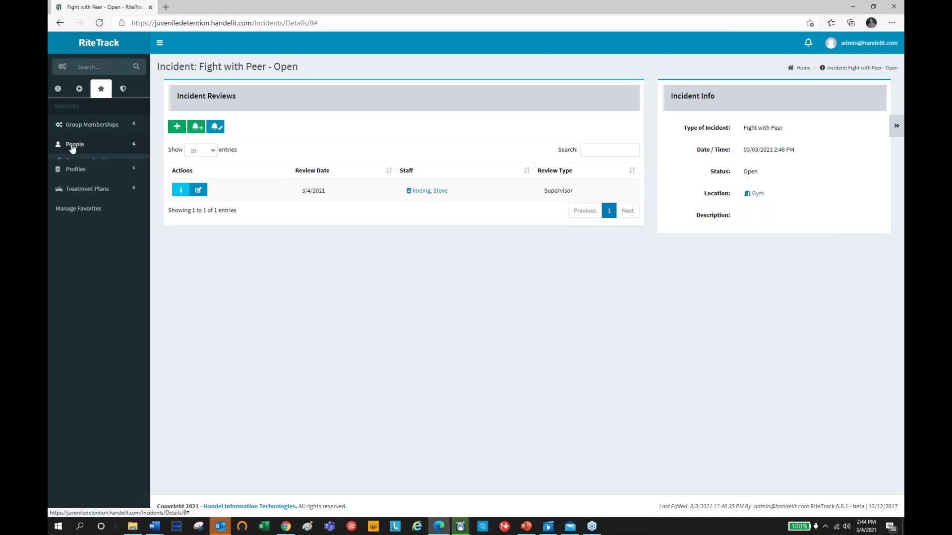
pyautogui.click(71, 147)
pyautogui.click(73, 218)
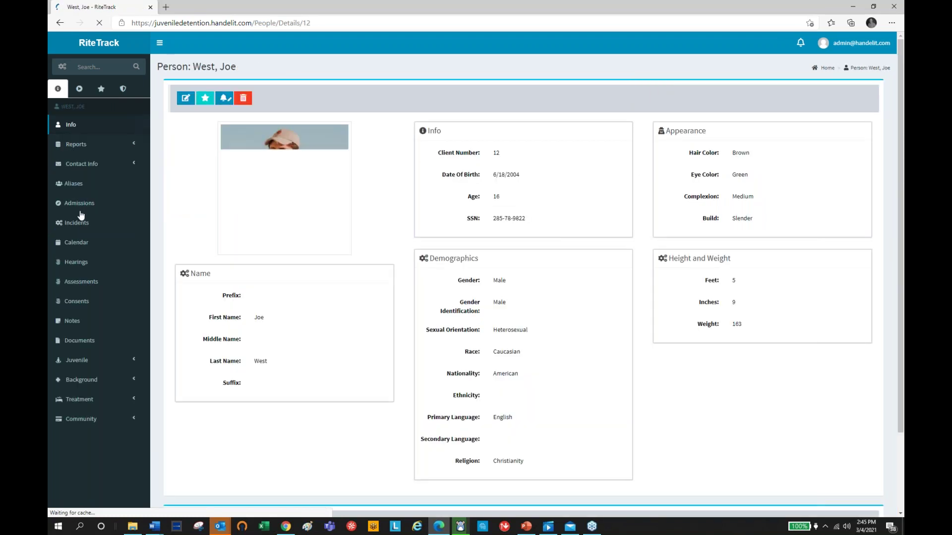
pyautogui.click(85, 146)
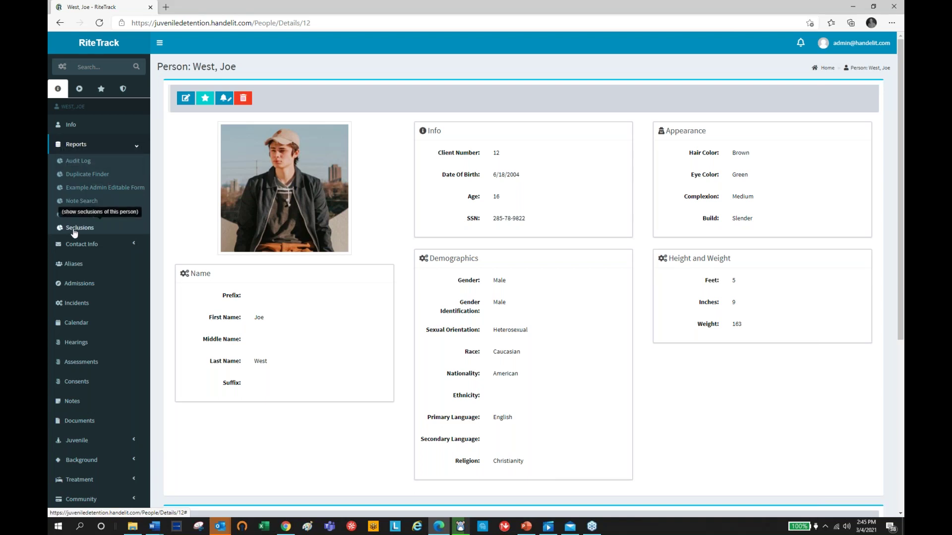
pyautogui.click(74, 229)
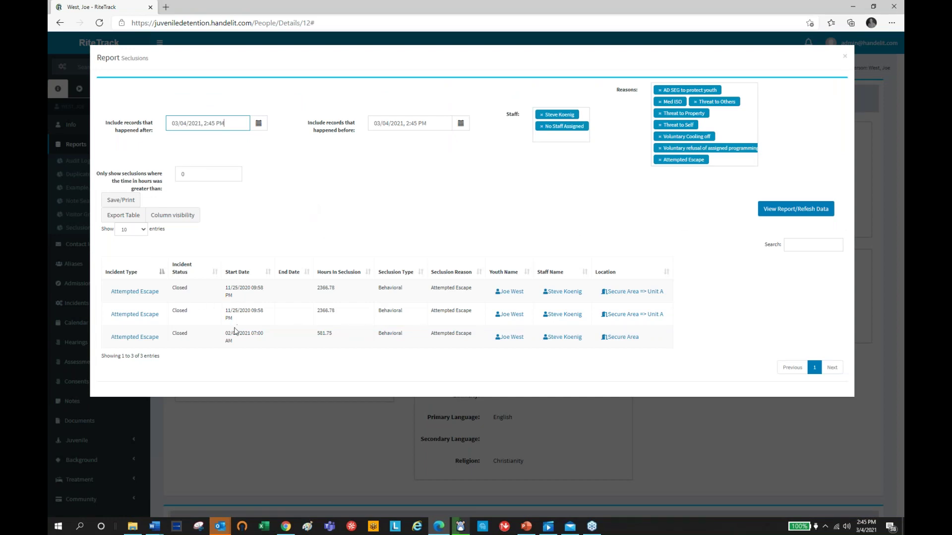
pyautogui.click(845, 56)
# View the youth's Visitor Graph and Note Search reports, closing each one.
pyautogui.click(82, 214)
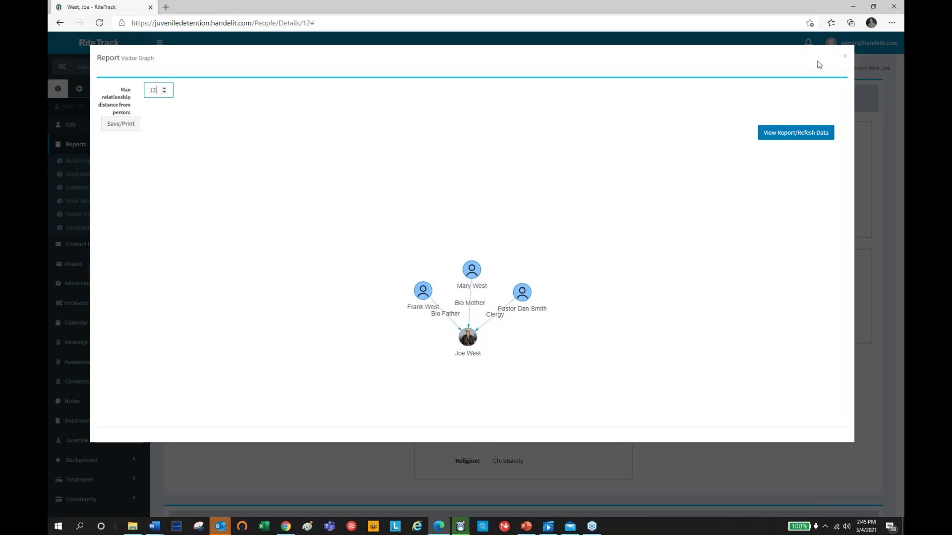
pyautogui.click(845, 56)
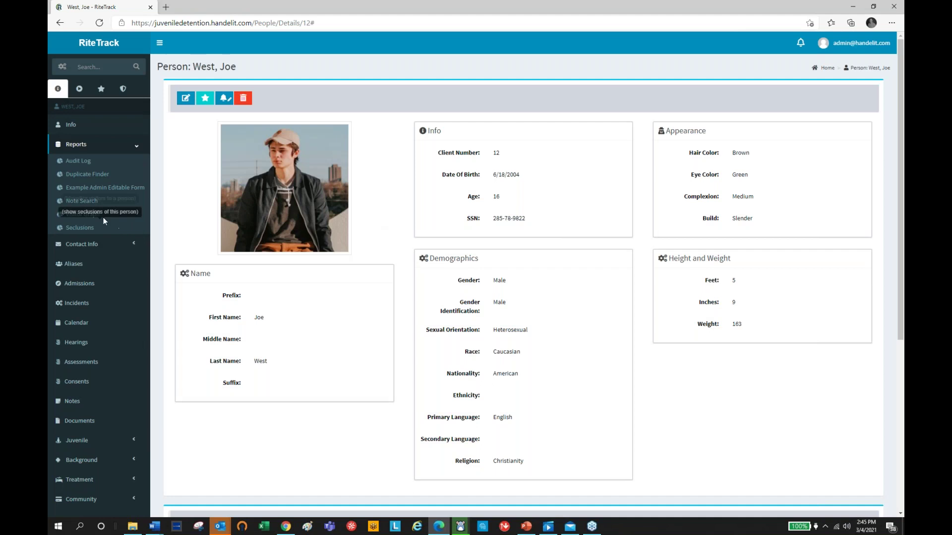
pyautogui.click(82, 200)
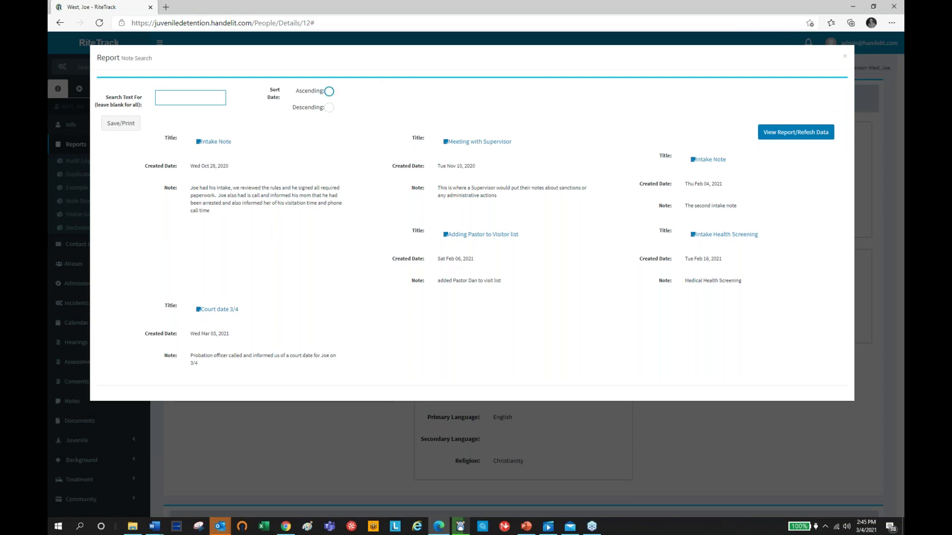
pyautogui.click(845, 56)
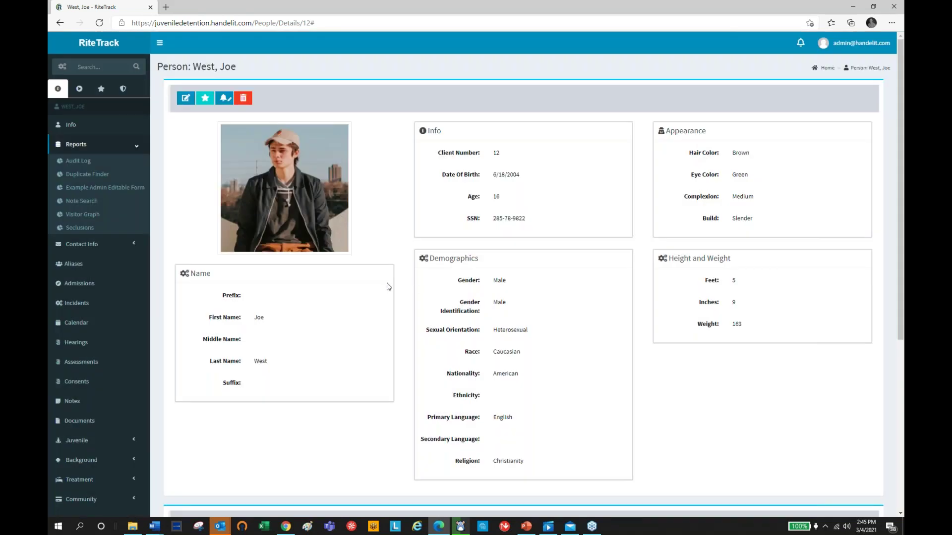
# Insert the FirstName and LastName fields into the Example Admin Editable Form's template, and close the report without saving.
pyautogui.click(91, 191)
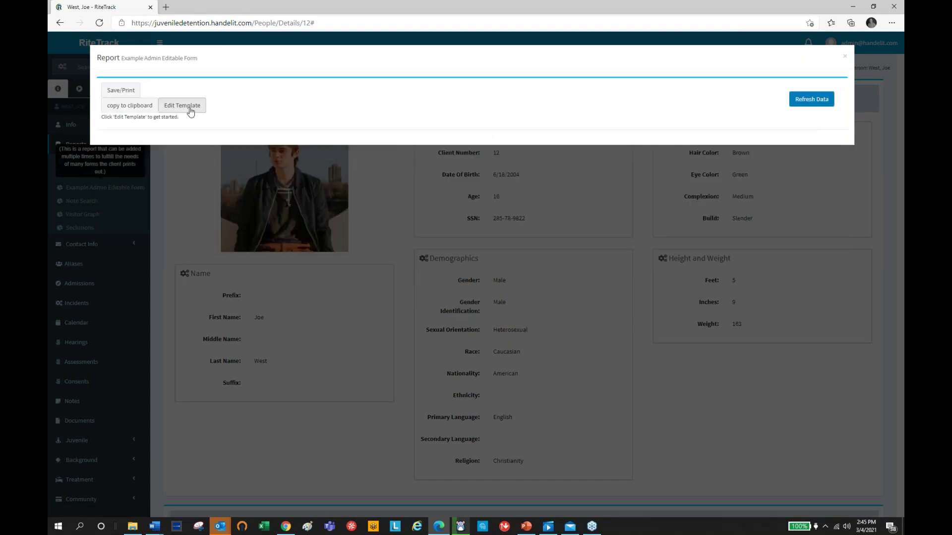
pyautogui.click(182, 105)
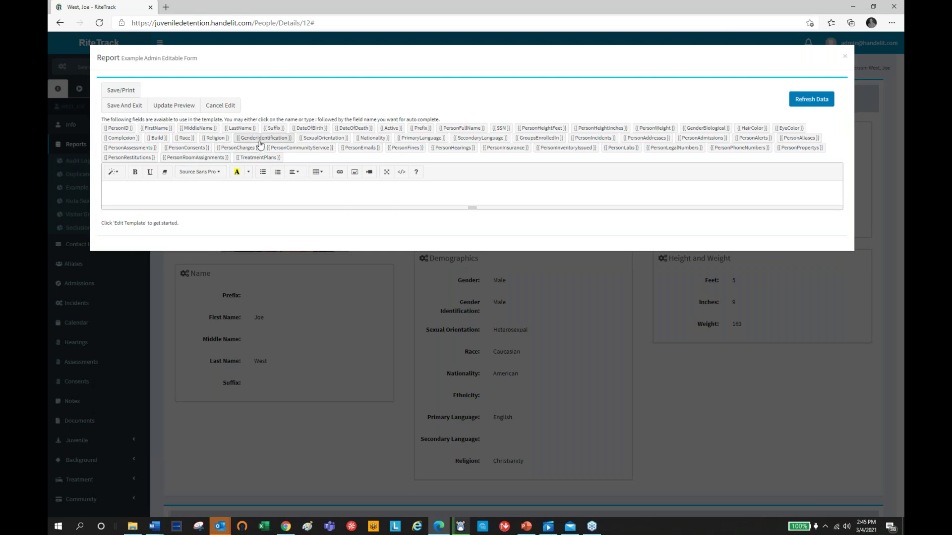
pyautogui.click(157, 129)
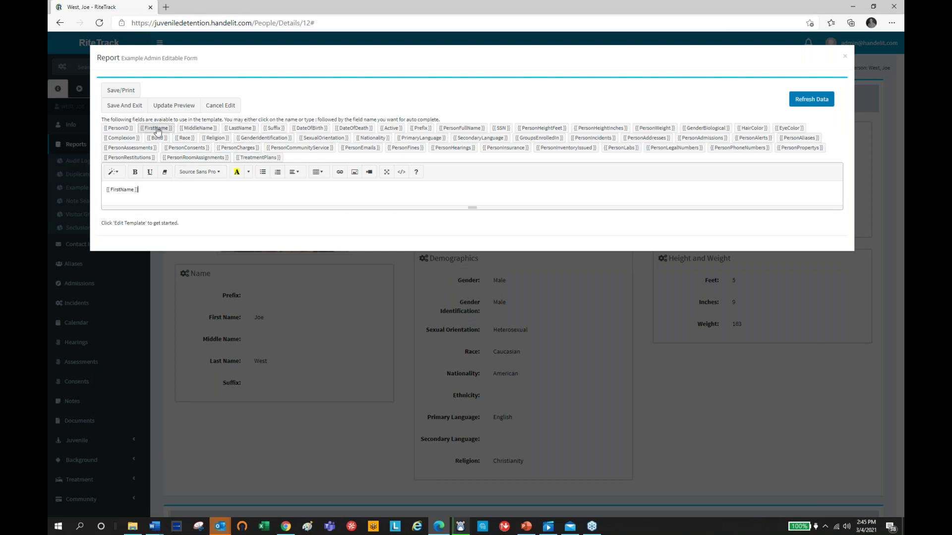
pyautogui.click(231, 130)
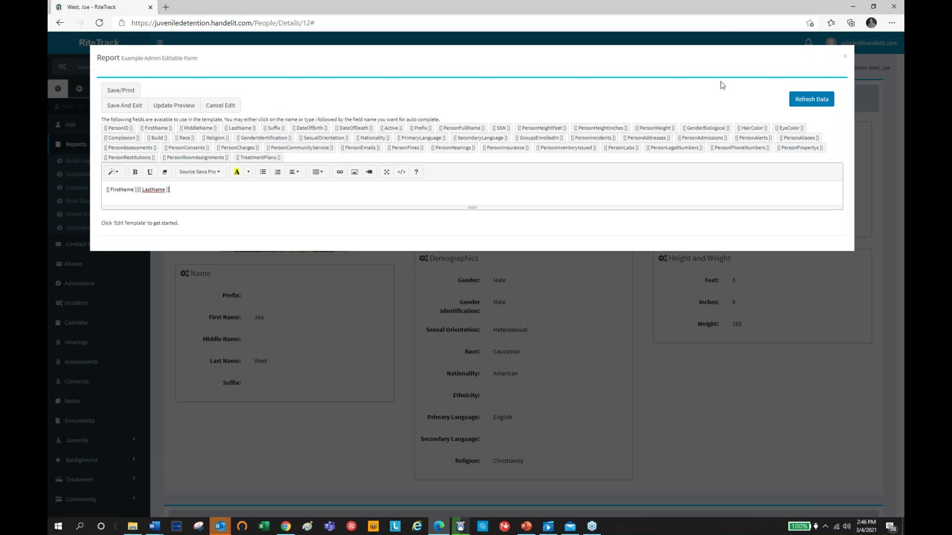
pyautogui.click(845, 59)
# Run the youth's Audit Log report for INSERT and UPDATE events from 02/25/2021 to 03/04/2021, and close it.
pyautogui.click(80, 161)
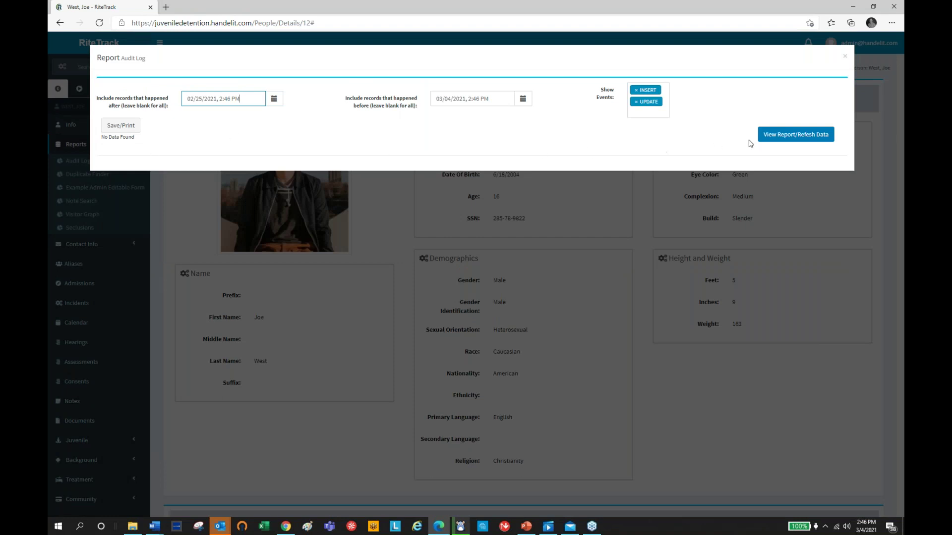
pyautogui.click(777, 140)
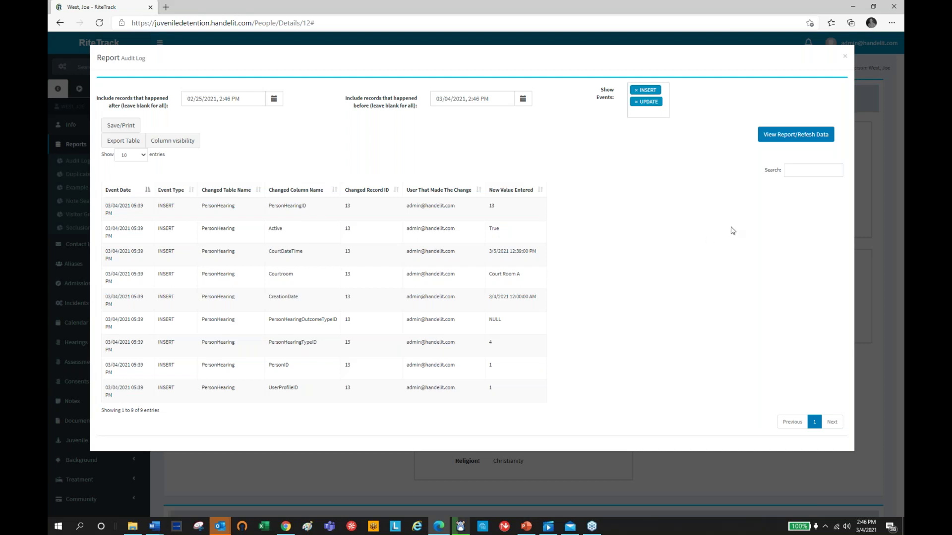
pyautogui.click(845, 56)
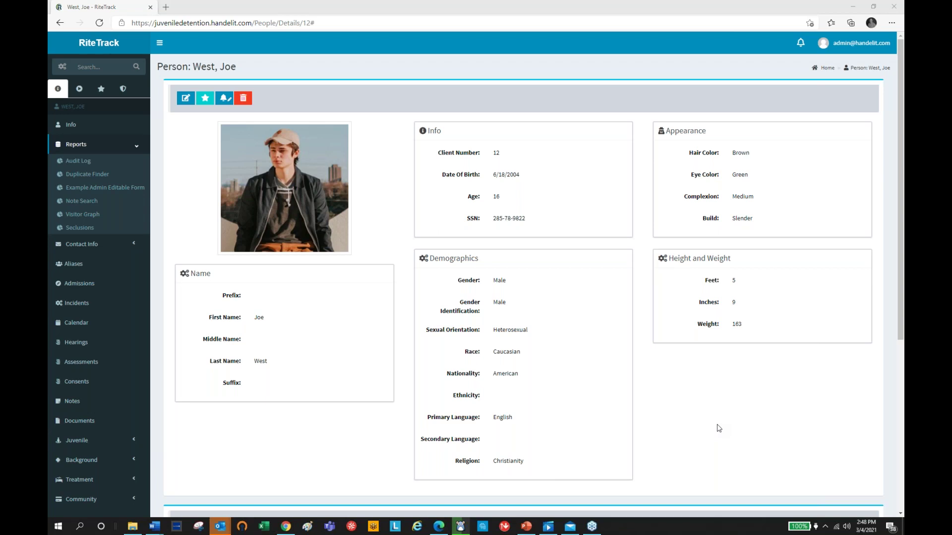
# Switch to the Juvenile Facilities 2021 presentation in PowerPoint and start the slide show from the closing contact slide.
pyautogui.click(526, 527)
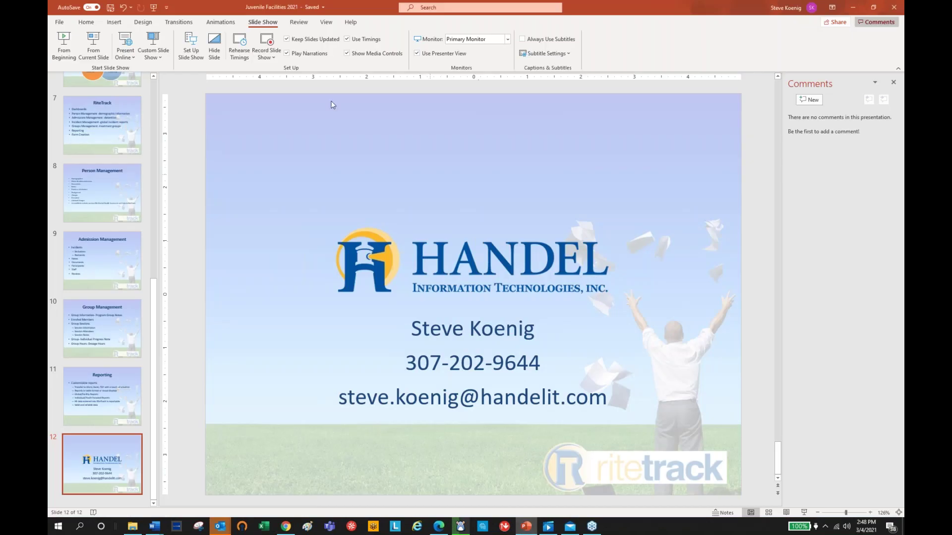
pyautogui.click(101, 47)
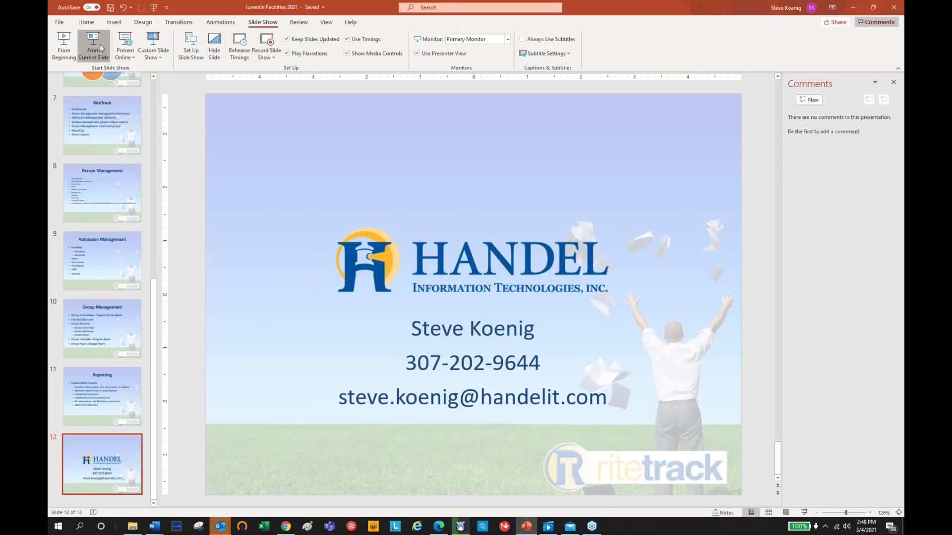